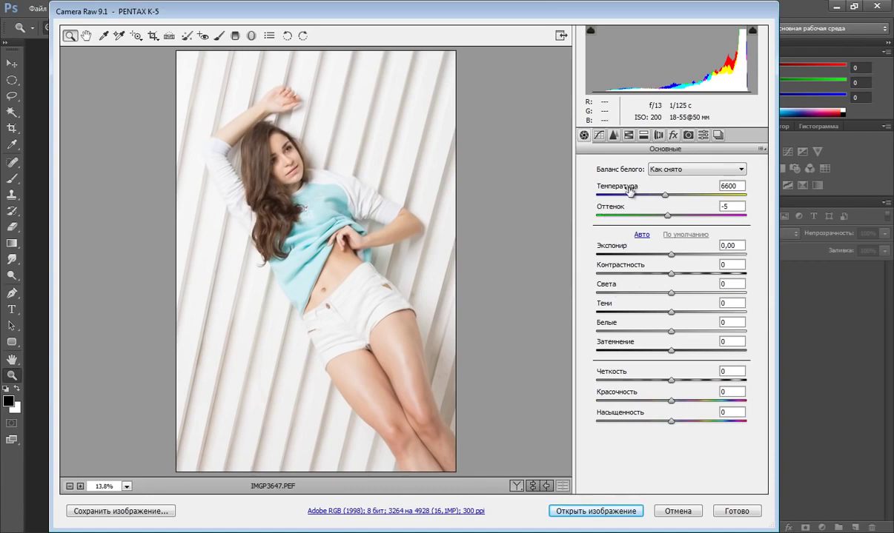
Step: Grade the raw photo in Camera Raw: exposure -0,40, contrast +15, highlights -25, shadows +45, whites -40; then open it
{"action": "left_click_drag", "start_coordinate": [670, 256], "coordinate": [666, 256]}
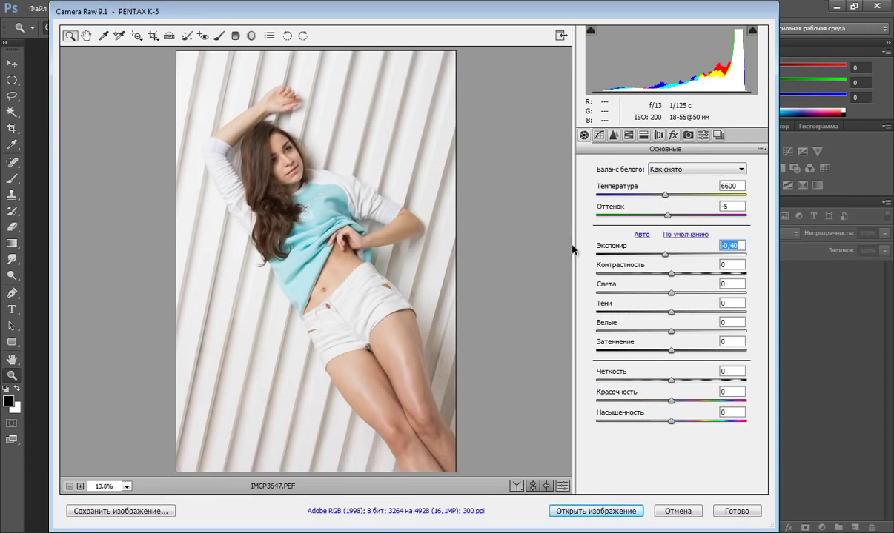
{"action": "left_click_drag", "start_coordinate": [671, 273], "coordinate": [683, 278]}
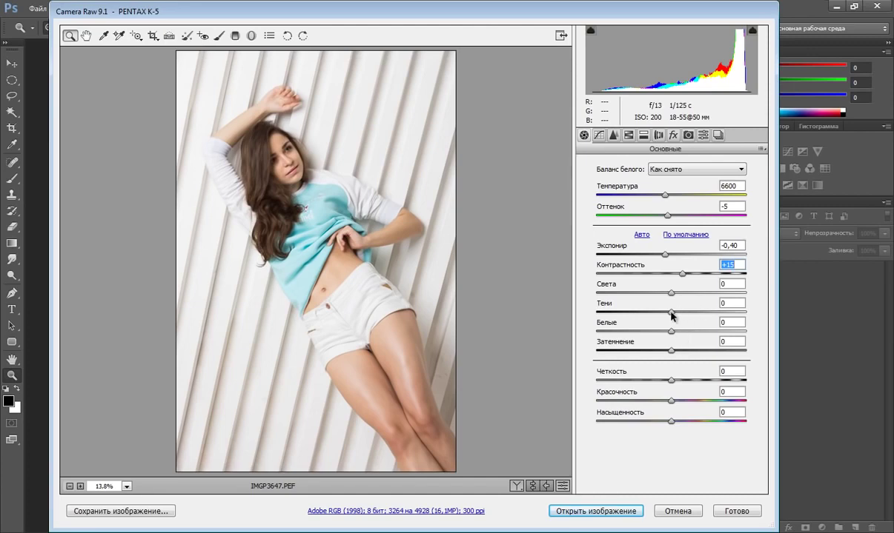
{"action": "left_click_drag", "start_coordinate": [671, 313], "coordinate": [700, 313]}
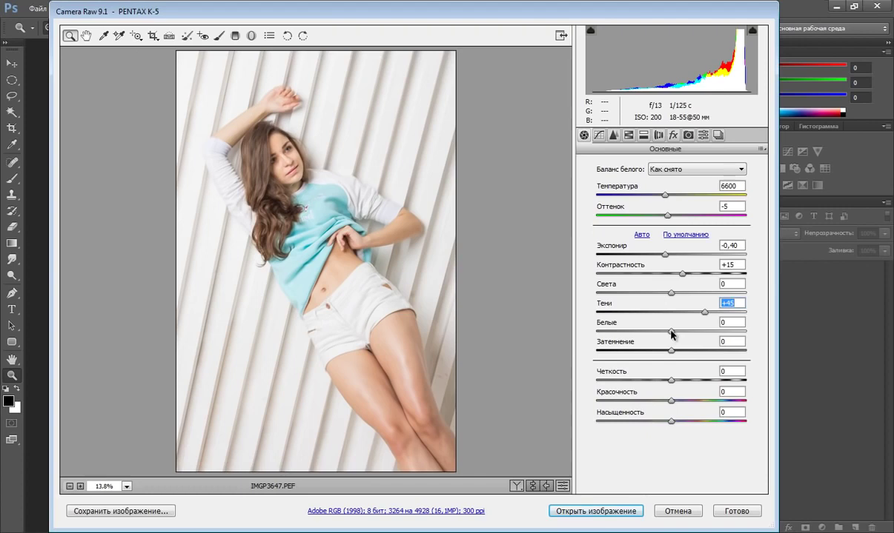
{"action": "left_click_drag", "start_coordinate": [671, 332], "coordinate": [641, 332]}
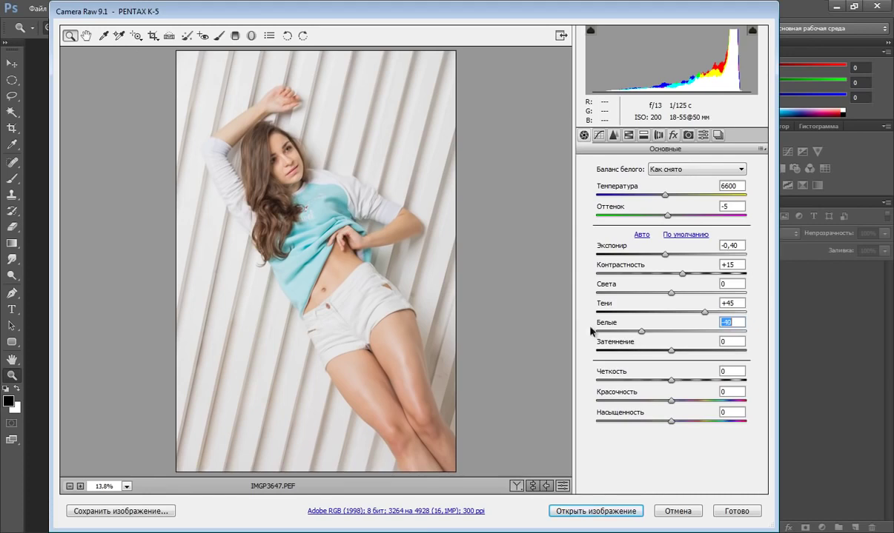
{"action": "left_click_drag", "start_coordinate": [669, 291], "coordinate": [651, 292]}
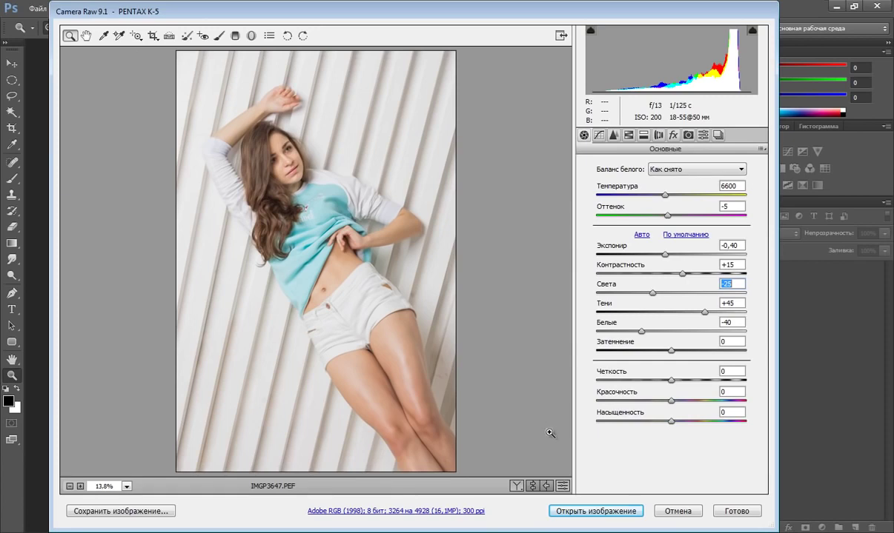
{"action": "left_click", "coordinate": [593, 462]}
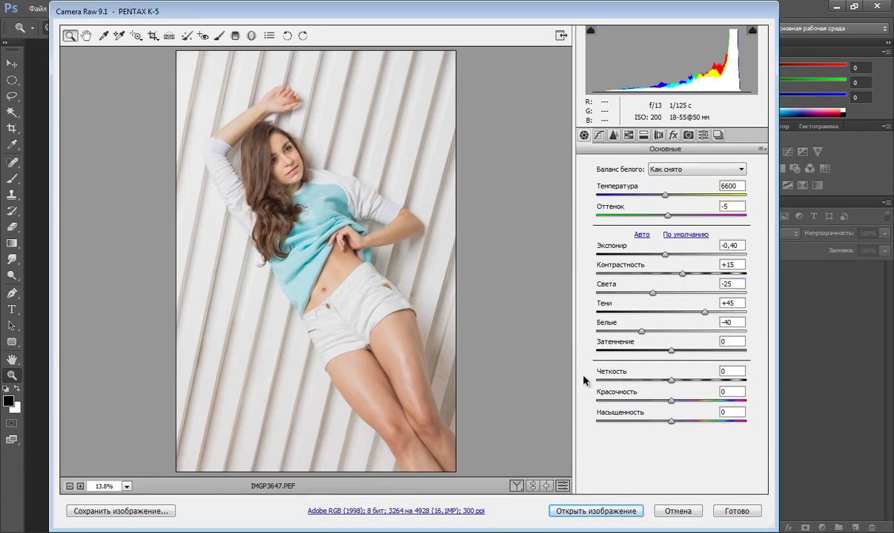
{"action": "left_click", "coordinate": [596, 509]}
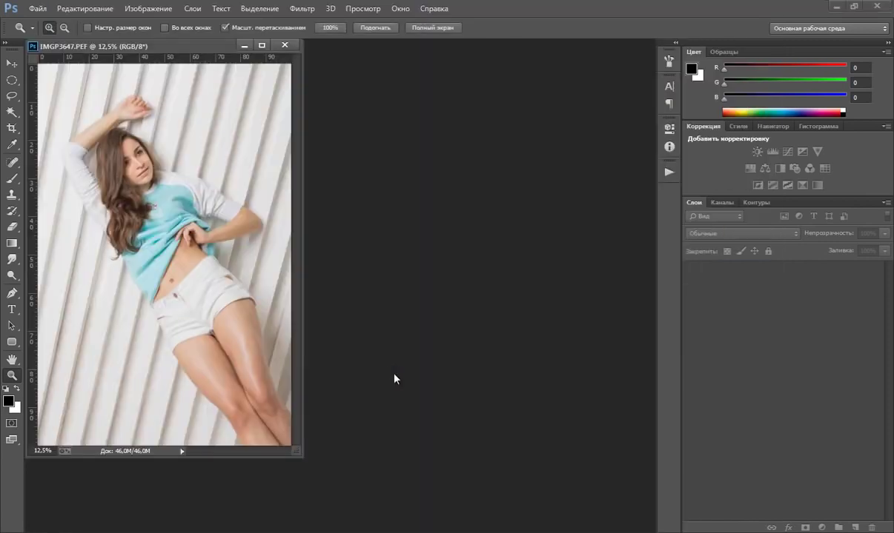
Step: Dock the photo as a tab and duplicate the background (Фон) into Слой 1
{"action": "left_click_drag", "start_coordinate": [148, 47], "coordinate": [152, 40]}
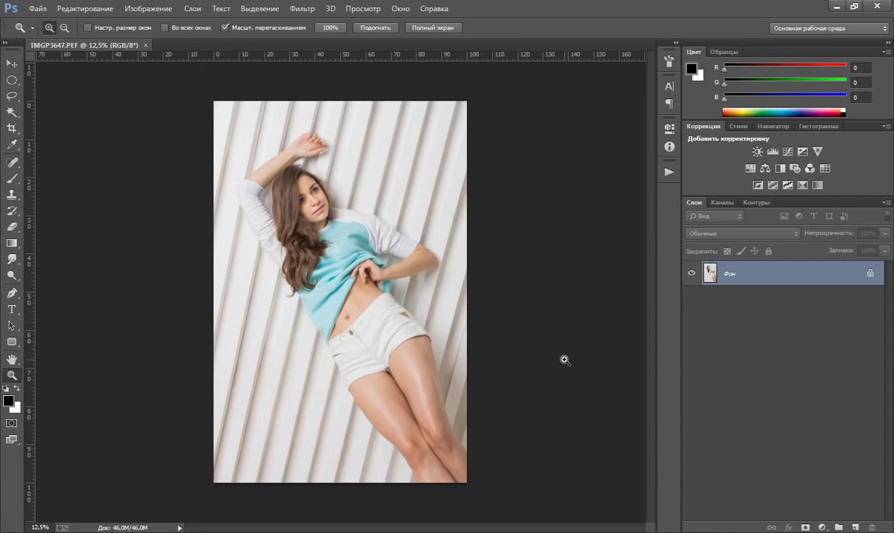
{"action": "key", "text": "ctrl+j"}
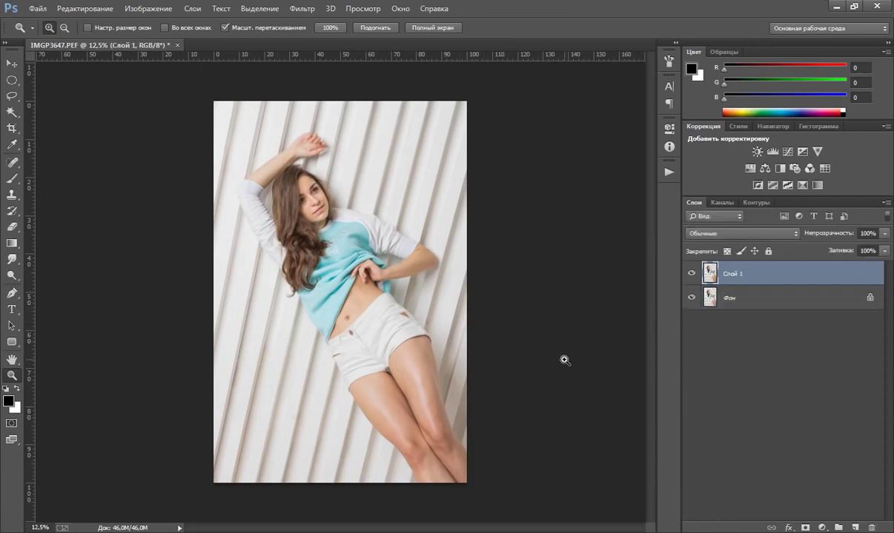
{"action": "left_click", "coordinate": [300, 9]}
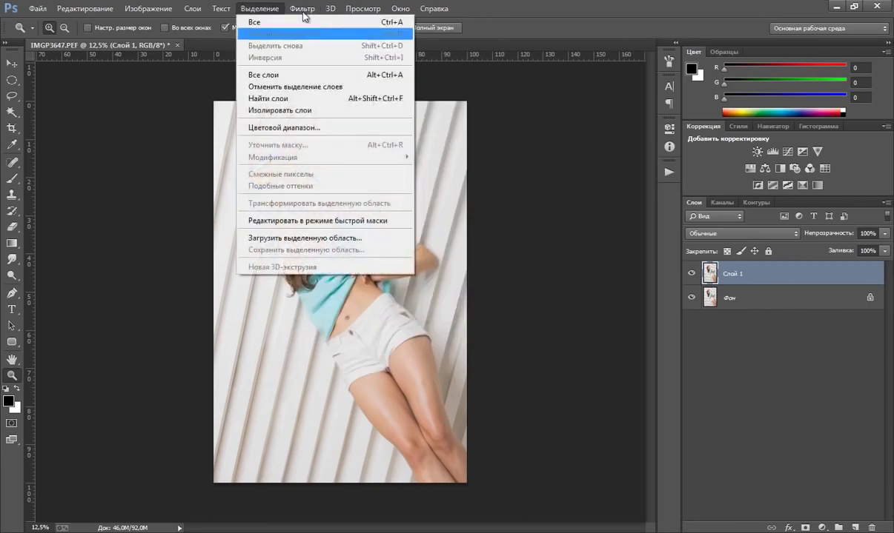
{"action": "mouse_move", "coordinate": [319, 315]}
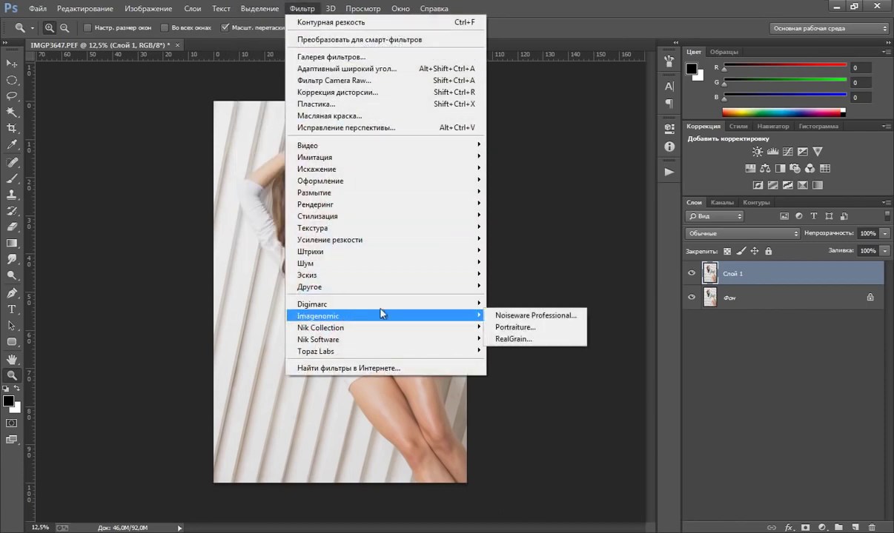
Step: Launch Portraiture on Слой 1 and sample the forehead skin tone for the smoothing mask
{"action": "left_click", "coordinate": [520, 327]}
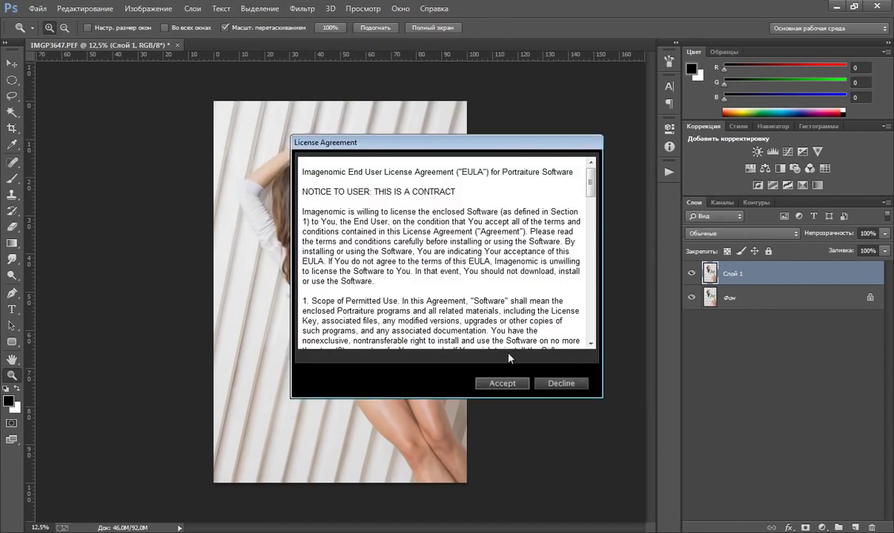
{"action": "left_click", "coordinate": [502, 384]}
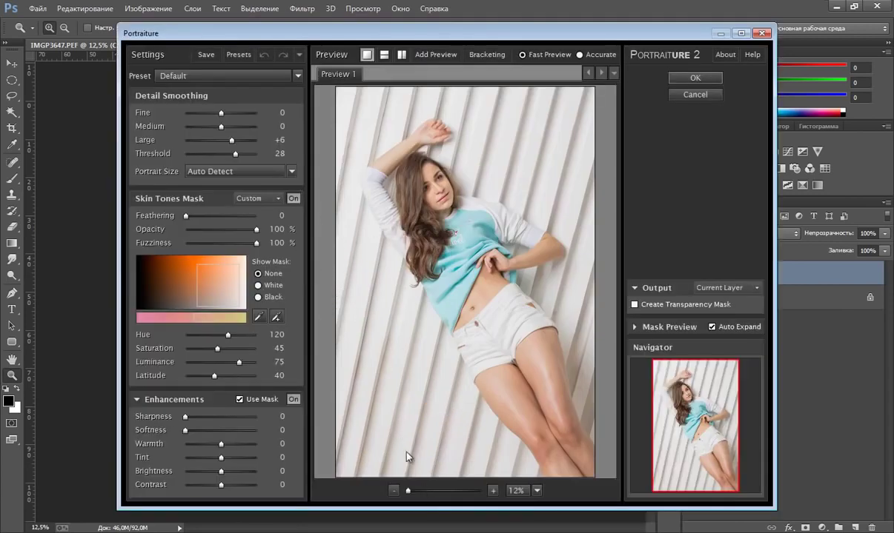
{"action": "scroll", "coordinate": [382, 426], "scroll_direction": "up", "scroll_amount": 2}
{"action": "mouse_move", "coordinate": [395, 156]}
{"action": "left_mouse_down"}
{"action": "mouse_move", "coordinate": [419, 274]}
{"action": "mouse_move", "coordinate": [465, 293]}
{"action": "left_mouse_up"}
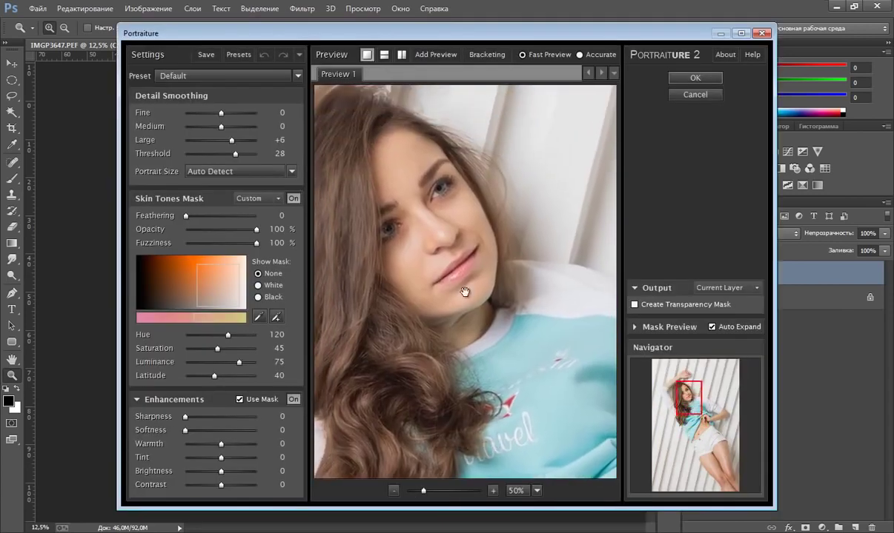
{"action": "left_click_drag", "start_coordinate": [427, 134], "coordinate": [440, 247]}
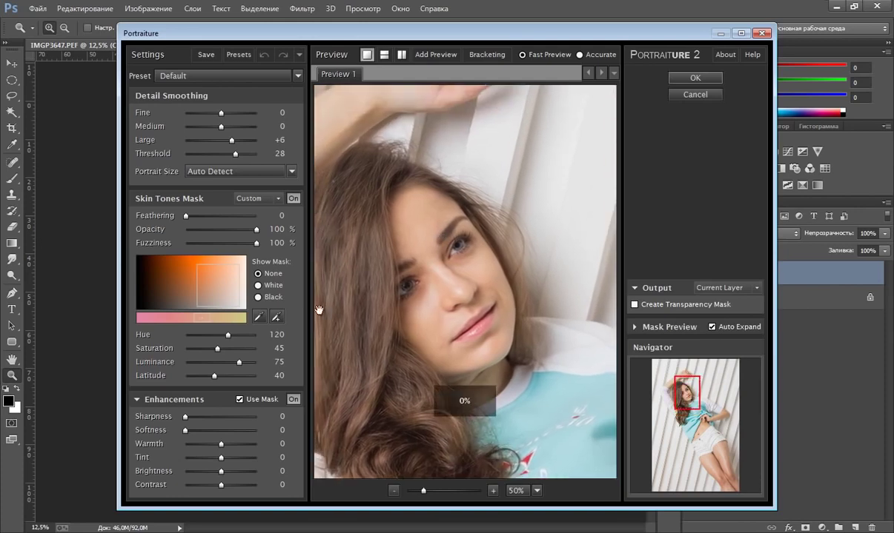
{"action": "left_click", "coordinate": [258, 317]}
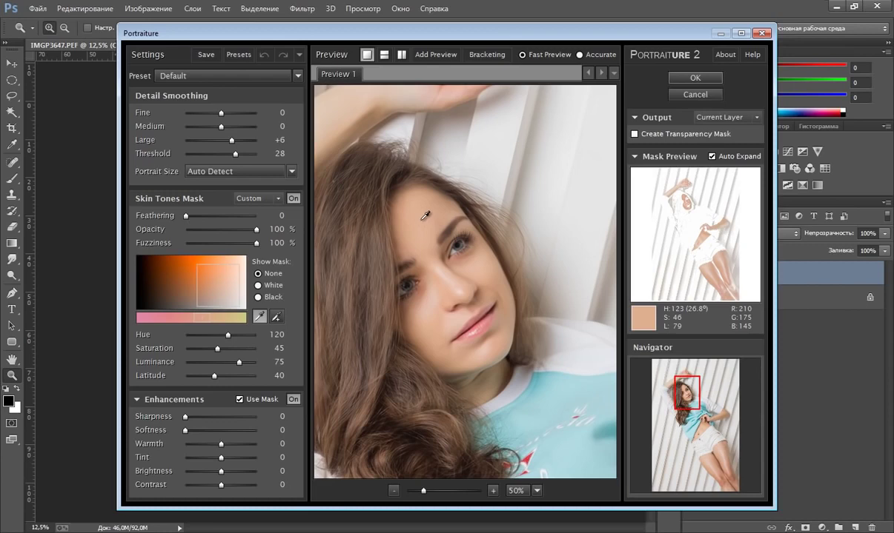
{"action": "left_click", "coordinate": [425, 214]}
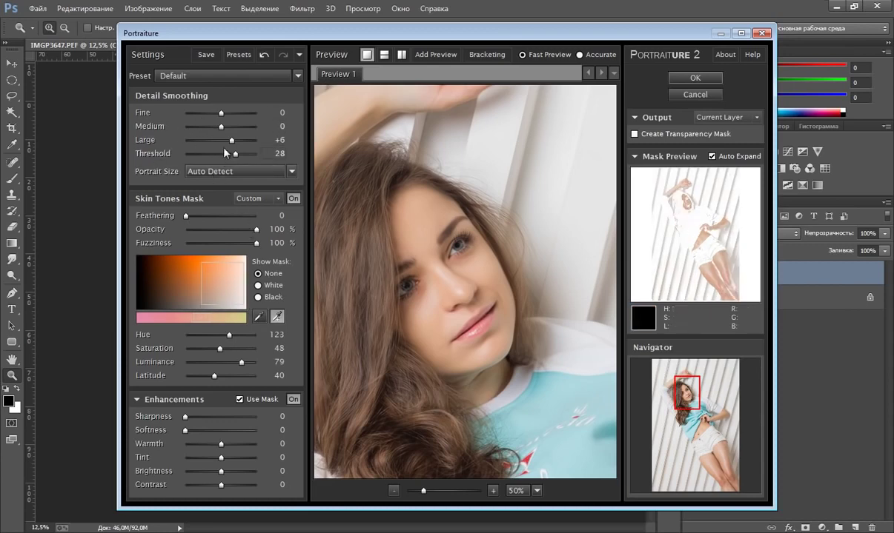
Step: Set Threshold 30 and Large +5, check the body in the preview, and apply
{"action": "left_click_drag", "start_coordinate": [235, 153], "coordinate": [238, 154]}
{"action": "left_click_drag", "start_coordinate": [232, 140], "coordinate": [230, 144]}
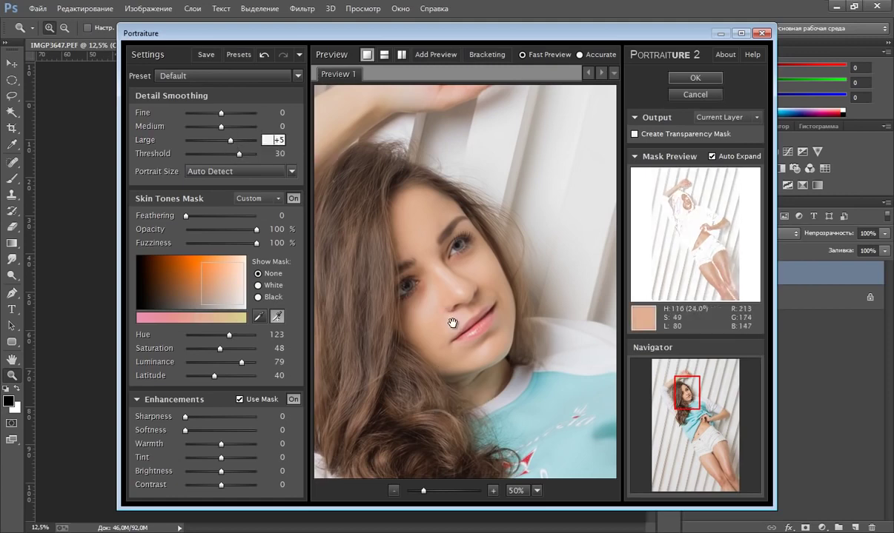
{"action": "mouse_move", "coordinate": [431, 319]}
{"action": "left_mouse_down"}
{"action": "mouse_move", "coordinate": [423, 243]}
{"action": "mouse_move", "coordinate": [439, 207]}
{"action": "mouse_move", "coordinate": [449, 226]}
{"action": "left_mouse_up"}
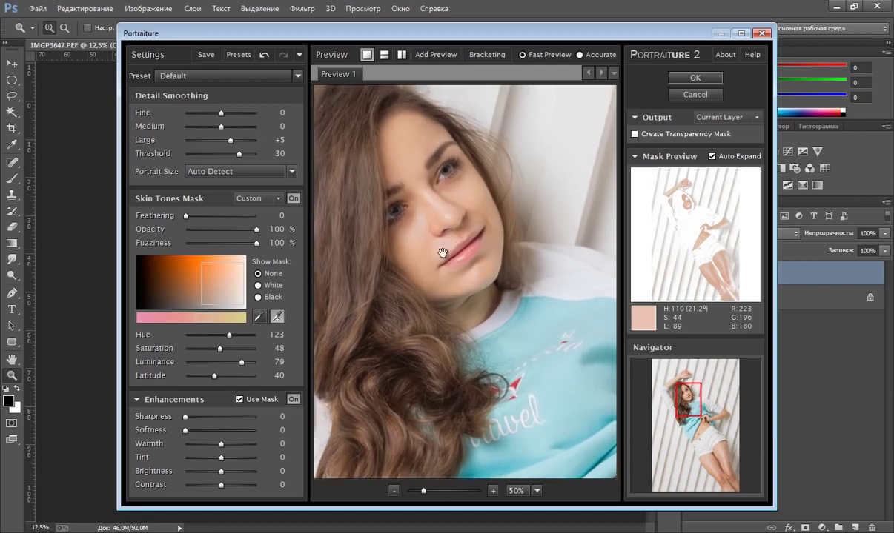
{"action": "scroll", "coordinate": [435, 259], "scroll_direction": "down", "scroll_amount": 2}
{"action": "scroll", "coordinate": [415, 263], "scroll_direction": "down", "scroll_amount": 1}
{"action": "scroll", "coordinate": [444, 265], "scroll_direction": "down", "scroll_amount": 1}
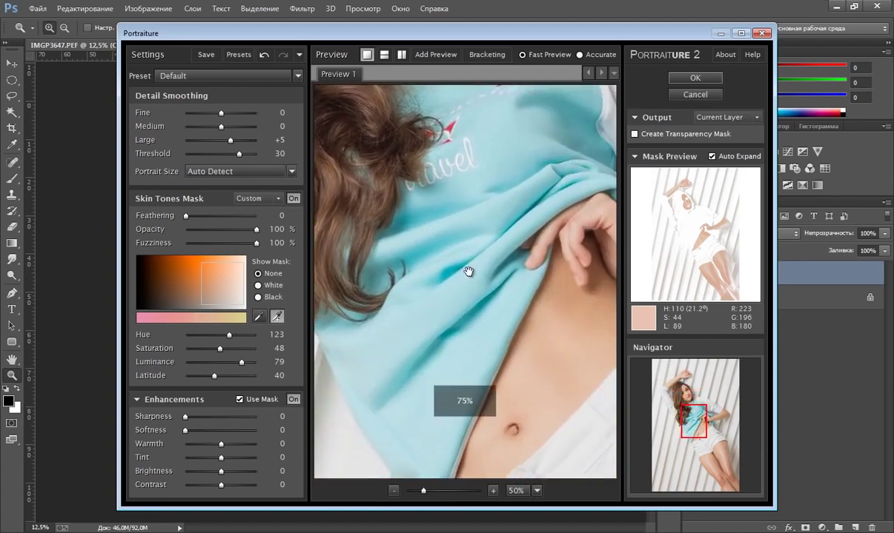
{"action": "left_click_drag", "start_coordinate": [469, 278], "coordinate": [372, 220]}
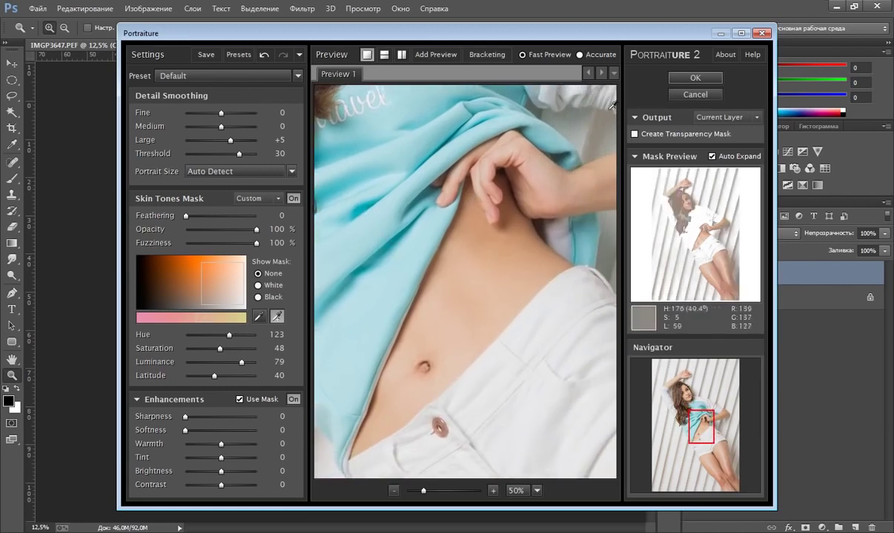
{"action": "left_click", "coordinate": [687, 79]}
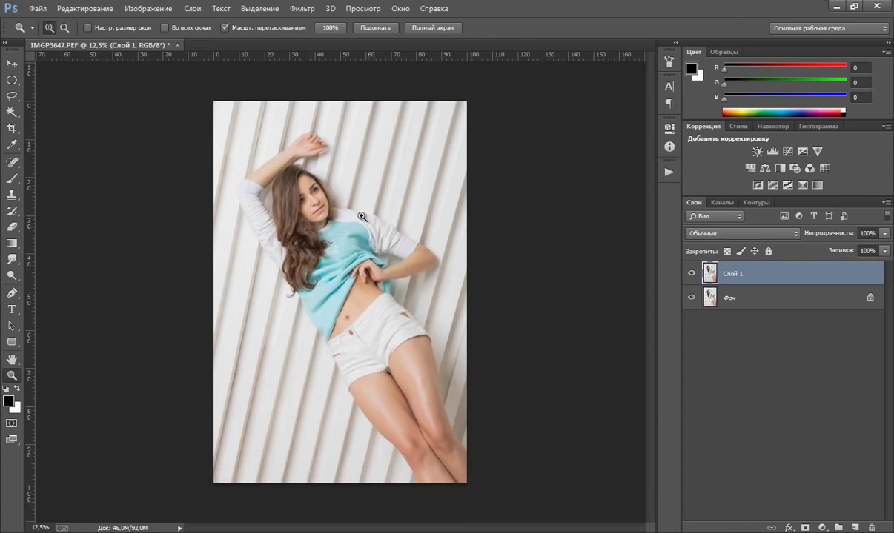
Step: Duplicate Слой 1 into Слой 1 копия, blended in Soft Light (Мягкий свет) at 50% opacity
{"action": "left_click", "coordinate": [311, 214]}
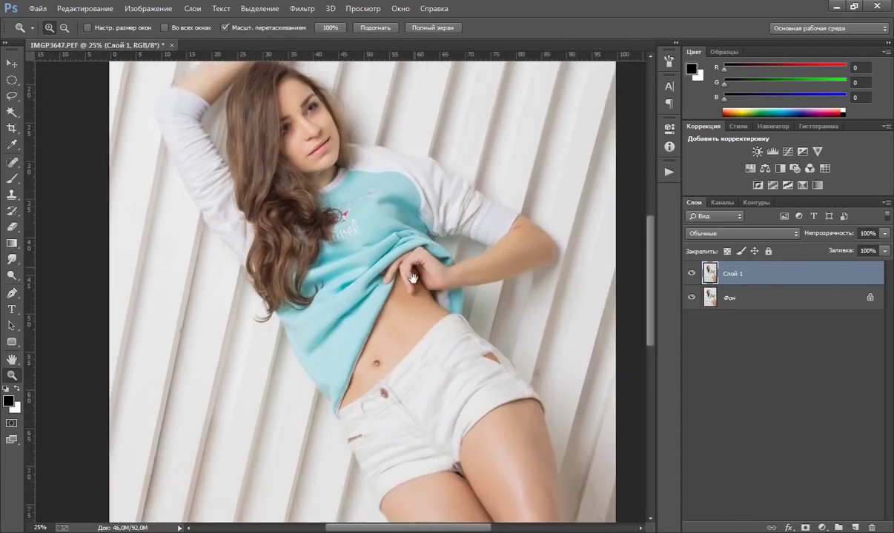
{"action": "scroll", "coordinate": [455, 260], "scroll_direction": "down", "scroll_amount": 5}
{"action": "right_click", "coordinate": [472, 275]}
{"action": "left_click", "coordinate": [498, 280]}
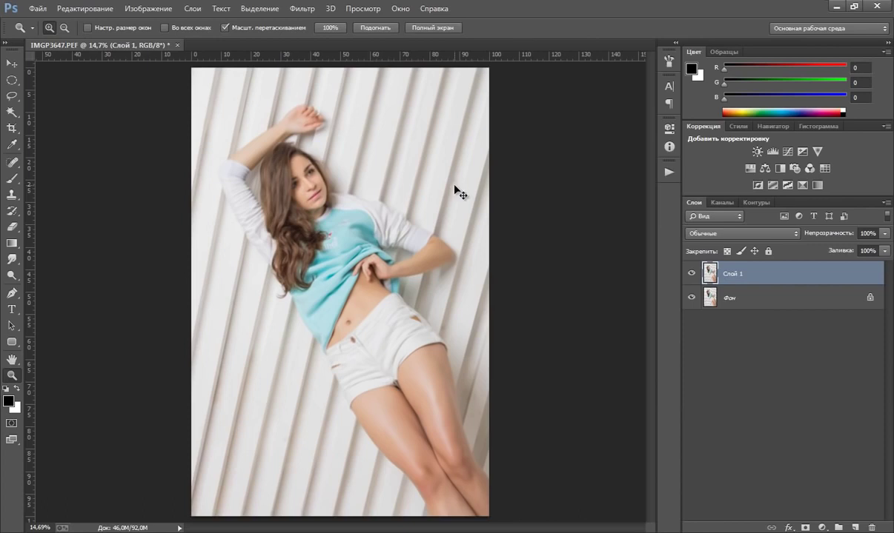
{"action": "key", "text": "ctrl+j"}
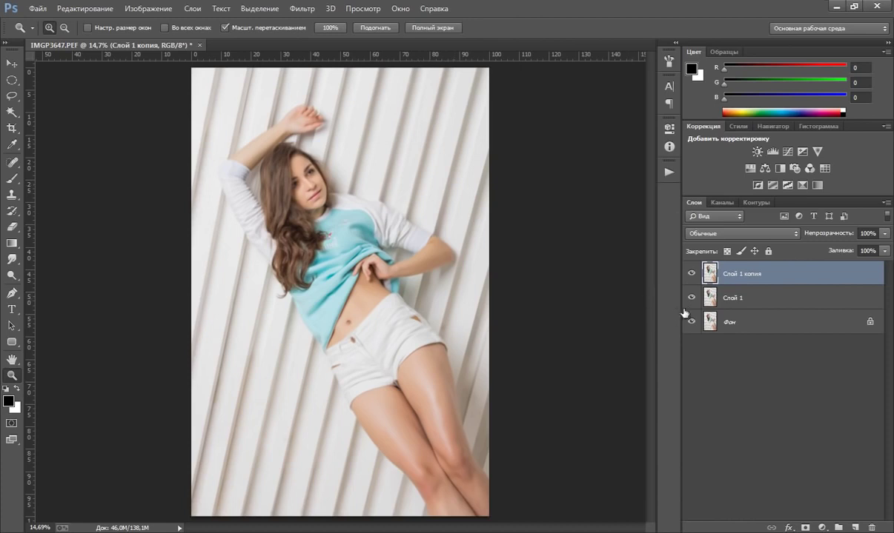
{"action": "left_click", "coordinate": [692, 232]}
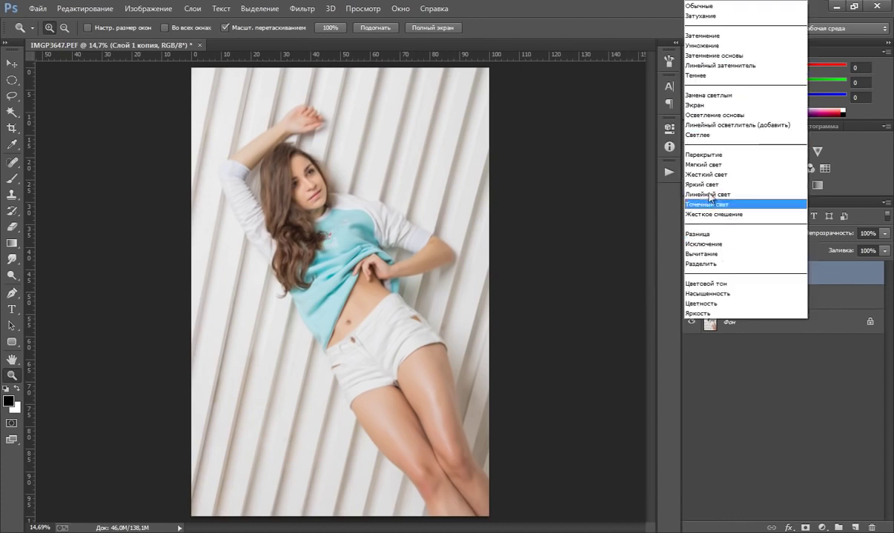
{"action": "left_click", "coordinate": [706, 166]}
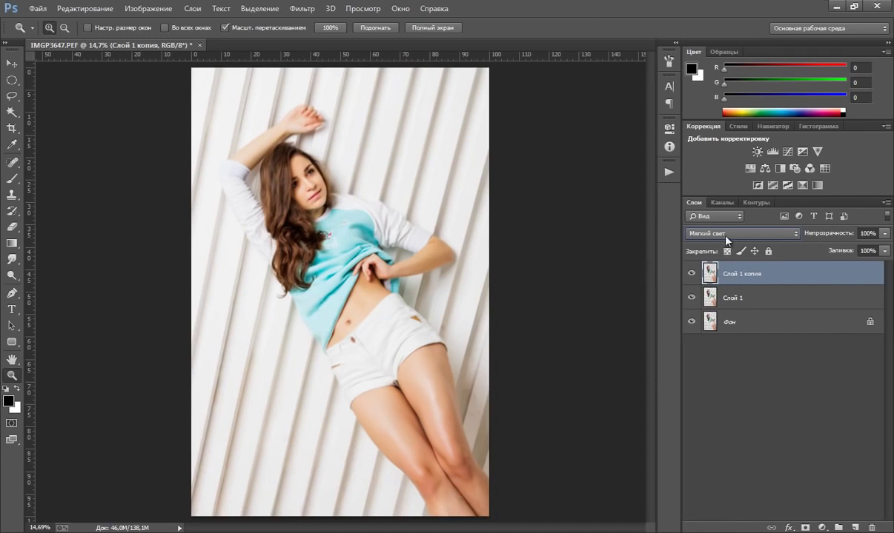
{"action": "left_click", "coordinate": [884, 234]}
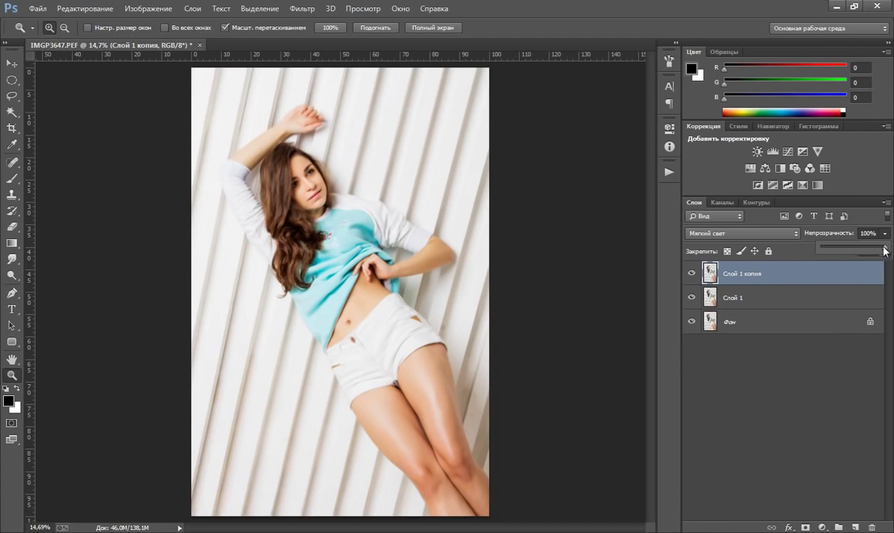
{"action": "left_click_drag", "start_coordinate": [878, 251], "coordinate": [881, 249]}
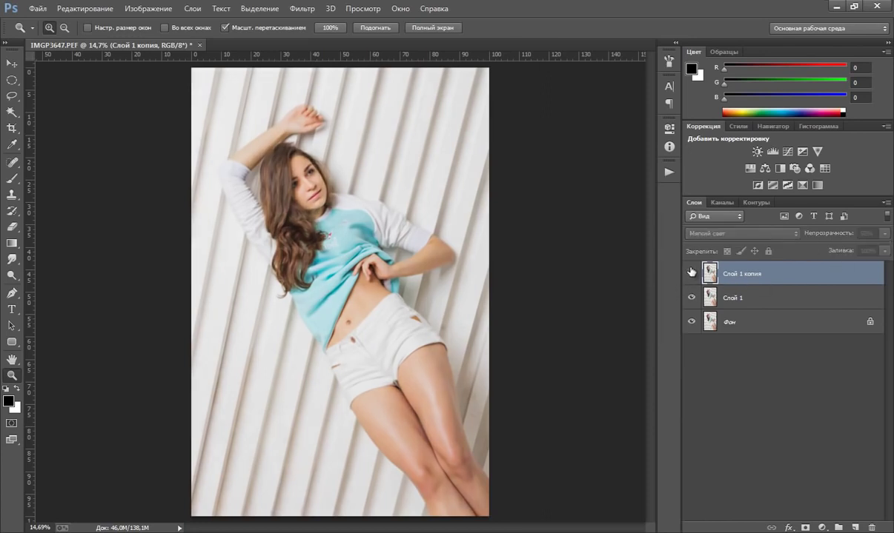
{"action": "right_click", "coordinate": [360, 306]}
{"action": "left_click", "coordinate": [420, 385]}
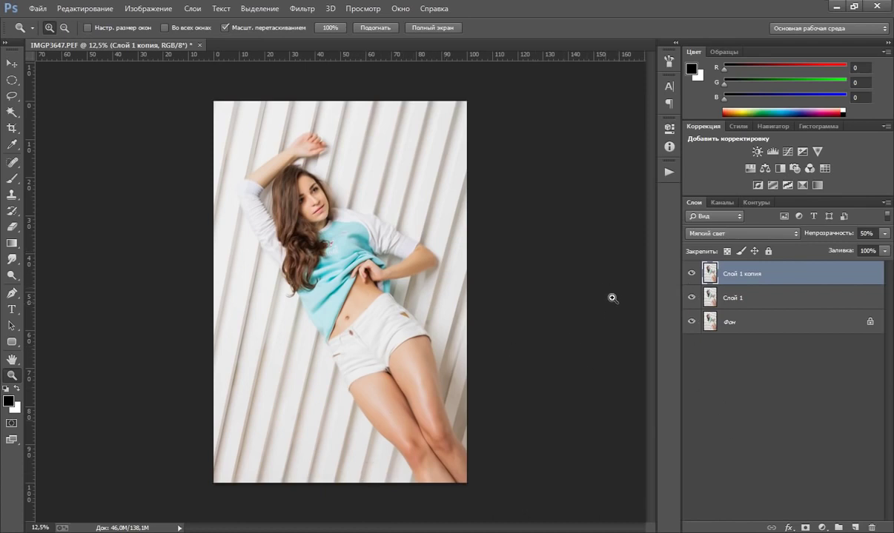
Step: Add a tinted Black & White adjustment layer, Черно-белое 1, at 30% opacity
{"action": "left_click", "coordinate": [824, 528]}
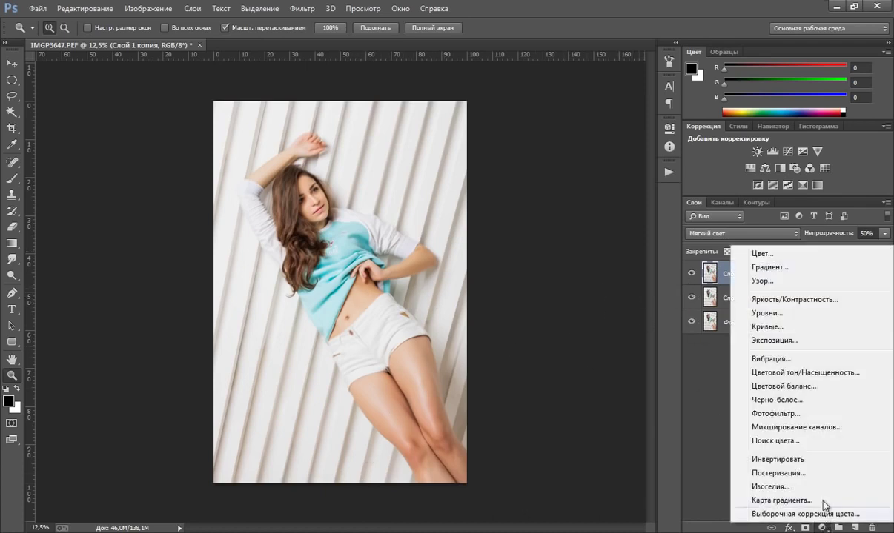
{"action": "left_click", "coordinate": [776, 400]}
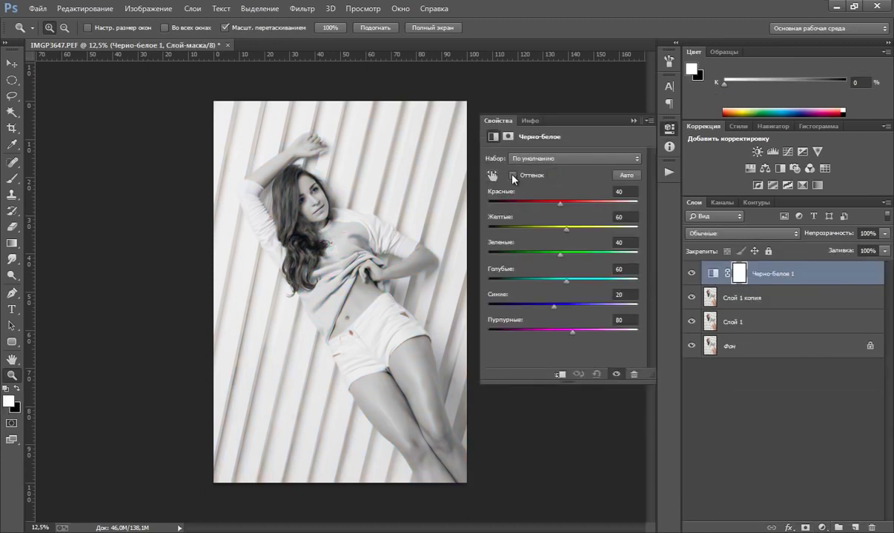
{"action": "left_click", "coordinate": [512, 175]}
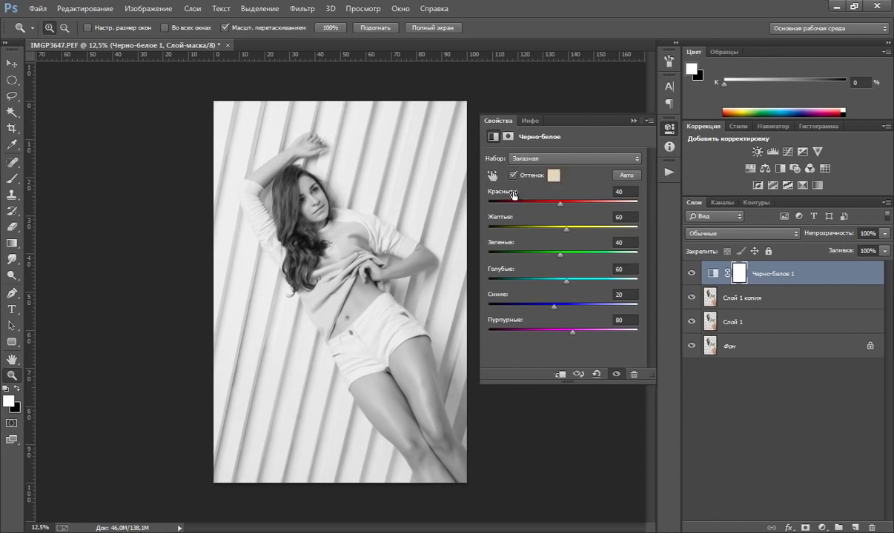
{"action": "left_click", "coordinate": [633, 120]}
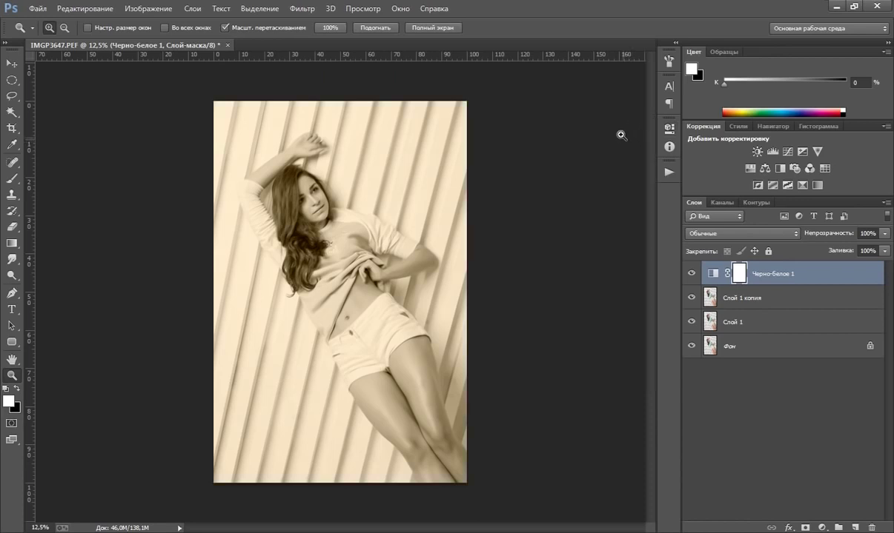
{"action": "left_click", "coordinate": [882, 233]}
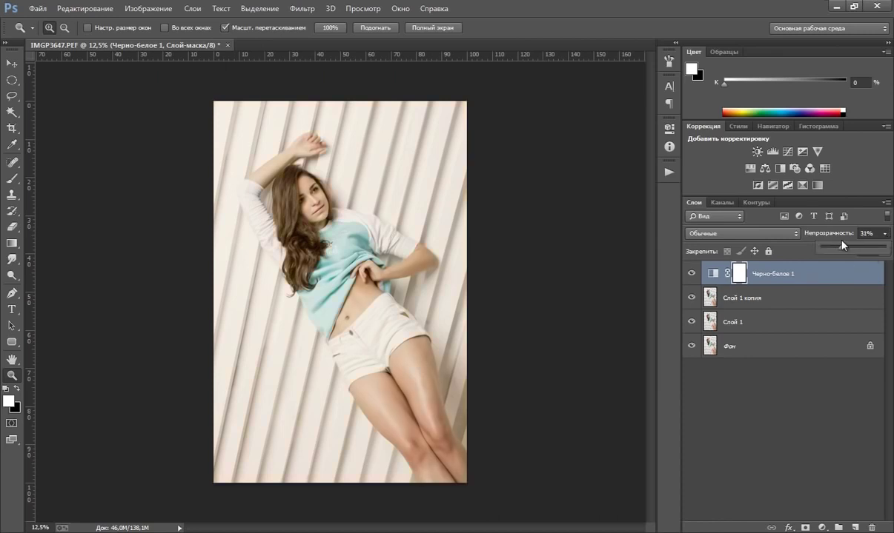
{"action": "left_click", "coordinate": [767, 279]}
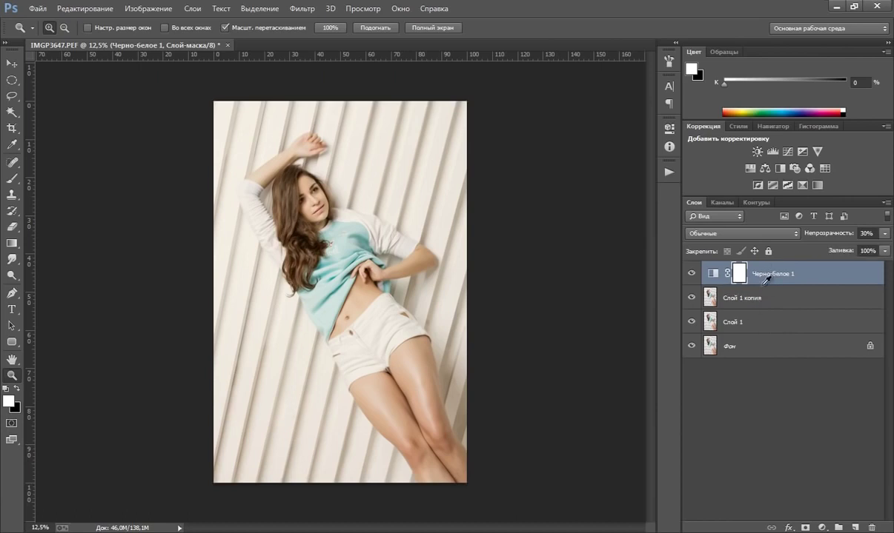
Step: Fill the Черно-белое 1 layer mask with black to hide the effect
{"action": "left_click", "coordinate": [713, 274]}
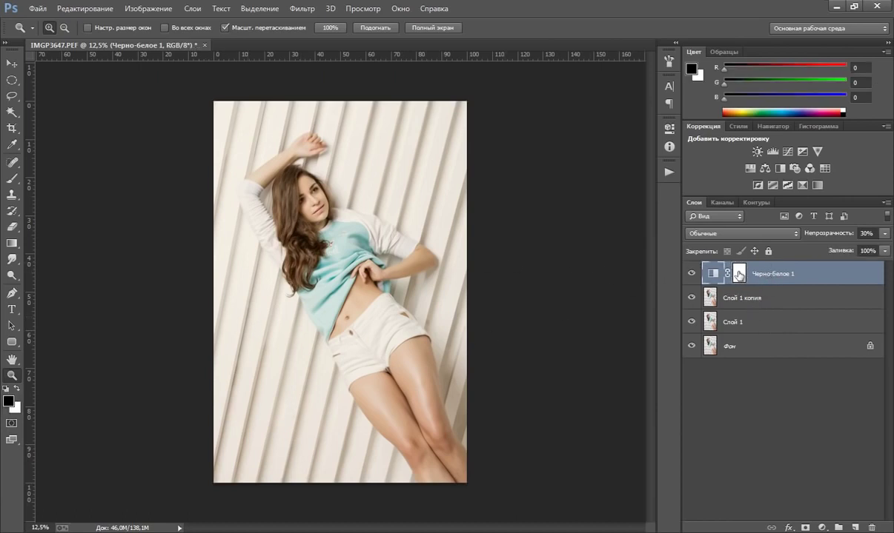
{"action": "left_click", "coordinate": [739, 274]}
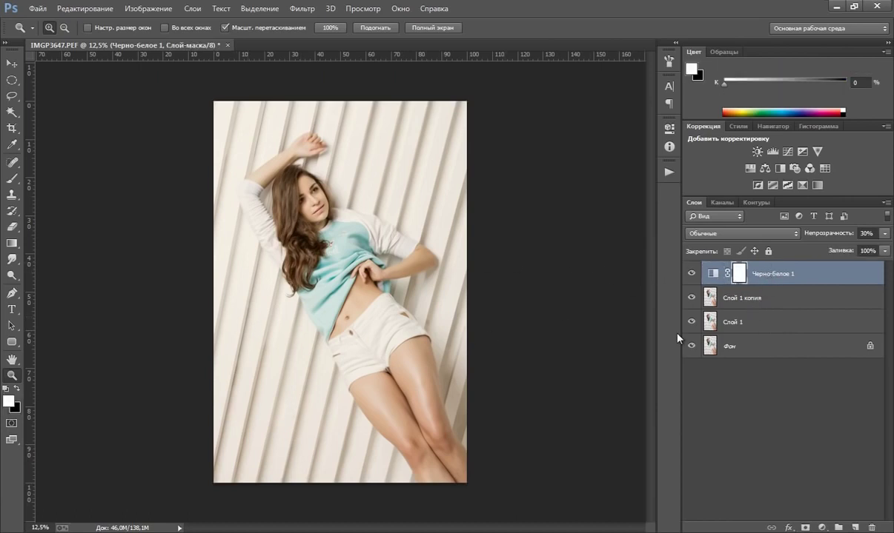
{"action": "key", "text": "x"}
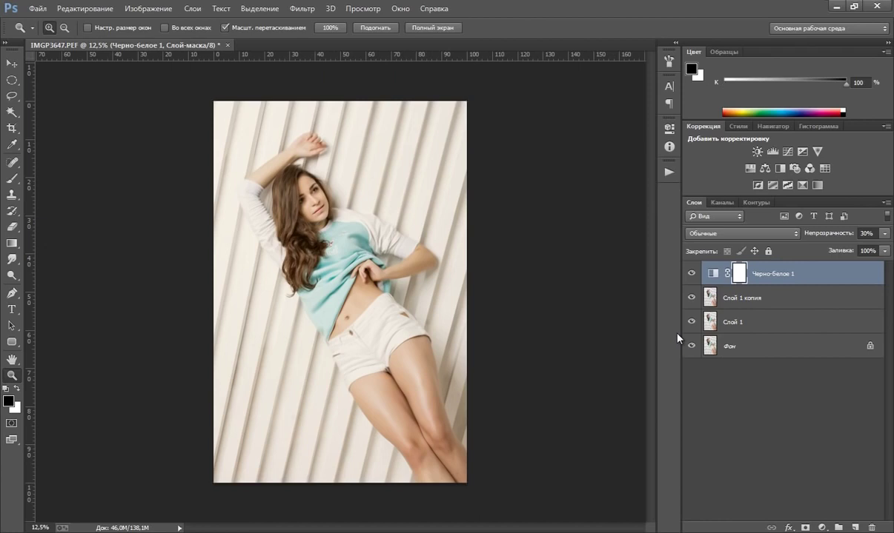
{"action": "key", "text": "alt+BackSpace"}
Step: Paint white into the mask with a 250 brush over the thigh down to the knee
{"action": "left_click", "coordinate": [387, 332]}
{"action": "left_click_drag", "start_coordinate": [204, 342], "coordinate": [193, 249]}
{"action": "key", "text": "b"}
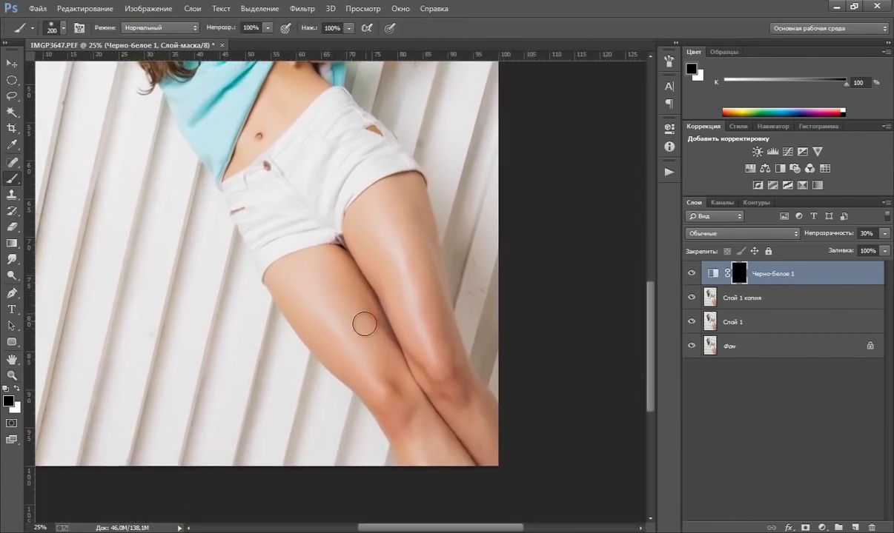
{"action": "key", "text": "x"}
{"action": "key", "text": "bracketright"}
{"action": "key", "text": "bracketright"}
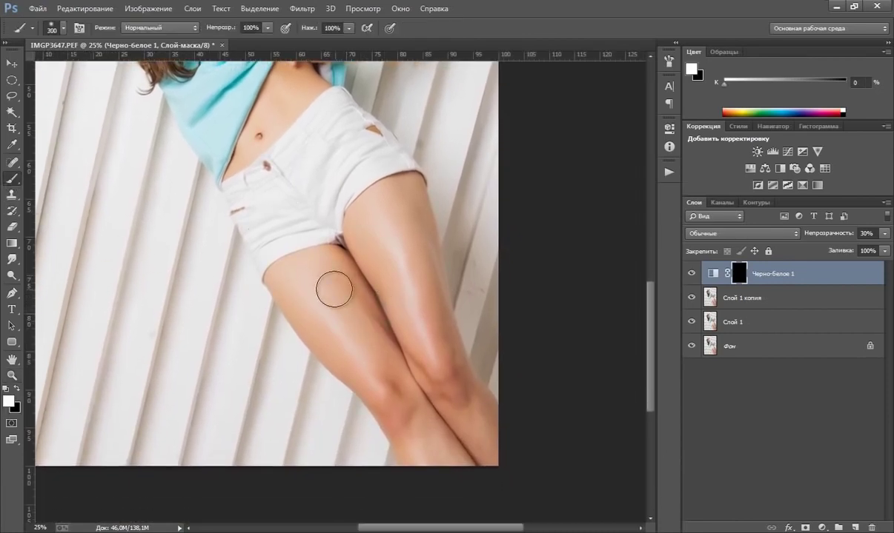
{"action": "key", "text": "bracketleft"}
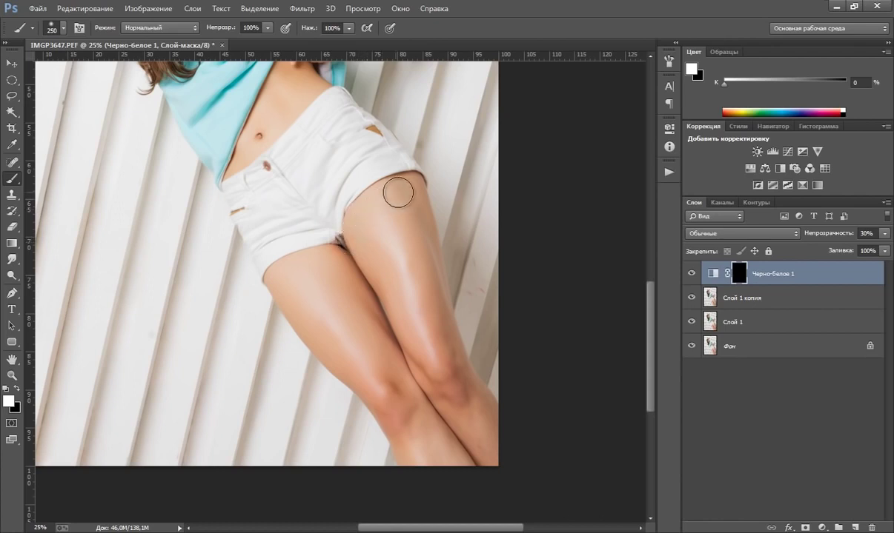
{"action": "mouse_move", "coordinate": [404, 194]}
{"action": "left_mouse_down"}
{"action": "mouse_move", "coordinate": [444, 399]}
{"action": "mouse_move", "coordinate": [405, 190]}
{"action": "mouse_move", "coordinate": [495, 449]}
{"action": "mouse_move", "coordinate": [417, 413]}
{"action": "mouse_move", "coordinate": [295, 307]}
{"action": "mouse_move", "coordinate": [294, 282]}
{"action": "mouse_move", "coordinate": [350, 296]}
{"action": "mouse_move", "coordinate": [363, 334]}
{"action": "mouse_move", "coordinate": [285, 274]}
{"action": "mouse_move", "coordinate": [385, 249]}
{"action": "mouse_move", "coordinate": [380, 279]}
{"action": "mouse_move", "coordinate": [411, 389]}
{"action": "left_mouse_up"}
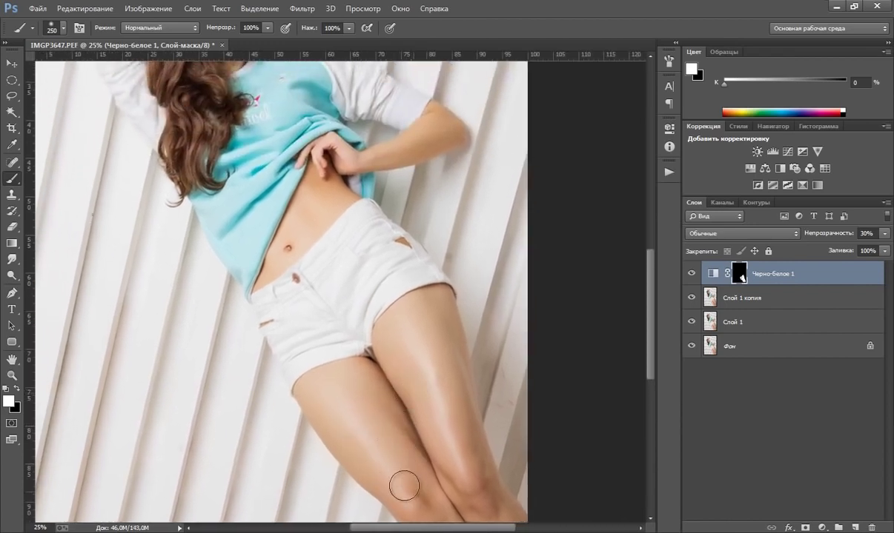
{"action": "left_click_drag", "start_coordinate": [362, 435], "coordinate": [315, 369]}
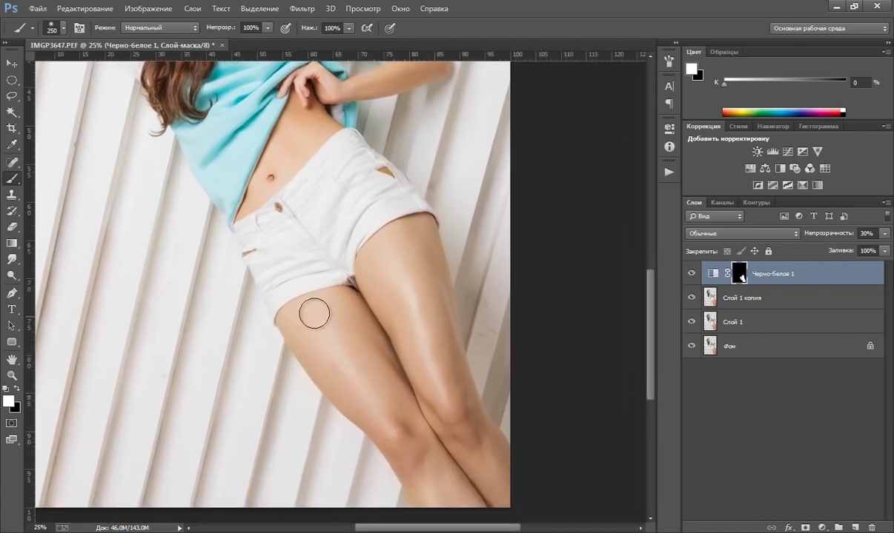
Step: Reveal the tint over the face skin and raised hand with a 100-150 brush
{"action": "key", "text": "bracketleft"}
{"action": "key", "text": "bracketleft"}
{"action": "left_click_drag", "start_coordinate": [271, 167], "coordinate": [324, 326]}
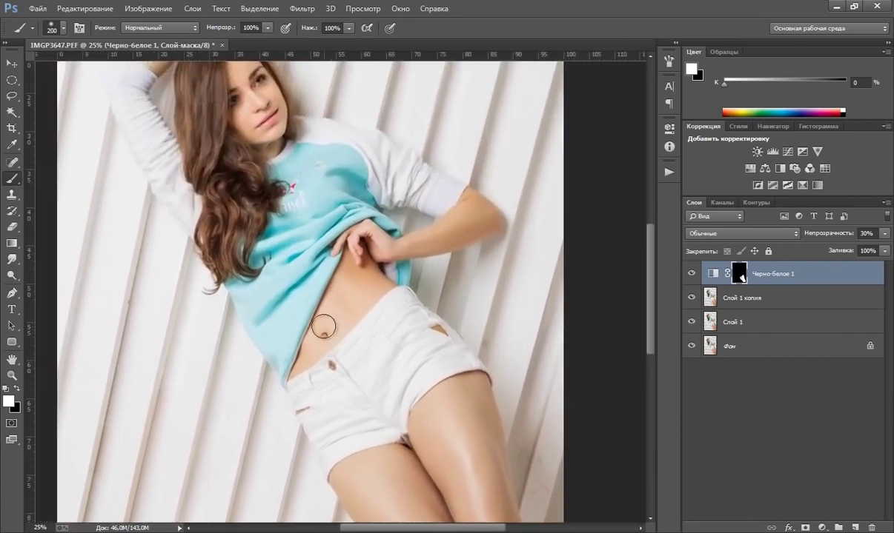
{"action": "key", "text": "bracketleft"}
{"action": "key", "text": "bracketleft"}
{"action": "key", "text": "bracketleft"}
{"action": "key", "text": "bracketright"}
{"action": "key", "text": "bracketright"}
{"action": "key", "text": "bracketleft"}
{"action": "key", "text": "bracketleft"}
{"action": "left_click_drag", "start_coordinate": [307, 206], "coordinate": [334, 309]}
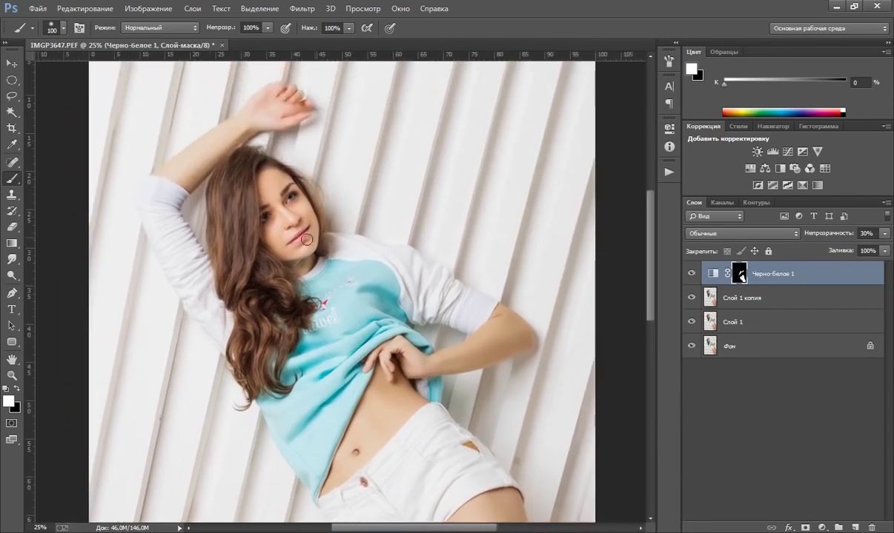
{"action": "key", "text": "bracketright"}
{"action": "key", "text": "bracketright"}
{"action": "key", "text": "bracketleft"}
{"action": "key", "text": "bracketleft"}
{"action": "mouse_move", "coordinate": [289, 214]}
{"action": "left_mouse_down"}
{"action": "mouse_move", "coordinate": [259, 220]}
{"action": "mouse_move", "coordinate": [289, 230]}
{"action": "mouse_move", "coordinate": [309, 219]}
{"action": "left_mouse_up"}
{"action": "key", "text": "bracketright"}
{"action": "key", "text": "bracketright"}
{"action": "mouse_move", "coordinate": [175, 190]}
{"action": "left_mouse_down"}
{"action": "mouse_move", "coordinate": [234, 230]}
{"action": "mouse_move", "coordinate": [277, 189]}
{"action": "mouse_move", "coordinate": [306, 189]}
{"action": "mouse_move", "coordinate": [318, 179]}
{"action": "mouse_move", "coordinate": [293, 176]}
{"action": "mouse_move", "coordinate": [297, 157]}
{"action": "mouse_move", "coordinate": [308, 177]}
{"action": "mouse_move", "coordinate": [326, 178]}
{"action": "left_mouse_up"}
{"action": "key", "text": "bracketleft"}
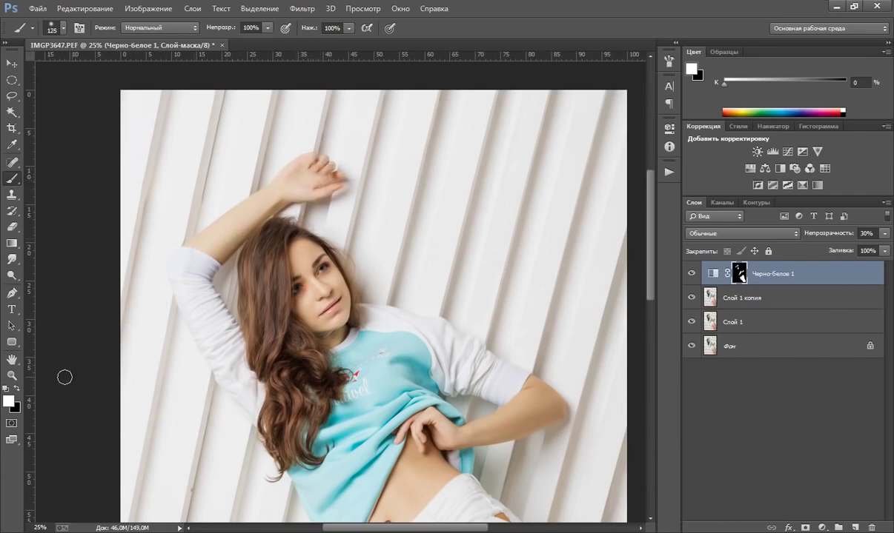
Step: Fit the whole photo in the window
{"action": "left_click", "coordinate": [11, 376]}
{"action": "right_click", "coordinate": [346, 311]}
{"action": "left_click", "coordinate": [346, 309]}
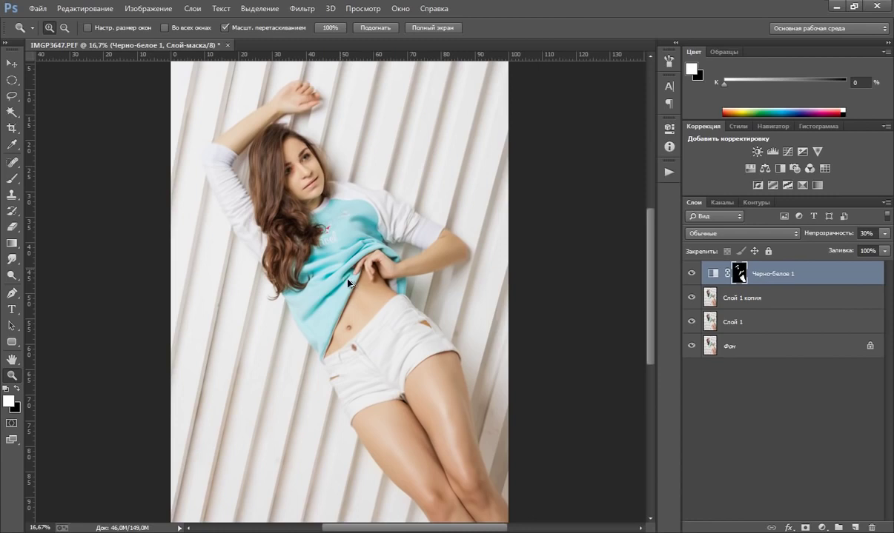
Step: Stamp visible layers into Слой 2, desaturate it, and blend it as Multiply at 14% opacity
{"action": "key", "text": "ctrl+shift+alt+e"}
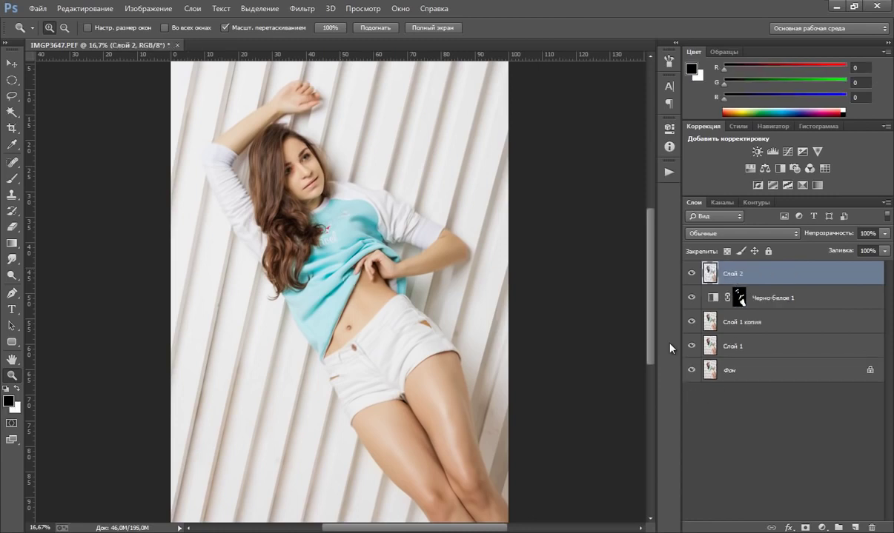
{"action": "key", "text": "ctrl+shift+u"}
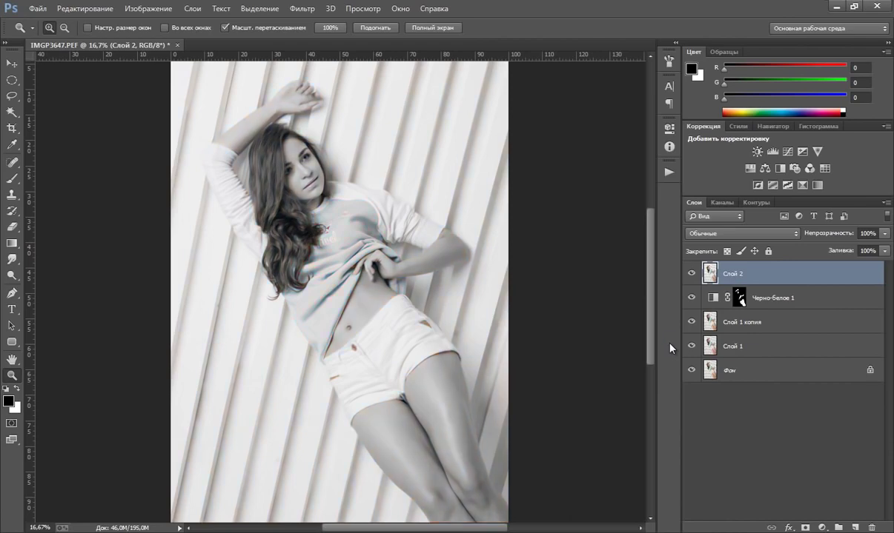
{"action": "left_click", "coordinate": [141, 9]}
{"action": "mouse_move", "coordinate": [151, 40]}
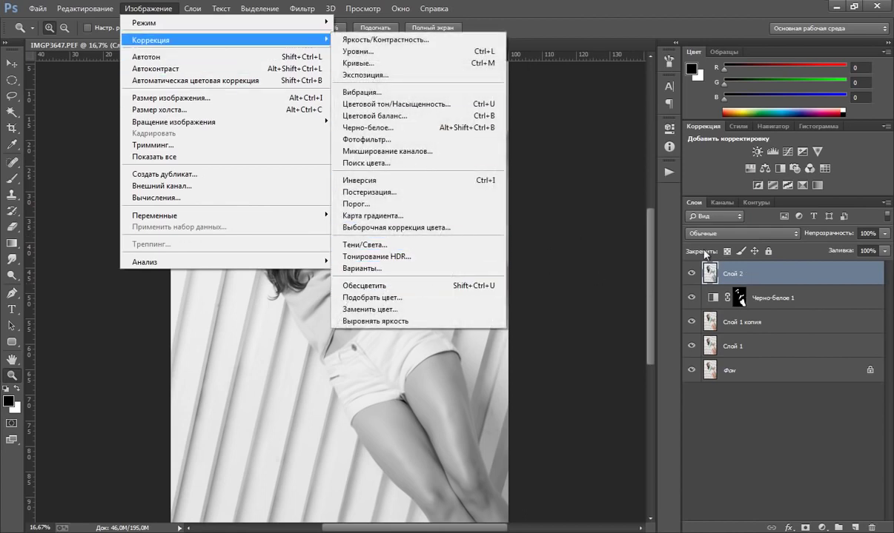
{"action": "left_click", "coordinate": [736, 276]}
{"action": "left_click", "coordinate": [701, 231]}
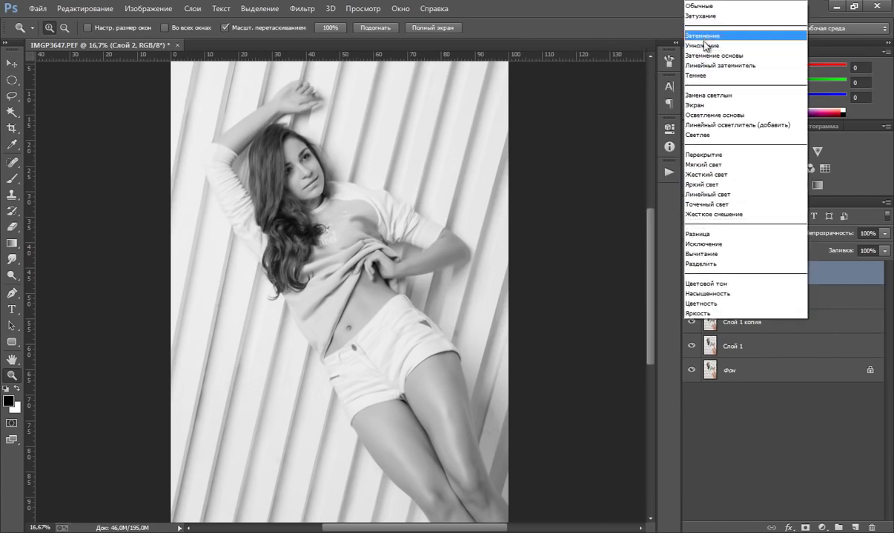
{"action": "left_click", "coordinate": [703, 46]}
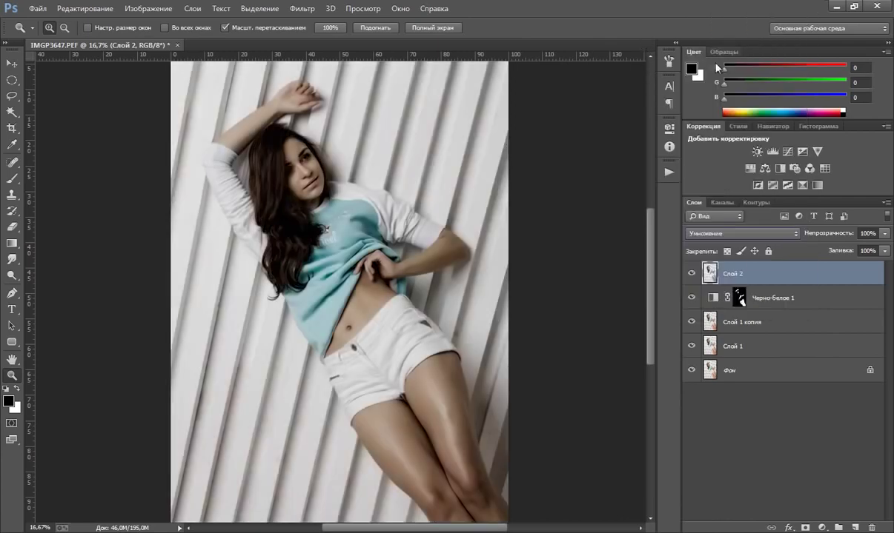
{"action": "left_click", "coordinate": [882, 234]}
{"action": "left_click_drag", "start_coordinate": [847, 252], "coordinate": [829, 251]}
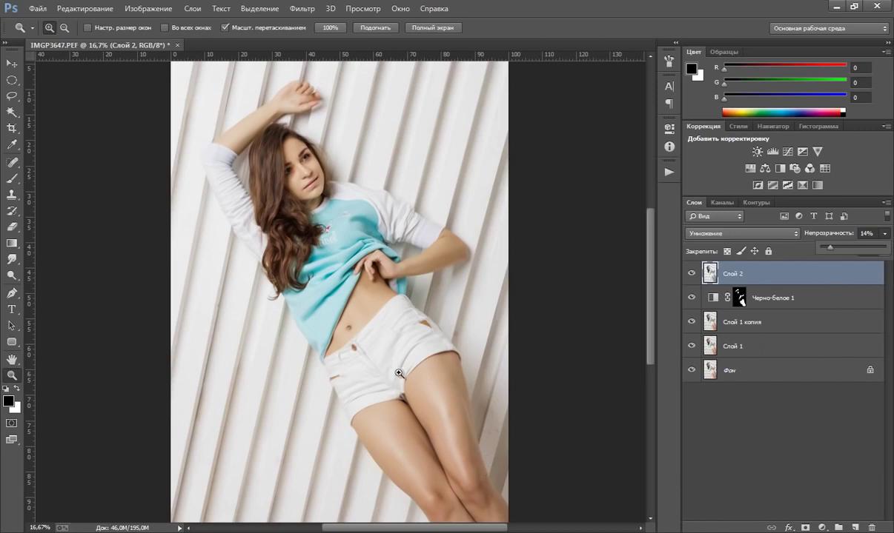
{"action": "left_click", "coordinate": [585, 264]}
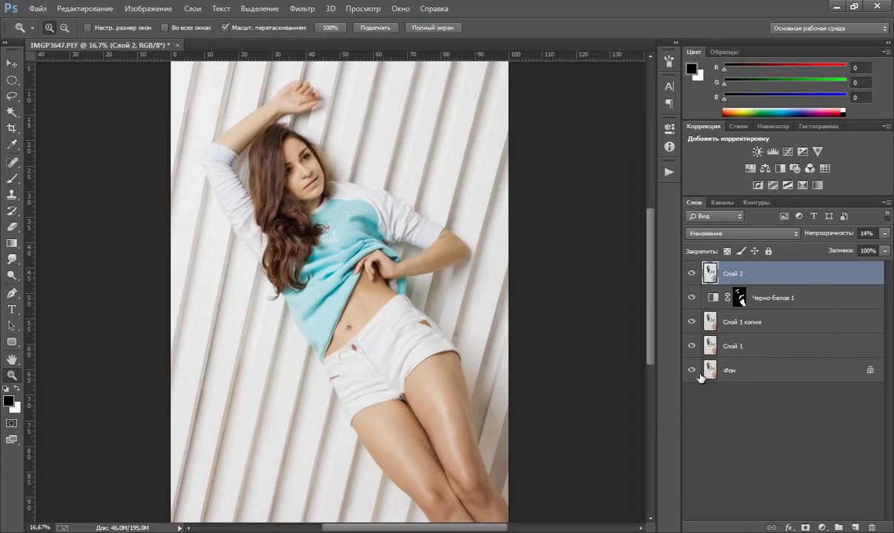
Step: Add a mask to Слой 2, fill it black, and paint the darkening back onto the thigh
{"action": "left_click", "coordinate": [804, 528]}
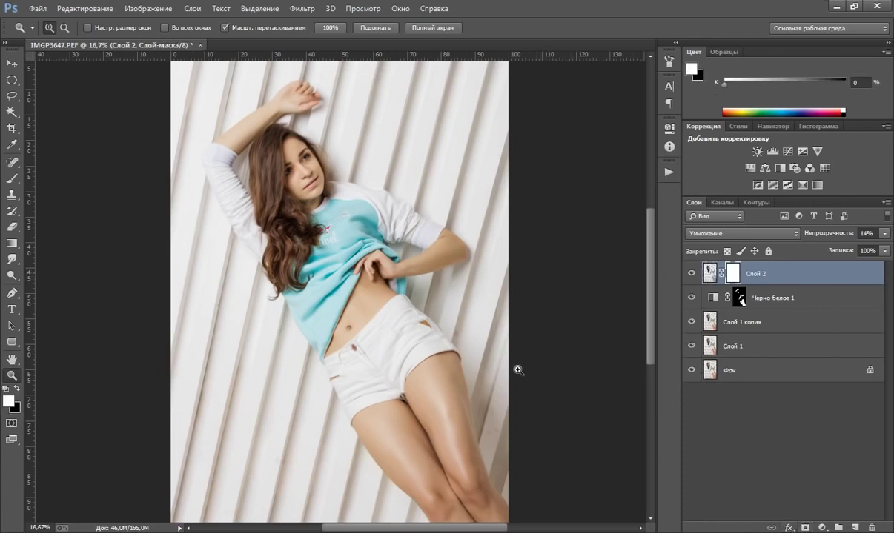
{"action": "left_click", "coordinate": [12, 178]}
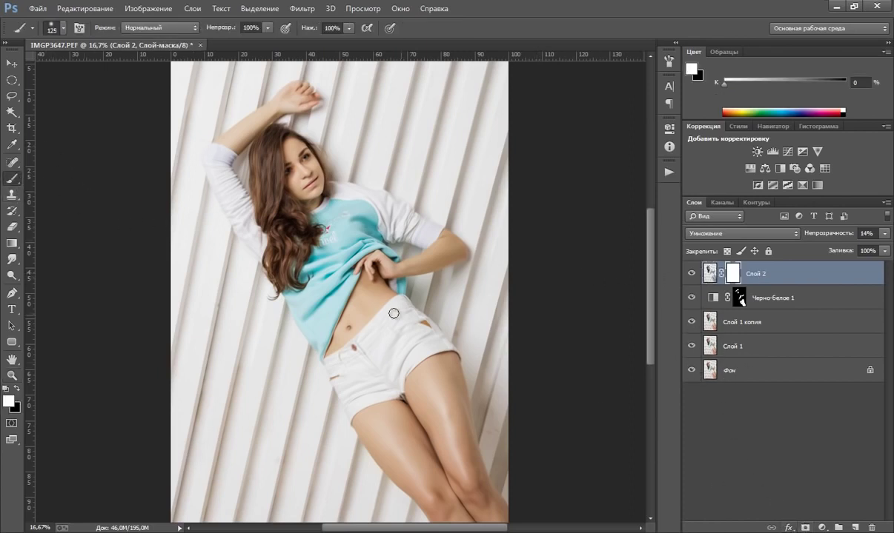
{"action": "key", "text": "x"}
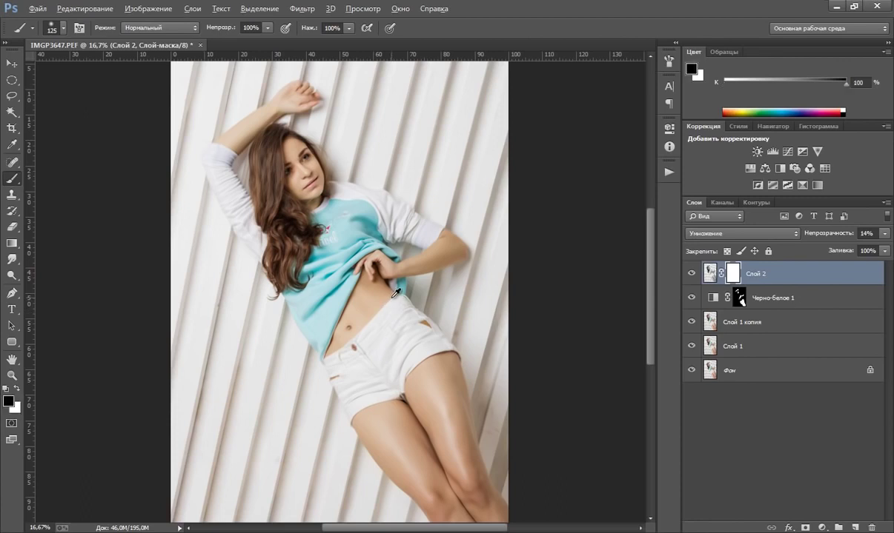
{"action": "key", "text": "alt+BackSpace"}
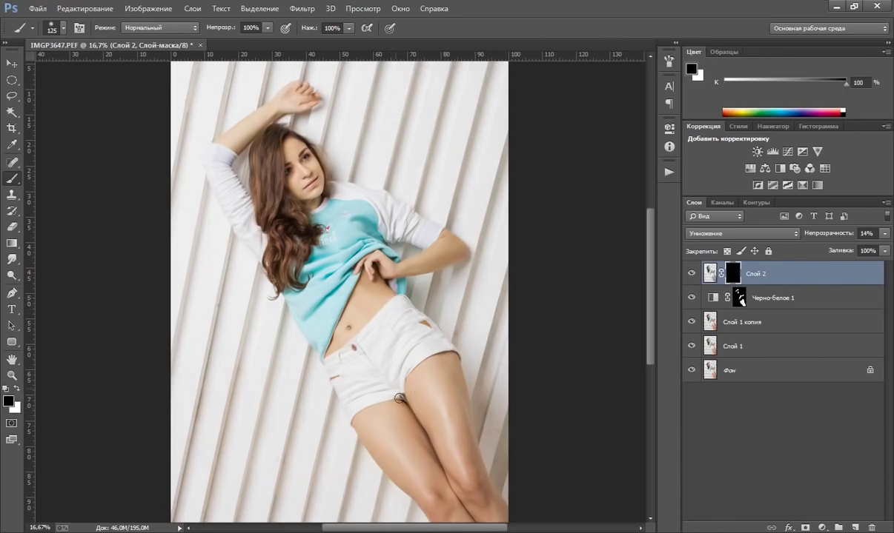
{"action": "key", "text": "bracketright"}
{"action": "key", "text": "bracketright"}
{"action": "key", "text": "bracketright"}
{"action": "key", "text": "x"}
{"action": "mouse_move", "coordinate": [427, 418]}
{"action": "left_mouse_down"}
{"action": "mouse_move", "coordinate": [406, 371]}
{"action": "mouse_move", "coordinate": [415, 433]}
{"action": "mouse_move", "coordinate": [405, 456]}
{"action": "mouse_move", "coordinate": [389, 364]}
{"action": "mouse_move", "coordinate": [443, 489]}
{"action": "mouse_move", "coordinate": [489, 516]}
{"action": "mouse_move", "coordinate": [419, 343]}
{"action": "mouse_move", "coordinate": [443, 369]}
{"action": "mouse_move", "coordinate": [460, 487]}
{"action": "mouse_move", "coordinate": [373, 338]}
{"action": "mouse_move", "coordinate": [389, 391]}
{"action": "mouse_move", "coordinate": [461, 510]}
{"action": "left_mouse_up"}
Step: Paint the Слой 2 mask along the raised arm and over the face with a 175 brush
{"action": "scroll", "coordinate": [389, 392], "scroll_direction": "down", "scroll_amount": 1}
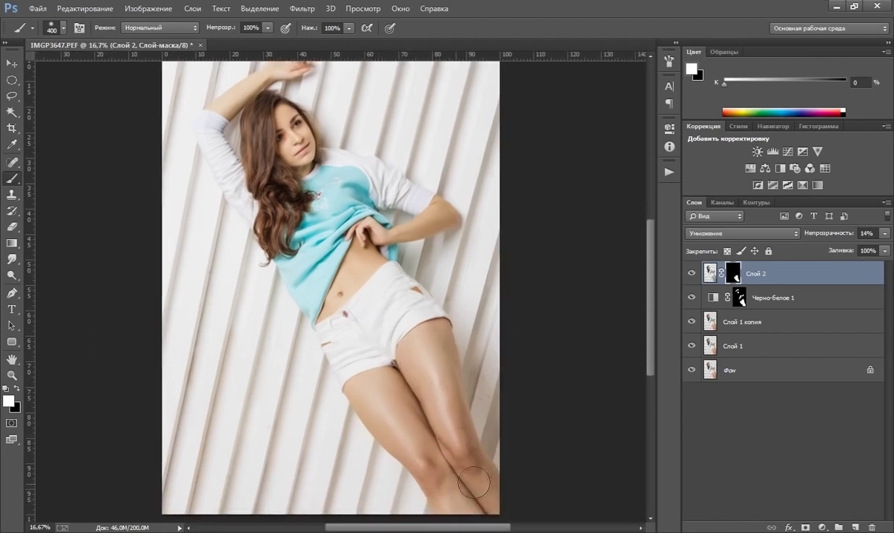
{"action": "left_click_drag", "start_coordinate": [360, 391], "coordinate": [373, 401]}
{"action": "key", "text": "bracketleft"}
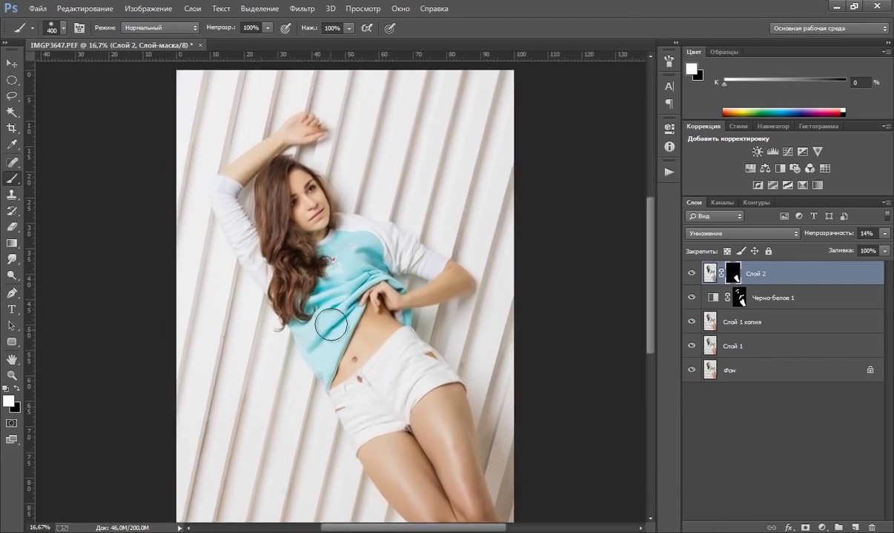
{"action": "key", "text": "bracketleft"}
{"action": "key", "text": "bracketleft"}
{"action": "key", "text": "bracketleft"}
{"action": "key", "text": "bracketleft"}
{"action": "key", "text": "bracketleft"}
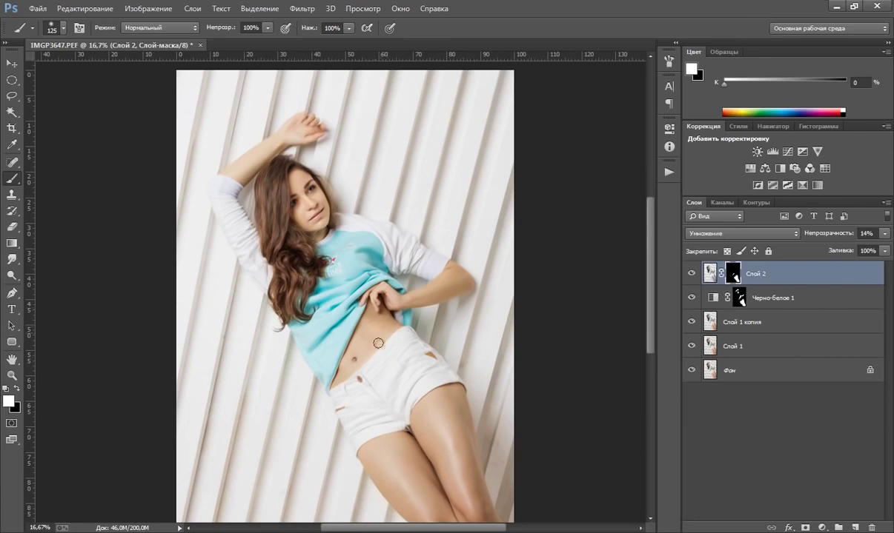
{"action": "key", "text": "bracketright"}
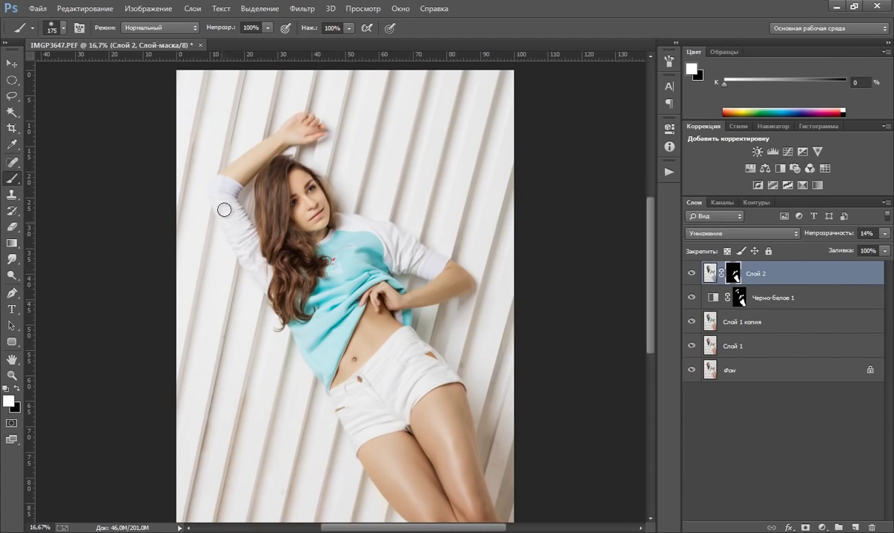
{"action": "mouse_move", "coordinate": [213, 199]}
{"action": "left_mouse_down"}
{"action": "mouse_move", "coordinate": [281, 140]}
{"action": "mouse_move", "coordinate": [223, 161]}
{"action": "left_mouse_up"}
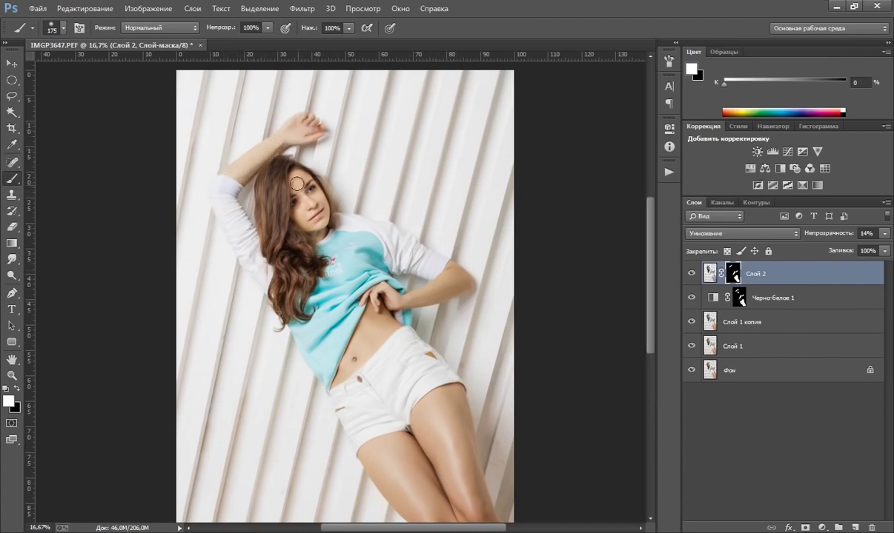
{"action": "left_click_drag", "start_coordinate": [308, 202], "coordinate": [299, 216]}
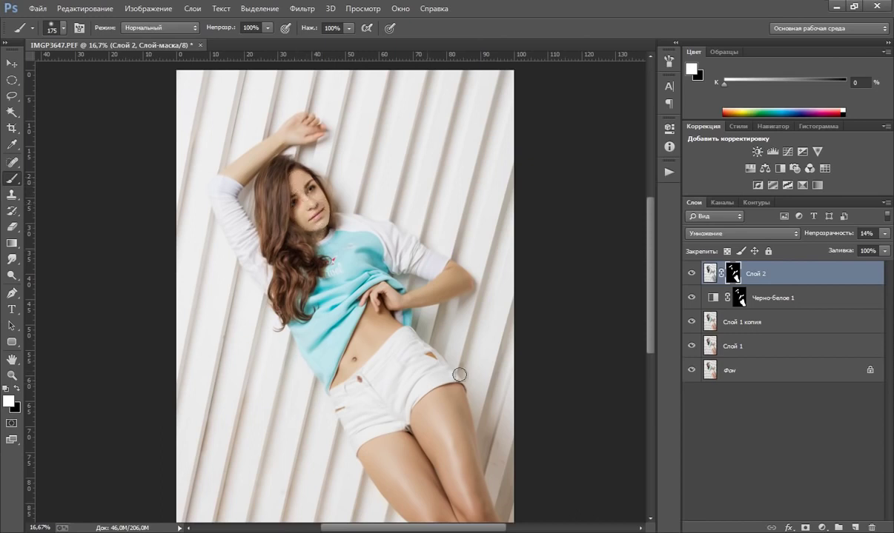
Step: Toggle Слой 2 off and on to compare, then fit the photo in the window
{"action": "left_click", "coordinate": [691, 274]}
{"action": "left_click", "coordinate": [12, 376]}
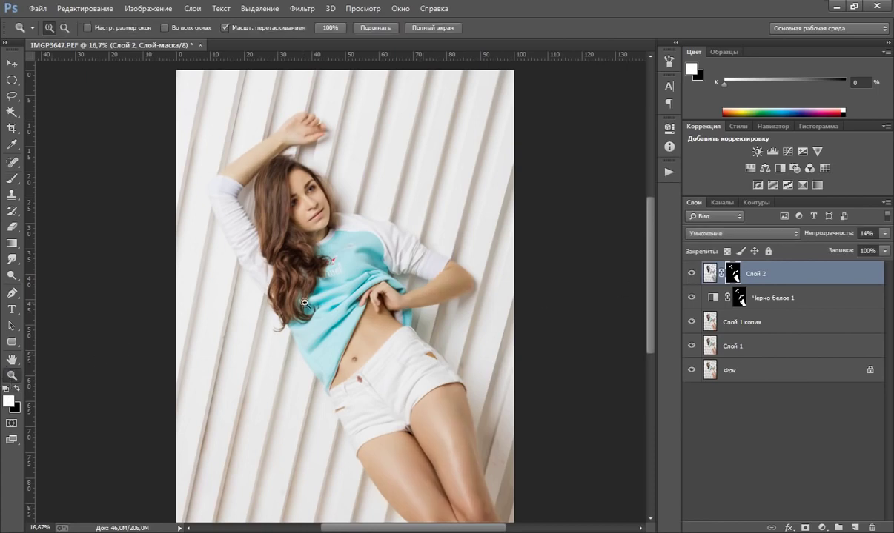
{"action": "right_click", "coordinate": [307, 352]}
{"action": "left_click", "coordinate": [359, 353]}
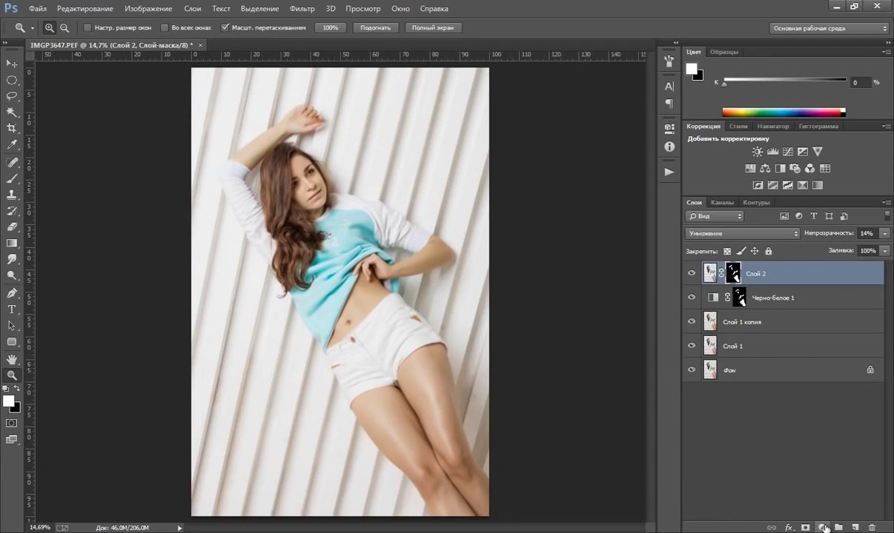
Step: Add a new layer, fill it with 50% Gray, and set its blend mode to Soft Light
{"action": "left_click", "coordinate": [855, 527]}
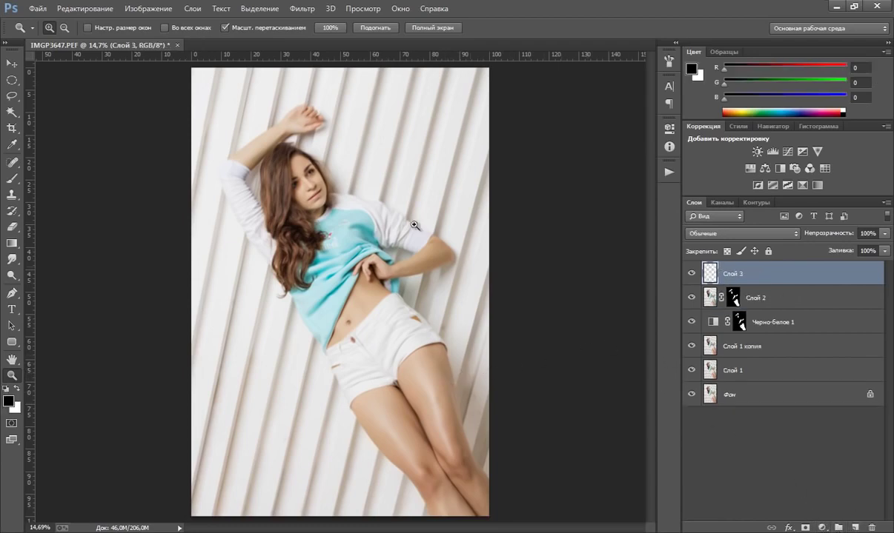
{"action": "left_click", "coordinate": [88, 9]}
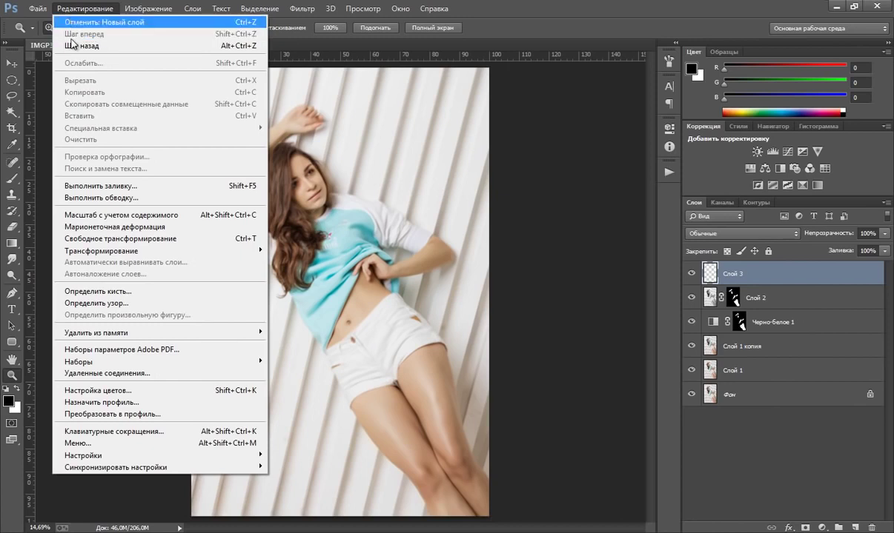
{"action": "left_click", "coordinate": [126, 186]}
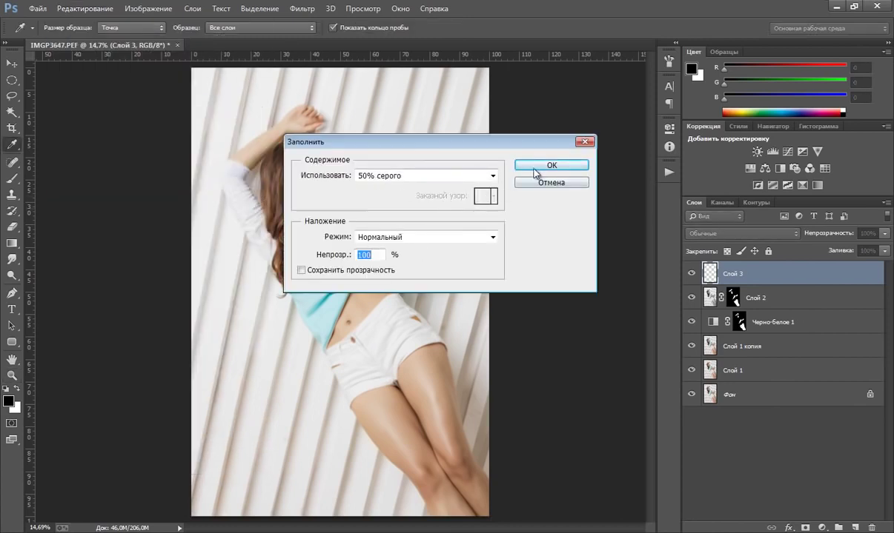
{"action": "left_click", "coordinate": [538, 171]}
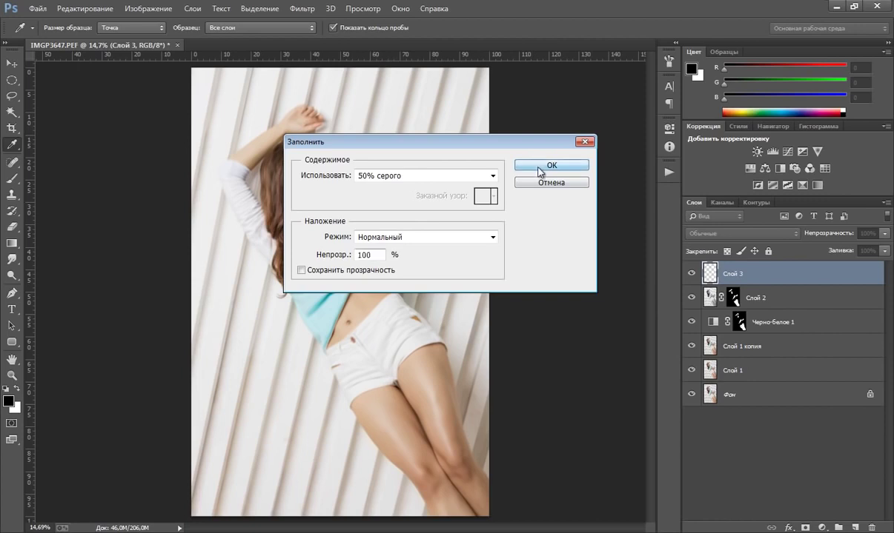
{"action": "key", "text": "z"}
{"action": "left_click", "coordinate": [702, 234]}
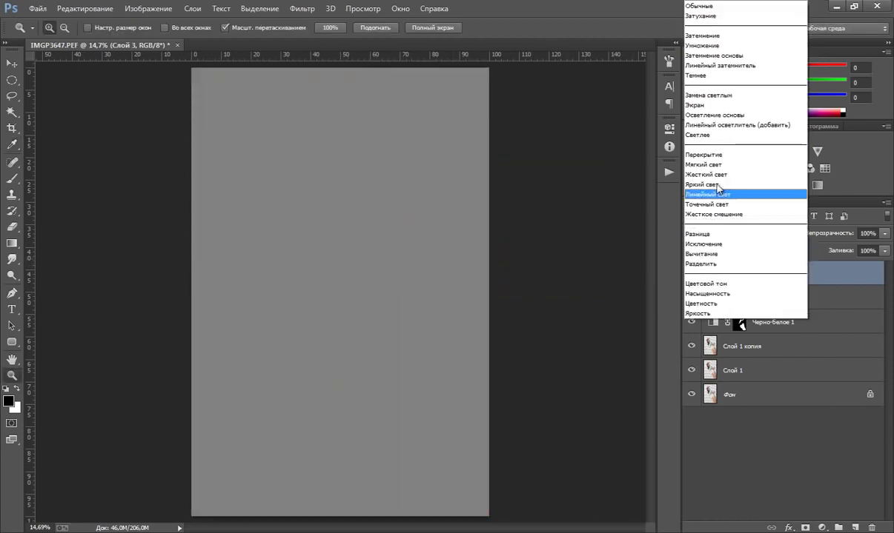
{"action": "left_click", "coordinate": [715, 164]}
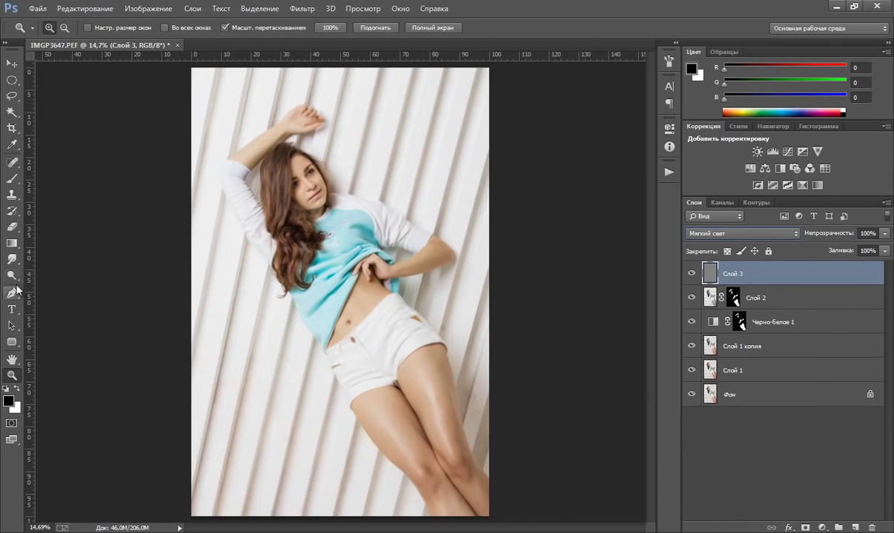
Step: Zoom in closer on the legs
{"action": "left_click", "coordinate": [348, 332]}
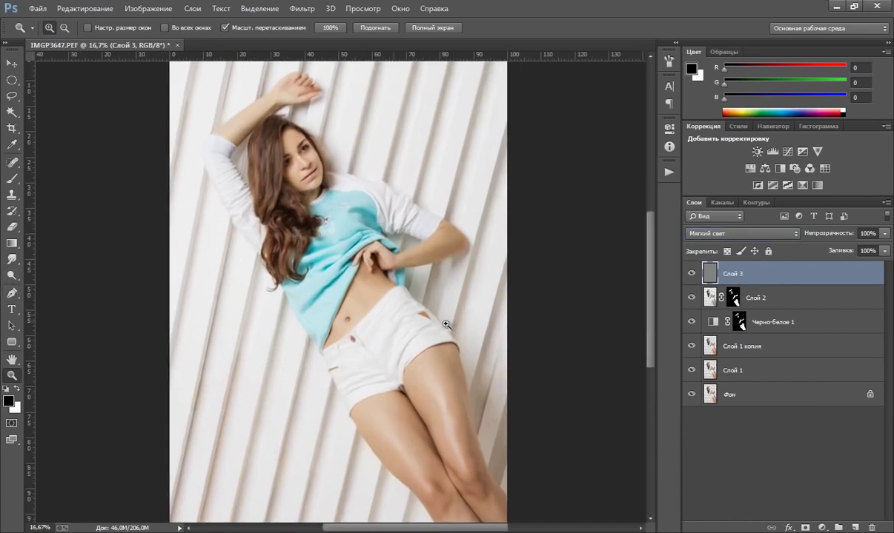
{"action": "left_click_drag", "start_coordinate": [651, 266], "coordinate": [646, 306]}
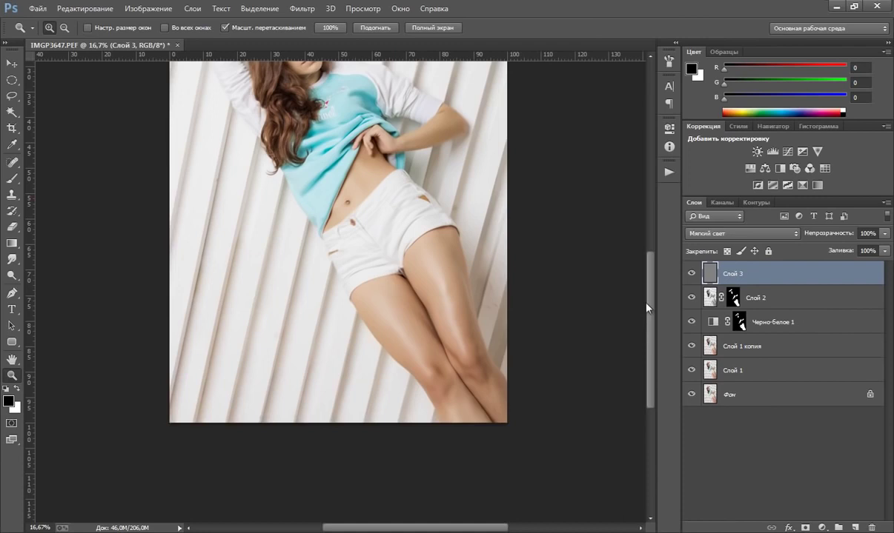
{"action": "left_click", "coordinate": [411, 304]}
{"action": "scroll", "coordinate": [184, 206], "scroll_direction": "up", "scroll_amount": 1}
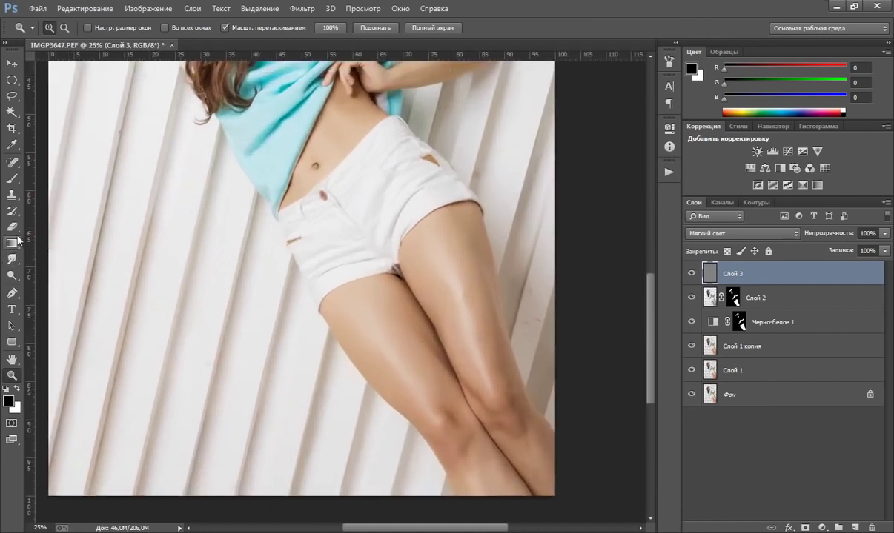
Step: Switch to the Burn tool with 15% exposure
{"action": "left_click", "coordinate": [12, 276]}
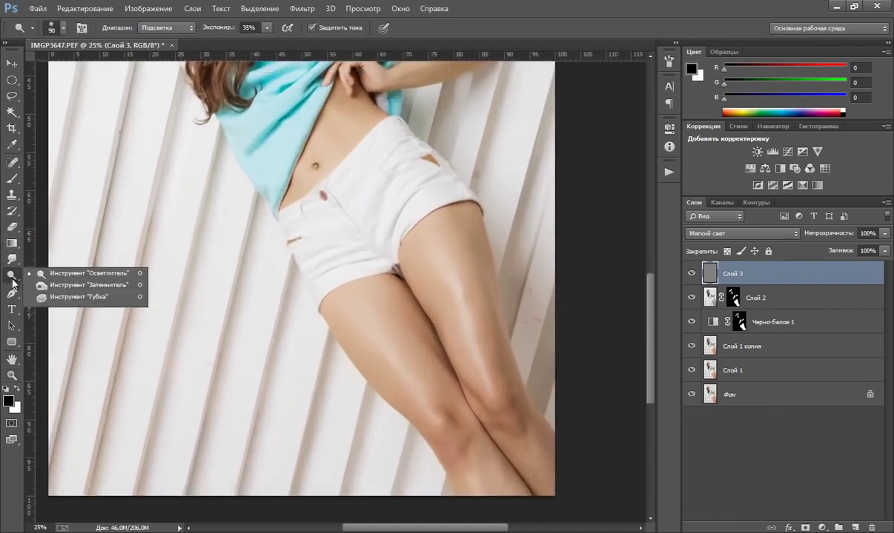
{"action": "left_click", "coordinate": [71, 289]}
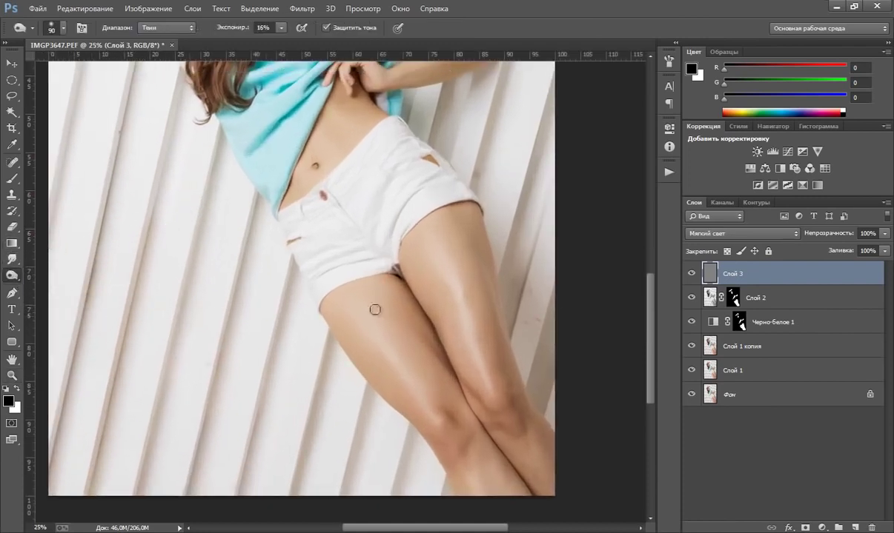
{"action": "left_click", "coordinate": [280, 28]}
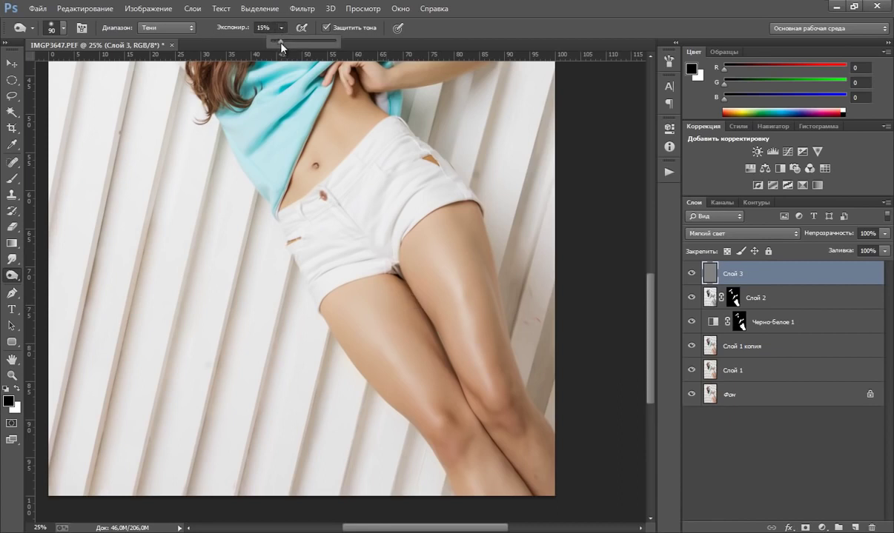
{"action": "left_click_drag", "start_coordinate": [280, 46], "coordinate": [281, 46]}
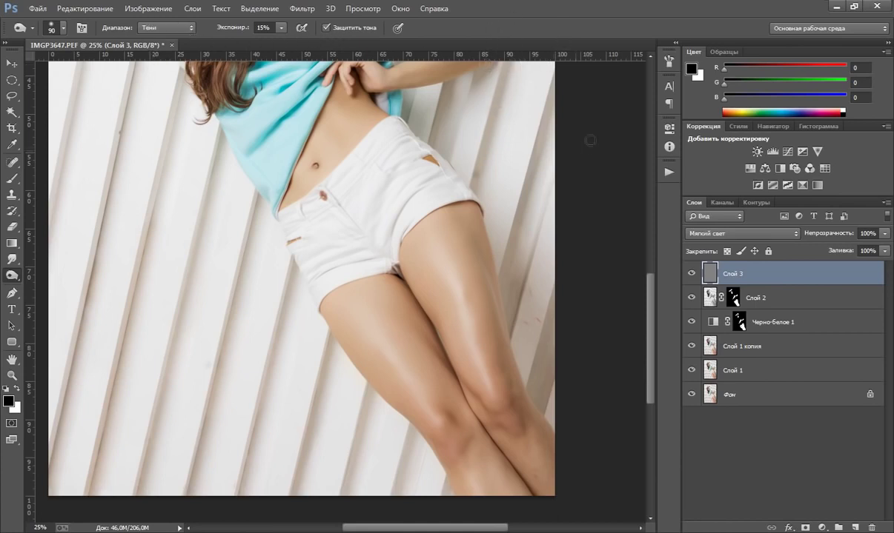
Step: Burn shading along the thigh, knee and upper leg with a 200-300 brush
{"action": "key", "text": "bracketright"}
{"action": "key", "text": "bracketright"}
{"action": "key", "text": "bracketright"}
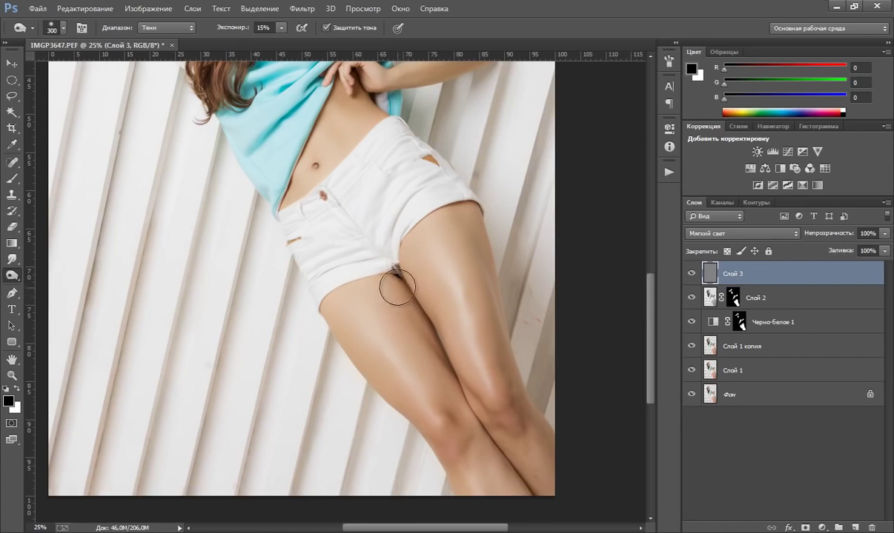
{"action": "left_click_drag", "start_coordinate": [454, 391], "coordinate": [466, 423]}
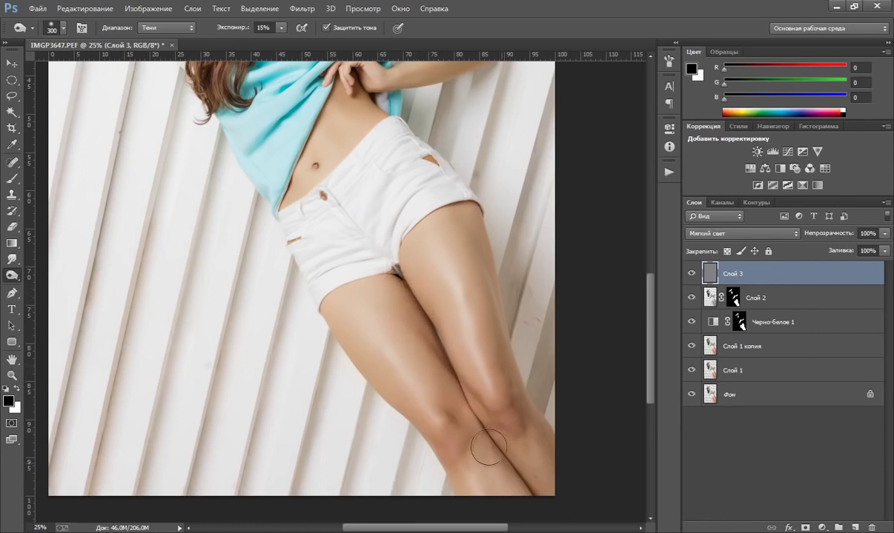
{"action": "key", "text": "bracketleft"}
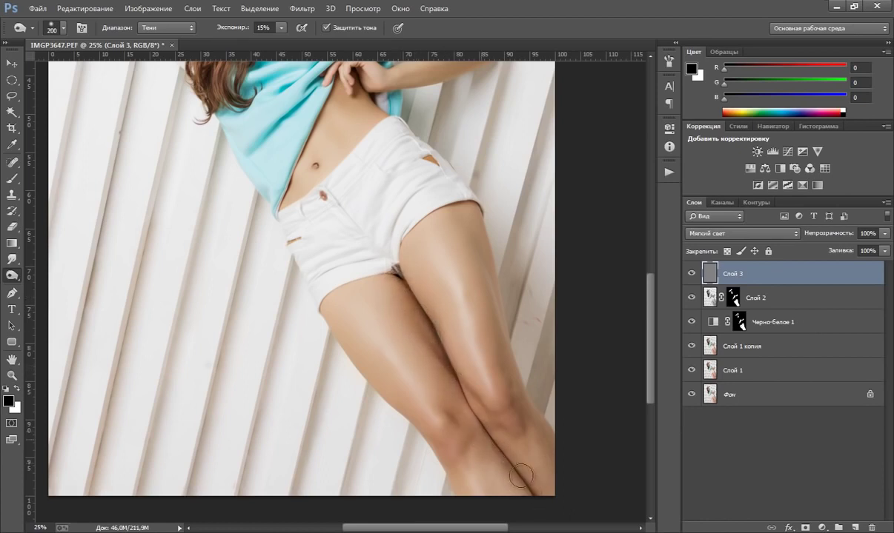
{"action": "key", "text": "bracketleft"}
{"action": "key", "text": "bracketright"}
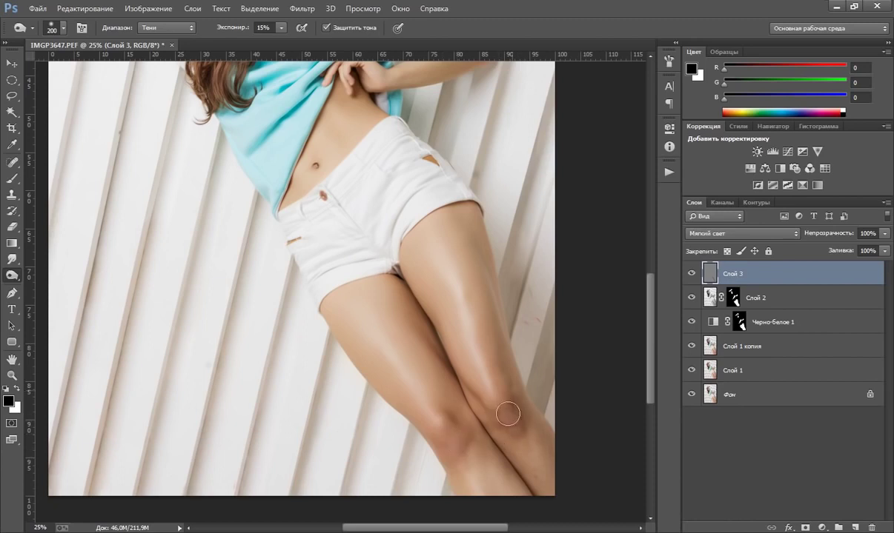
{"action": "key", "text": "bracketright"}
{"action": "left_click_drag", "start_coordinate": [502, 369], "coordinate": [528, 419]}
{"action": "key", "text": "bracketleft"}
{"action": "key", "text": "bracketleft"}
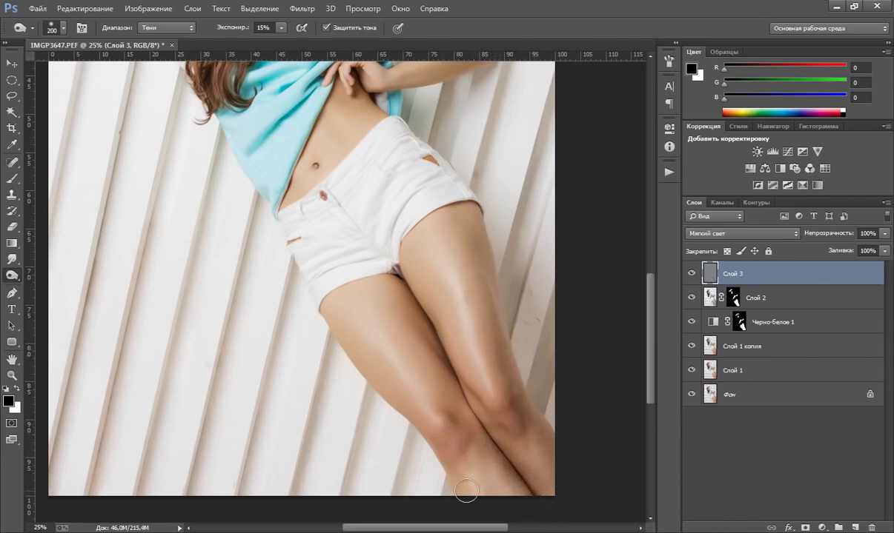
{"action": "key", "text": "bracketright"}
{"action": "key", "text": "bracketright"}
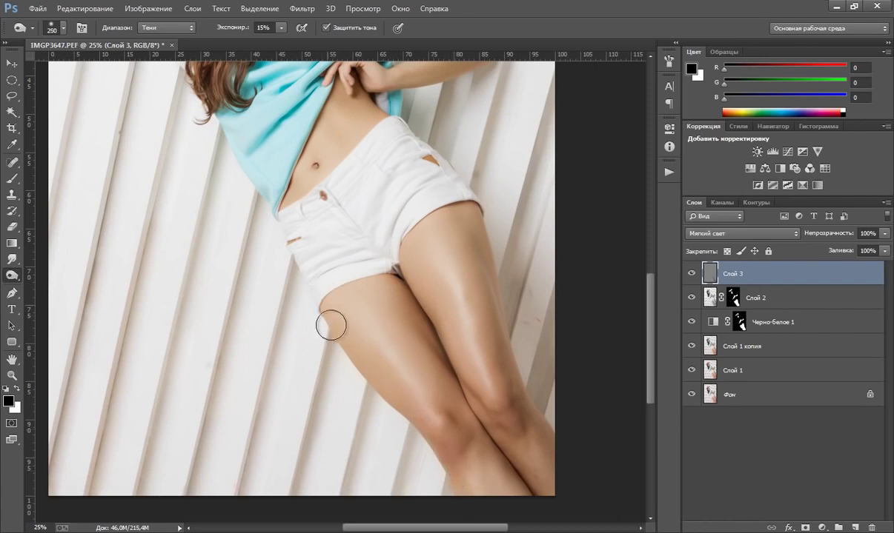
{"action": "left_click_drag", "start_coordinate": [333, 320], "coordinate": [340, 315]}
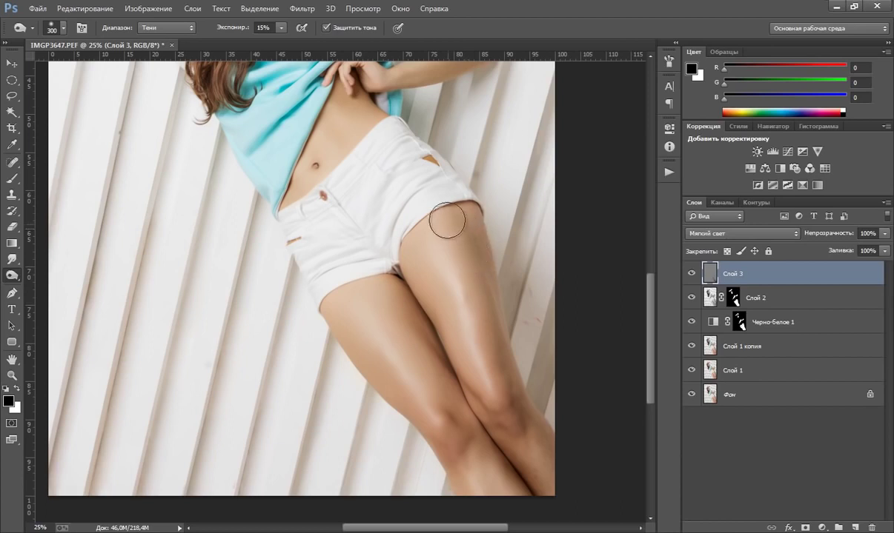
{"action": "mouse_move", "coordinate": [449, 282]}
{"action": "left_mouse_down"}
{"action": "mouse_move", "coordinate": [443, 316]}
{"action": "mouse_move", "coordinate": [415, 244]}
{"action": "left_mouse_up"}
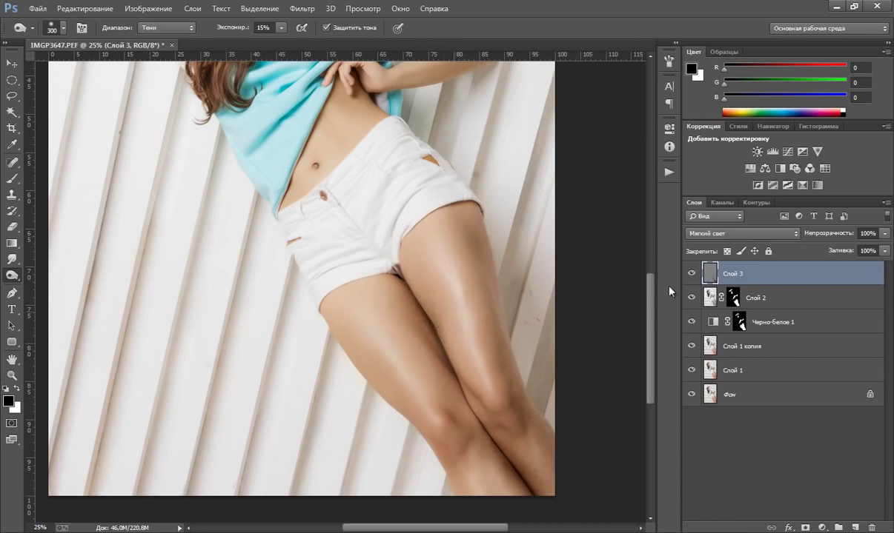
Step: Compare Слой 3 off and on, then deepen the shading under the shorts
{"action": "left_click", "coordinate": [692, 275]}
{"action": "left_click", "coordinate": [692, 275]}
{"action": "left_click", "coordinate": [692, 275]}
{"action": "key", "text": "bracketleft"}
{"action": "key", "text": "bracketleft"}
{"action": "left_click_drag", "start_coordinate": [387, 281], "coordinate": [380, 286]}
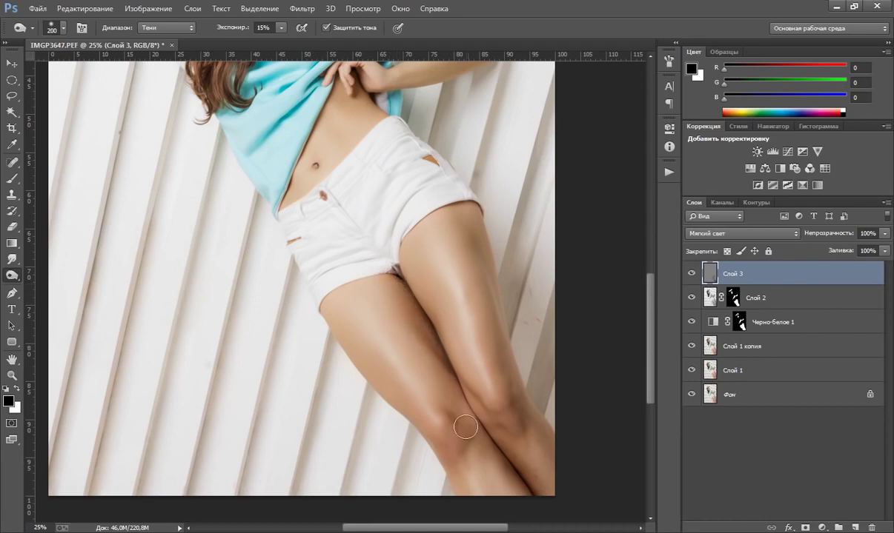
{"action": "key", "text": "bracketleft"}
{"action": "mouse_move", "coordinate": [320, 106]}
{"action": "left_mouse_down"}
{"action": "mouse_move", "coordinate": [377, 271]}
{"action": "mouse_move", "coordinate": [408, 326]}
{"action": "left_mouse_up"}
{"action": "key", "text": "bracketleft"}
{"action": "key", "text": "bracketleft"}
{"action": "key", "text": "bracketright"}
{"action": "key", "text": "bracketright"}
{"action": "key", "text": "bracketright"}
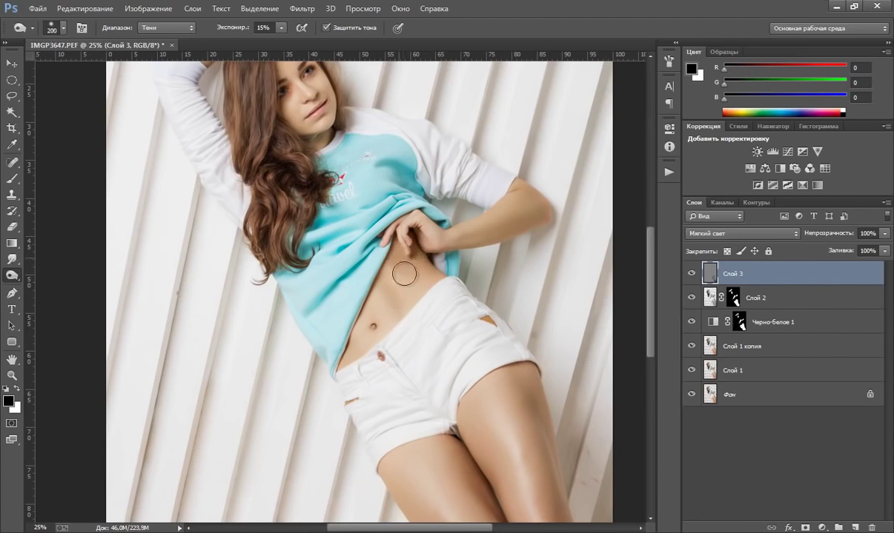
{"action": "key", "text": "bracketleft"}
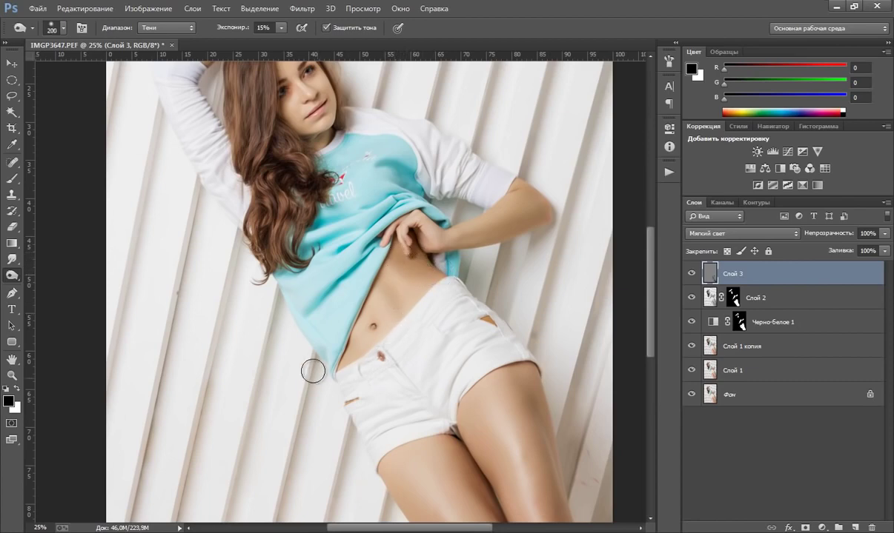
{"action": "key", "text": "bracketleft"}
{"action": "key", "text": "bracketleft"}
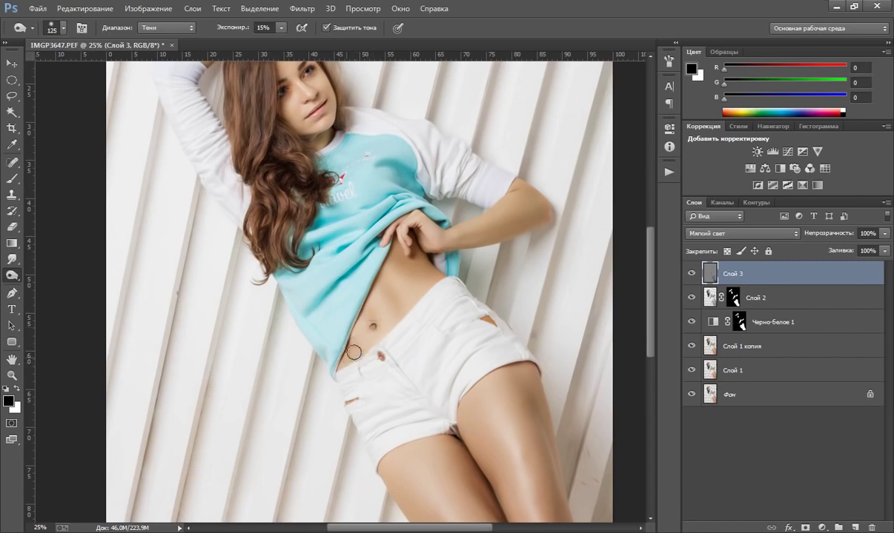
Step: Frame the raised arm and hand, resizing the burn brush for the elbow and hand
{"action": "left_click_drag", "start_coordinate": [425, 251], "coordinate": [431, 330]}
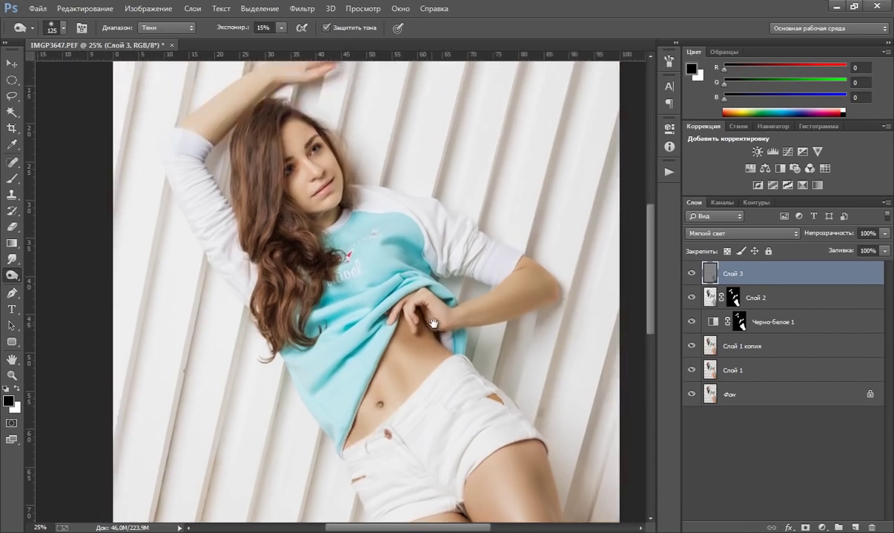
{"action": "key", "text": "bracketright"}
{"action": "key", "text": "bracketright"}
{"action": "key", "text": "bracketleft"}
{"action": "key", "text": "bracketleft"}
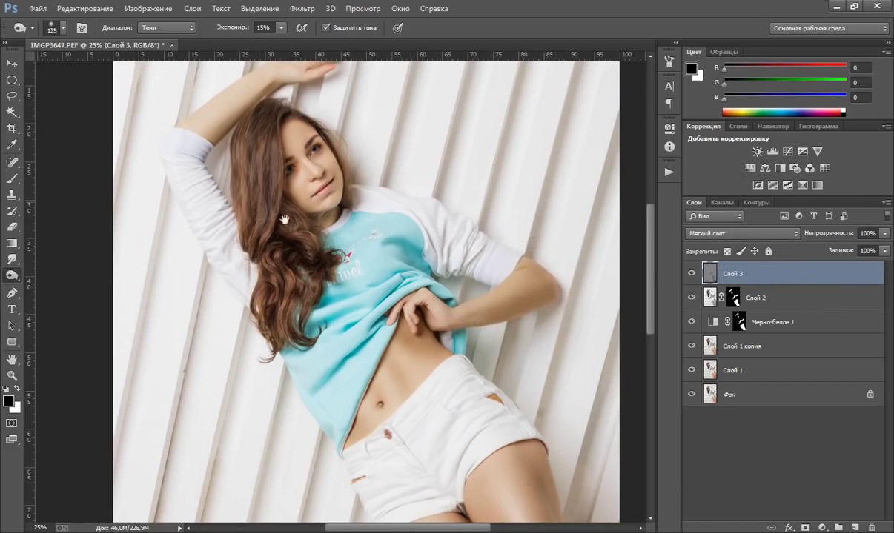
{"action": "left_click_drag", "start_coordinate": [284, 220], "coordinate": [304, 296]}
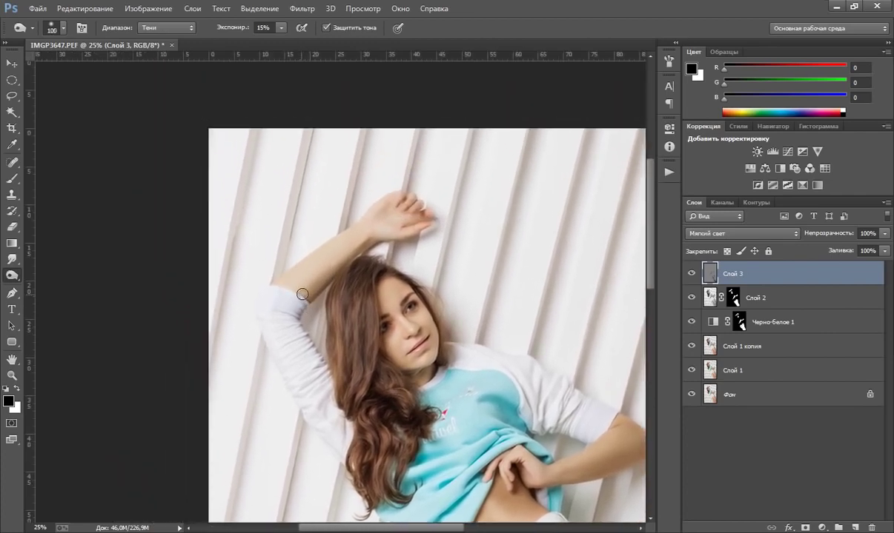
{"action": "key", "text": "bracketright"}
{"action": "key", "text": "bracketright"}
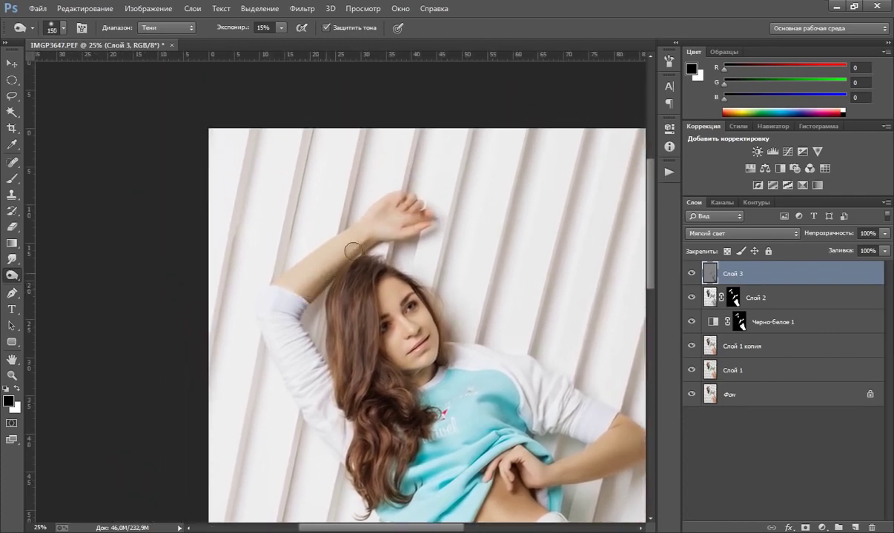
{"action": "key", "text": "bracketleft"}
{"action": "key", "text": "bracketleft"}
{"action": "key", "text": "bracketleft"}
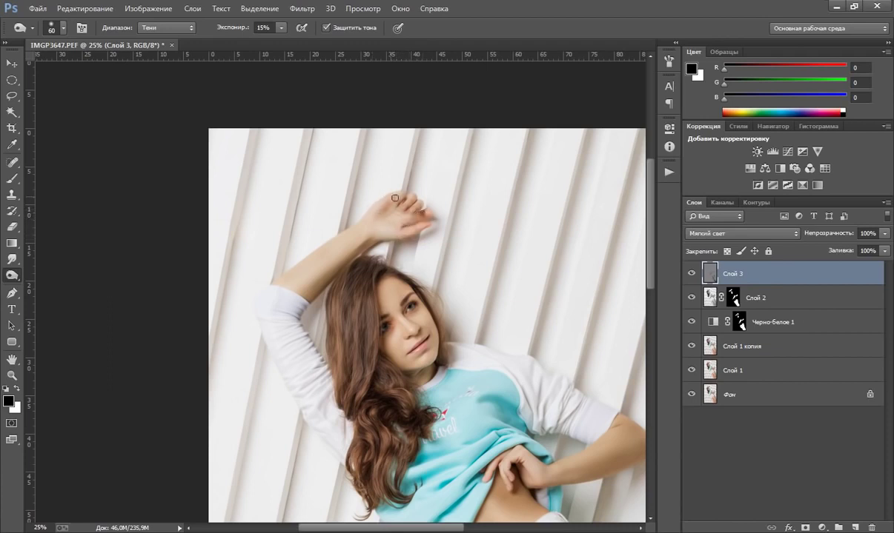
{"action": "left_click_drag", "start_coordinate": [401, 273], "coordinate": [361, 195]}
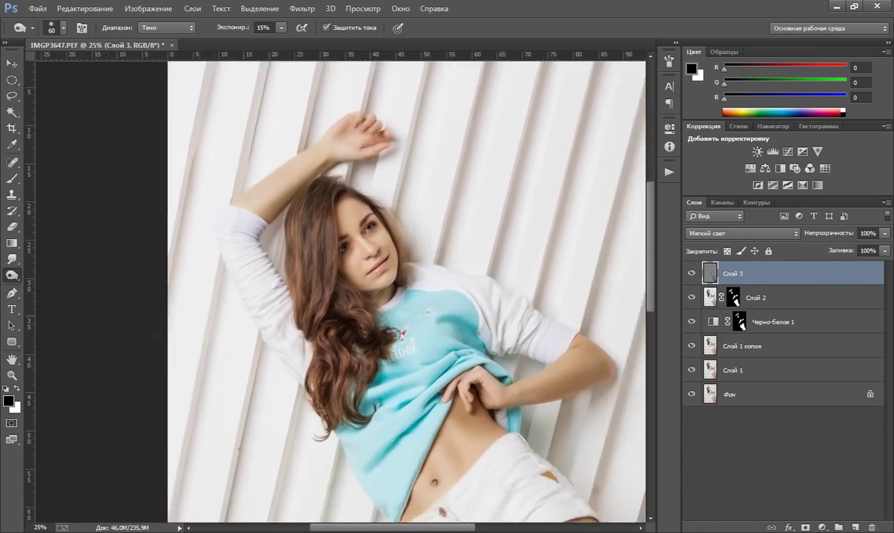
Step: At 50% zoom, burn the nose, jaw edge and shadow under the chin on Слой 3, resizing the brush
{"action": "left_click", "coordinate": [11, 376]}
{"action": "left_click", "coordinate": [368, 232]}
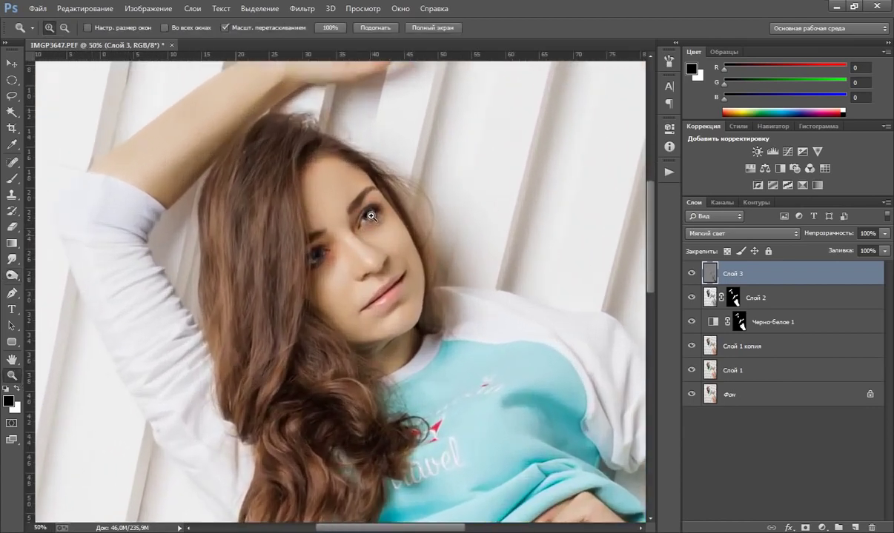
{"action": "left_click_drag", "start_coordinate": [369, 200], "coordinate": [350, 298]}
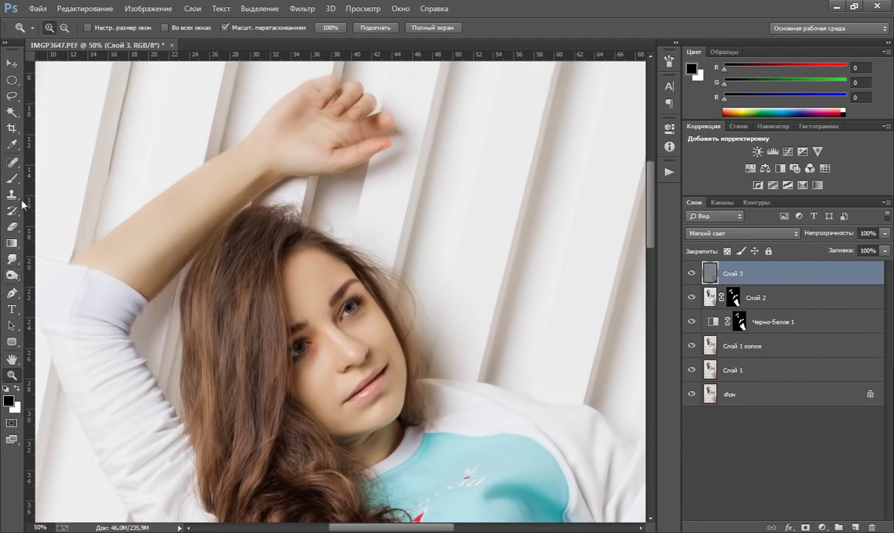
{"action": "left_click", "coordinate": [12, 275]}
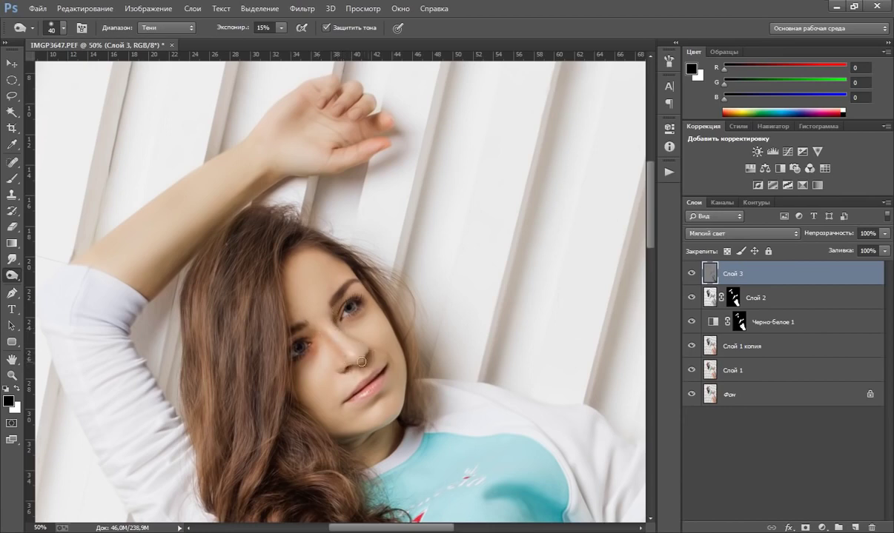
{"action": "key", "text": "bracketright"}
{"action": "left_click_drag", "start_coordinate": [365, 369], "coordinate": [386, 375]}
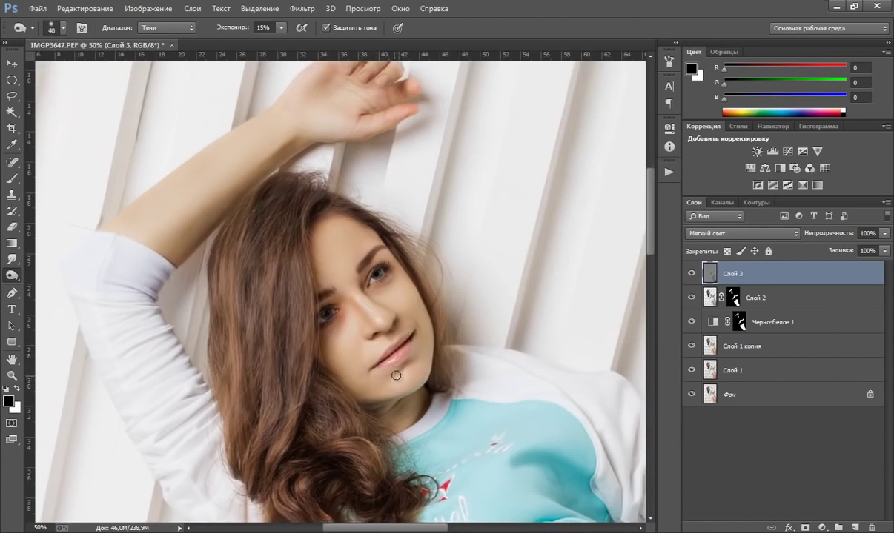
{"action": "key", "text": "bracketright"}
{"action": "key", "text": "bracketright"}
{"action": "key", "text": "bracketright"}
{"action": "left_click_drag", "start_coordinate": [392, 284], "coordinate": [403, 329]}
{"action": "left_click_drag", "start_coordinate": [420, 385], "coordinate": [356, 392]}
{"action": "key", "text": "bracketright"}
{"action": "key", "text": "bracketright"}
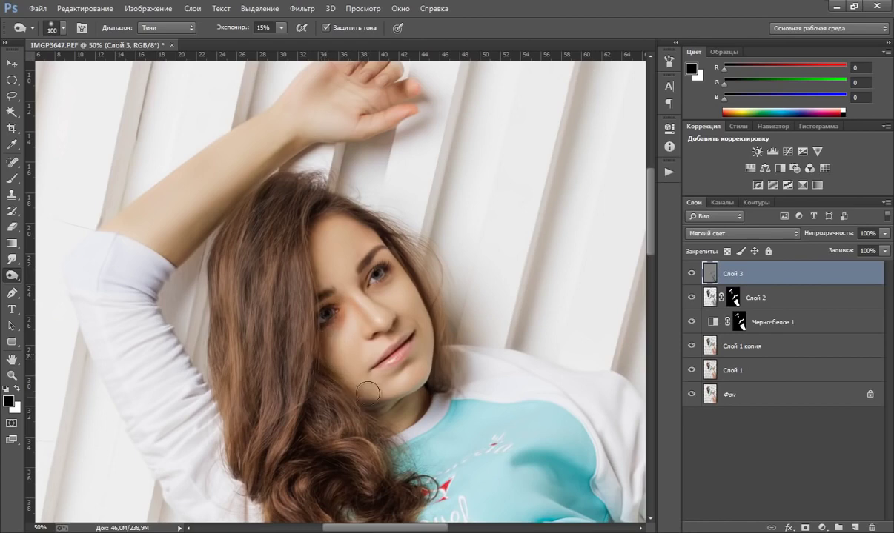
{"action": "key", "text": "bracketleft"}
{"action": "key", "text": "bracketleft"}
{"action": "key", "text": "bracketleft"}
{"action": "key", "text": "bracketleft"}
{"action": "key", "text": "bracketleft"}
{"action": "key", "text": "bracketleft"}
Step: Fit the whole photo on screen and toggle Слой 3 off and on to compare the legs
{"action": "key", "text": "z"}
{"action": "right_click", "coordinate": [308, 260]}
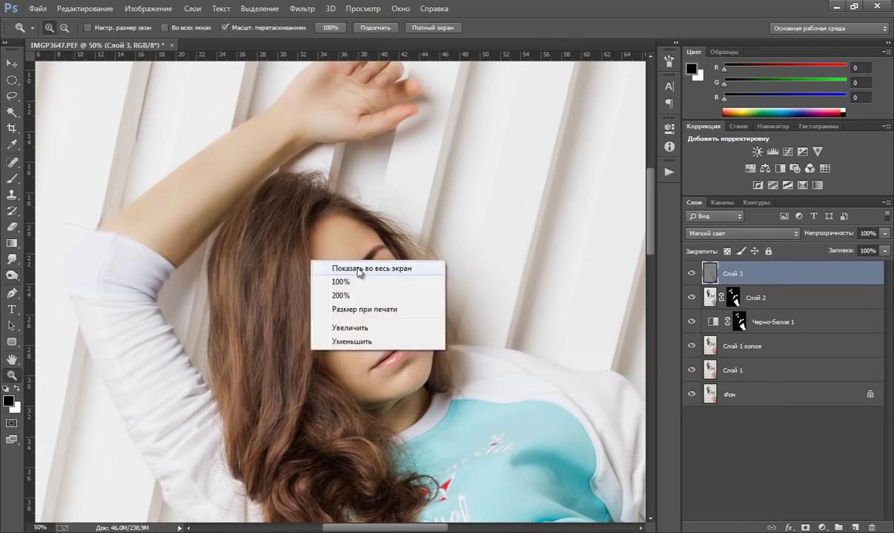
{"action": "left_click", "coordinate": [337, 261]}
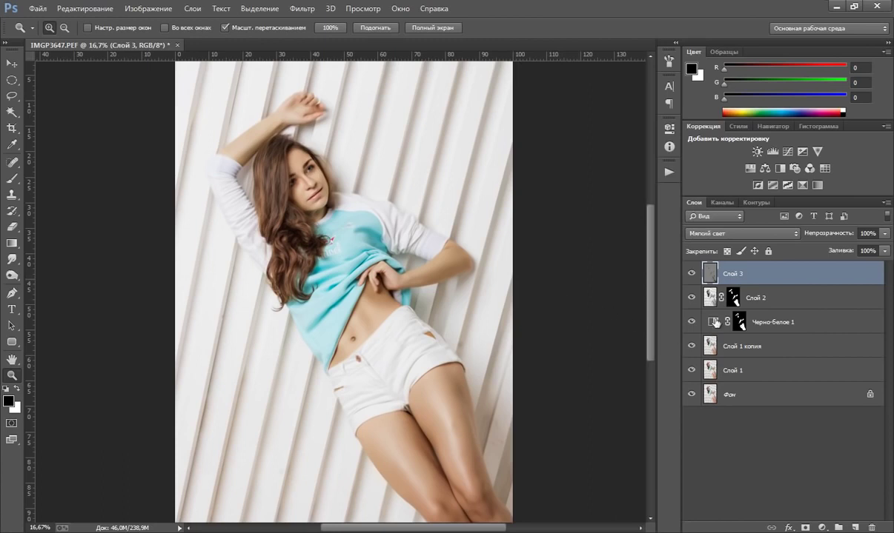
{"action": "left_click", "coordinate": [691, 274]}
{"action": "left_click", "coordinate": [692, 274]}
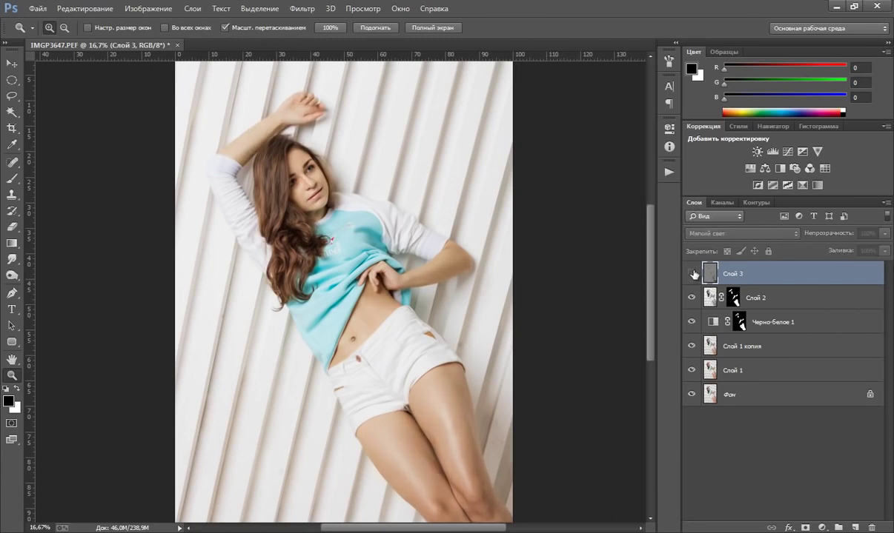
{"action": "left_click", "coordinate": [692, 274]}
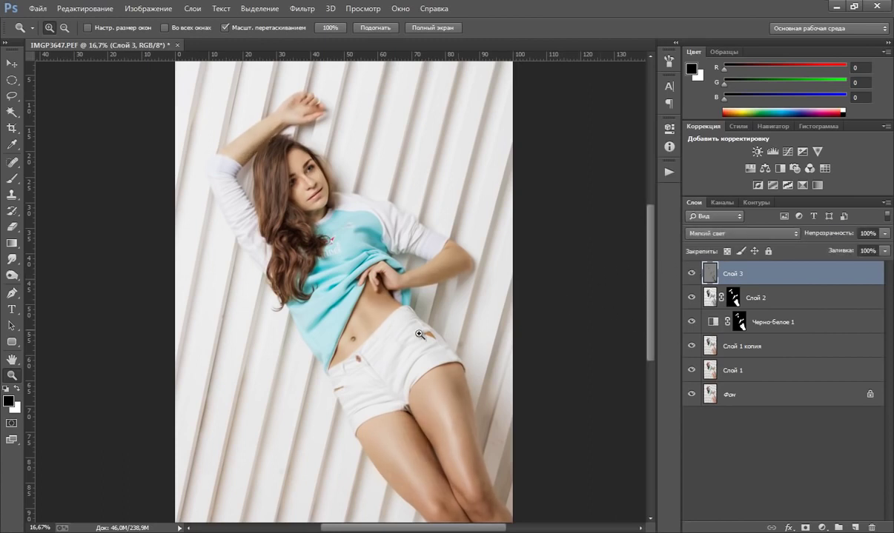
Step: Reselect the Dodge tool (Highlights, 35% exposure) and adjust its brush size
{"action": "left_click", "coordinate": [11, 273]}
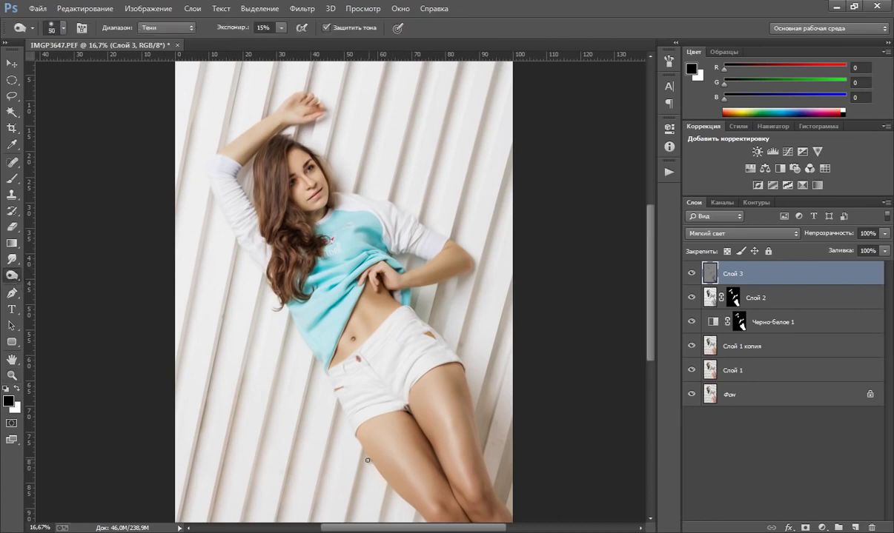
{"action": "key", "text": "bracketright"}
{"action": "key", "text": "bracketright"}
{"action": "key", "text": "bracketright"}
{"action": "key", "text": "bracketright"}
{"action": "key", "text": "bracketleft"}
{"action": "key", "text": "bracketright"}
{"action": "key", "text": "bracketright"}
Step: Switch to the Dodge tool on Highlights at 15% exposure, sizing the brush for the thigh
{"action": "right_click", "coordinate": [11, 278]}
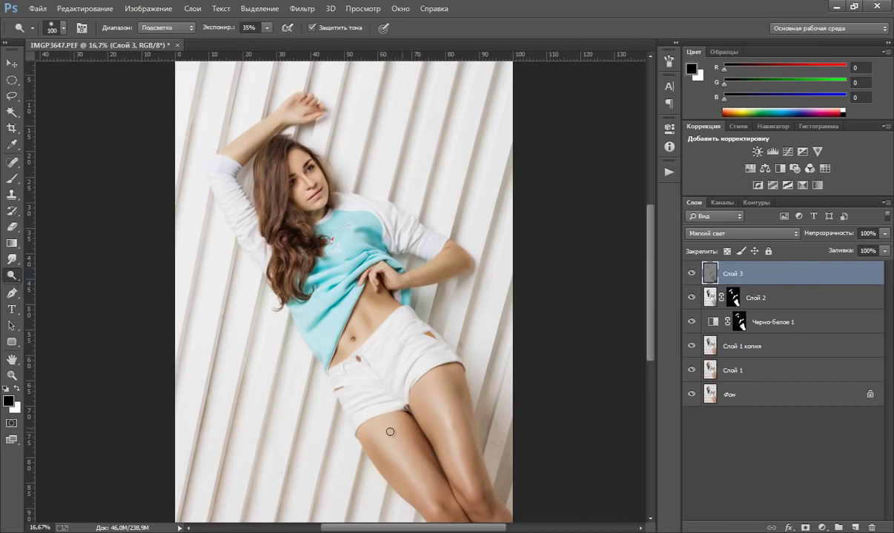
{"action": "key", "text": "bracketright"}
{"action": "key", "text": "bracketright"}
{"action": "key", "text": "bracketright"}
{"action": "left_click", "coordinate": [265, 29]}
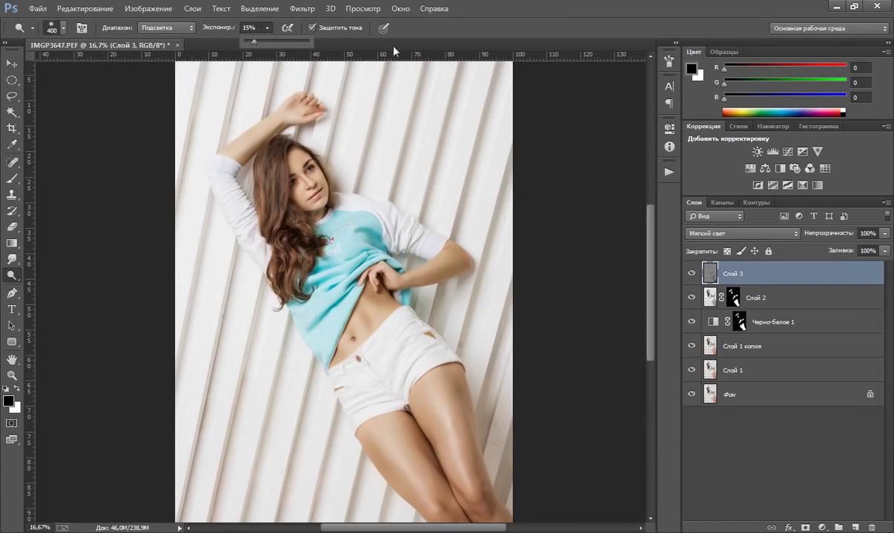
{"action": "left_click", "coordinate": [502, 33]}
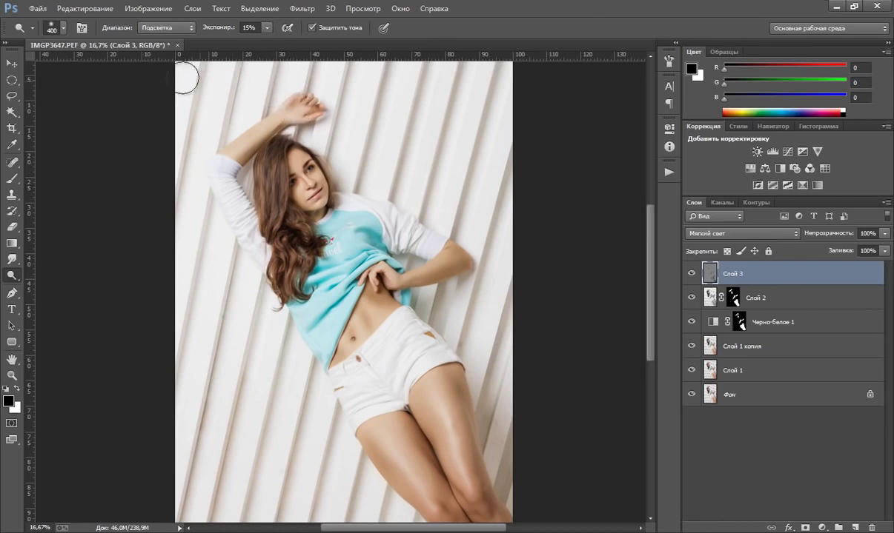
{"action": "key", "text": "bracketleft"}
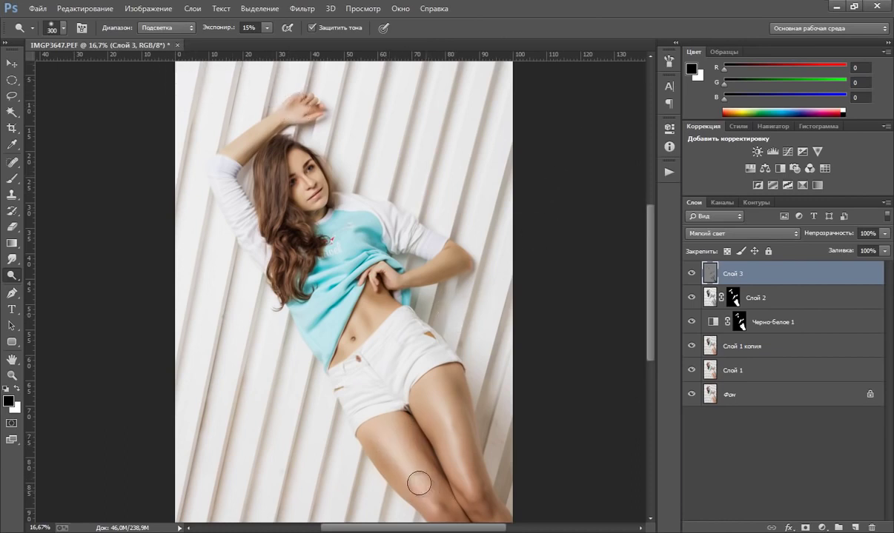
{"action": "key", "text": "bracketleft"}
Step: Lighten the highlights on the thighs, belly and arm, resizing the brush as you go
{"action": "mouse_move", "coordinate": [451, 521]}
{"action": "left_mouse_down"}
{"action": "mouse_move", "coordinate": [443, 402]}
{"action": "mouse_move", "coordinate": [468, 482]}
{"action": "mouse_move", "coordinate": [448, 425]}
{"action": "mouse_move", "coordinate": [461, 468]}
{"action": "left_mouse_up"}
{"action": "key", "text": "bracketleft"}
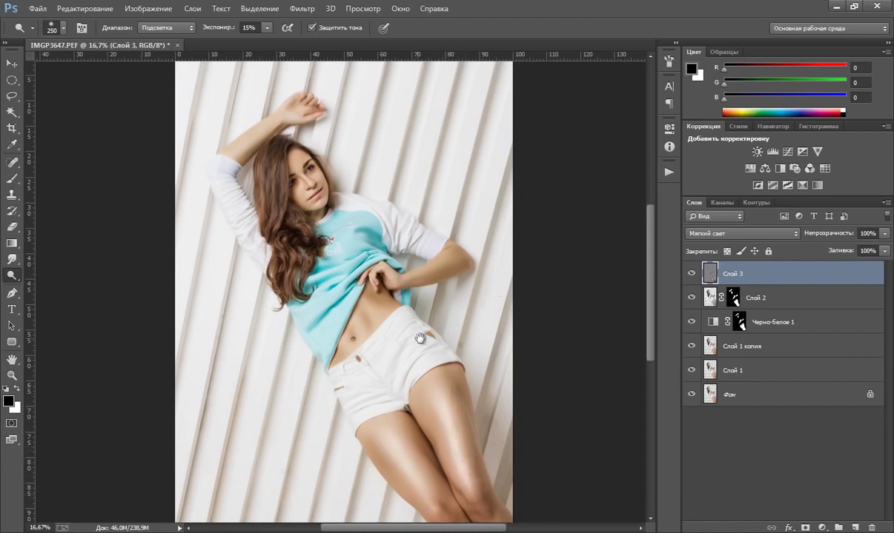
{"action": "mouse_move", "coordinate": [438, 522]}
{"action": "left_mouse_down"}
{"action": "mouse_move", "coordinate": [376, 388]}
{"action": "mouse_move", "coordinate": [411, 435]}
{"action": "left_mouse_up"}
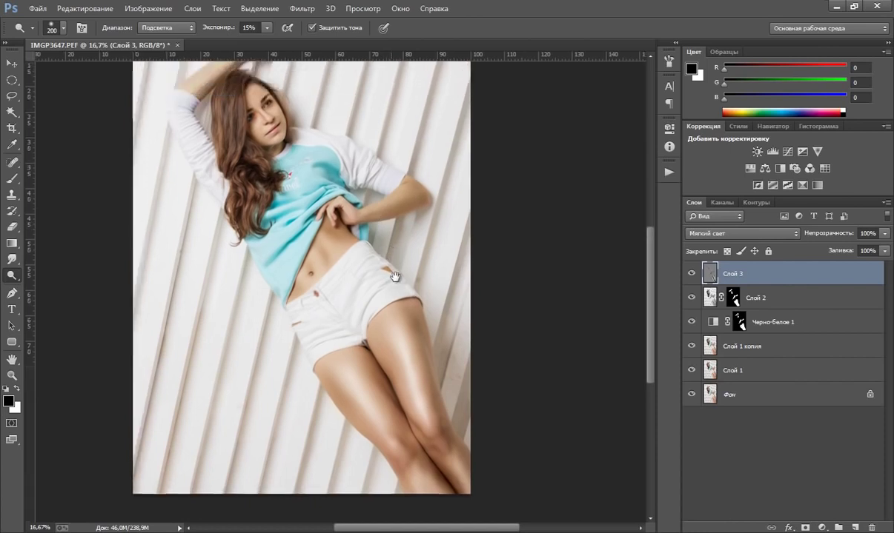
{"action": "scroll", "coordinate": [348, 222], "scroll_direction": "up", "scroll_amount": 5}
{"action": "key", "text": "bracketleft"}
{"action": "key", "text": "bracketleft"}
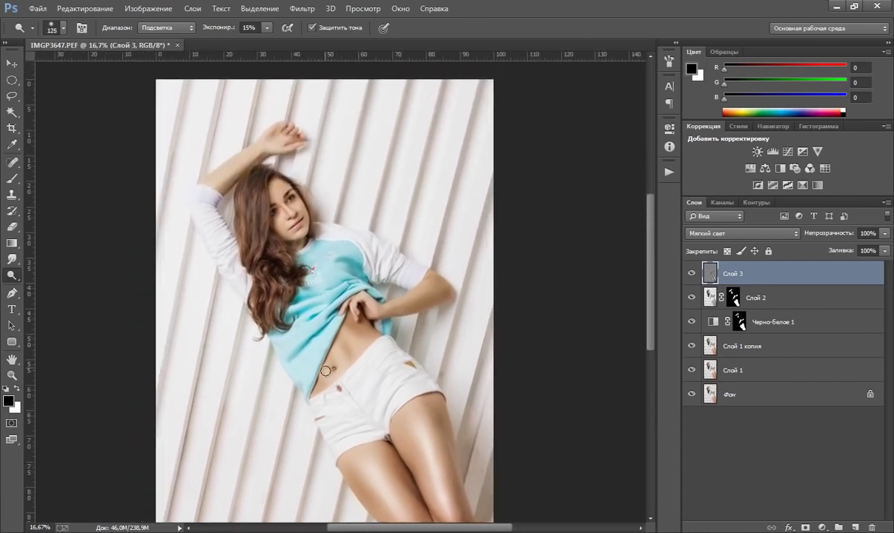
{"action": "key", "text": "bracketright"}
{"action": "key", "text": "bracketright"}
{"action": "left_click_drag", "start_coordinate": [423, 264], "coordinate": [429, 295]}
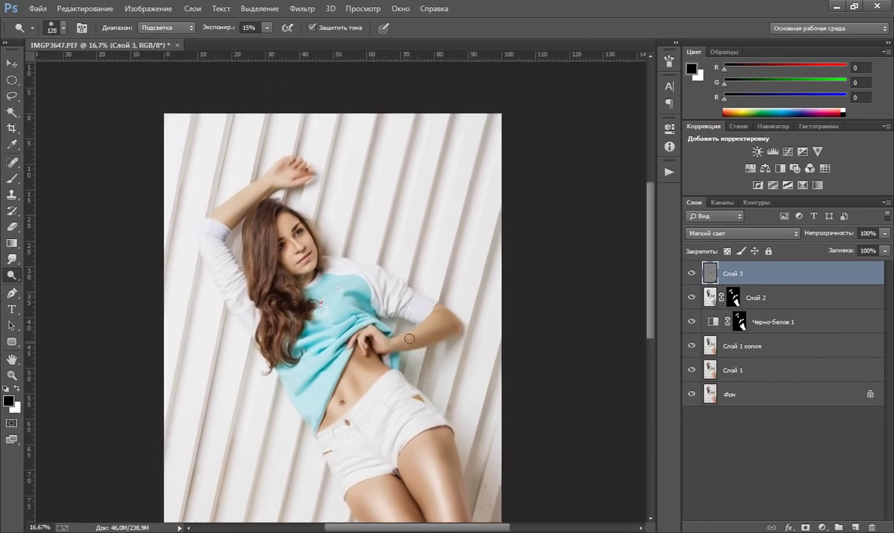
{"action": "key", "text": "bracketright"}
{"action": "key", "text": "bracketright"}
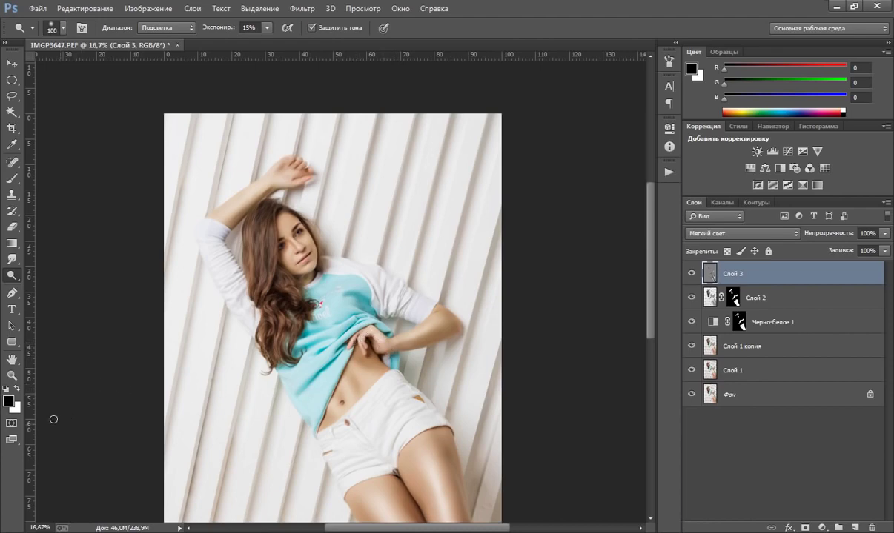
{"action": "left_click", "coordinate": [13, 376]}
Step: Zoom in and dodge the forehead and face highlights, shrinking the brush for the eye area
{"action": "left_click", "coordinate": [297, 242]}
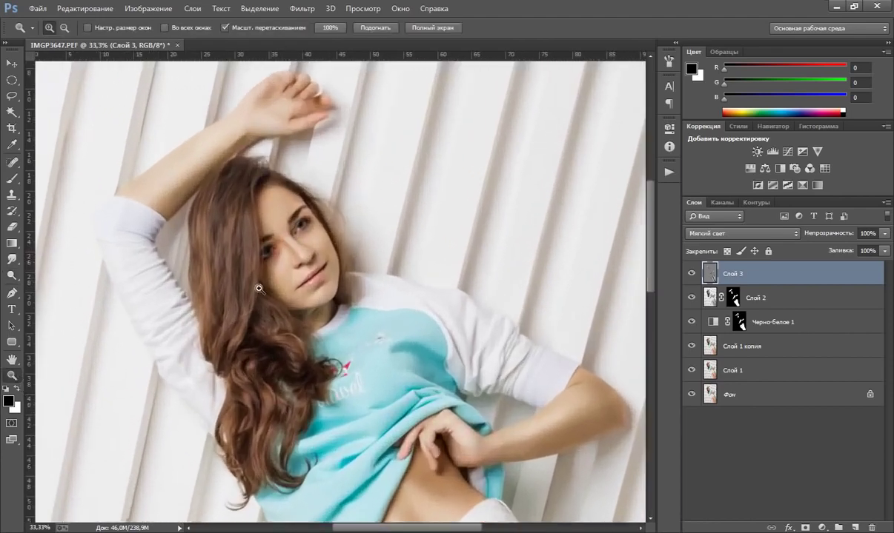
{"action": "left_click", "coordinate": [12, 275]}
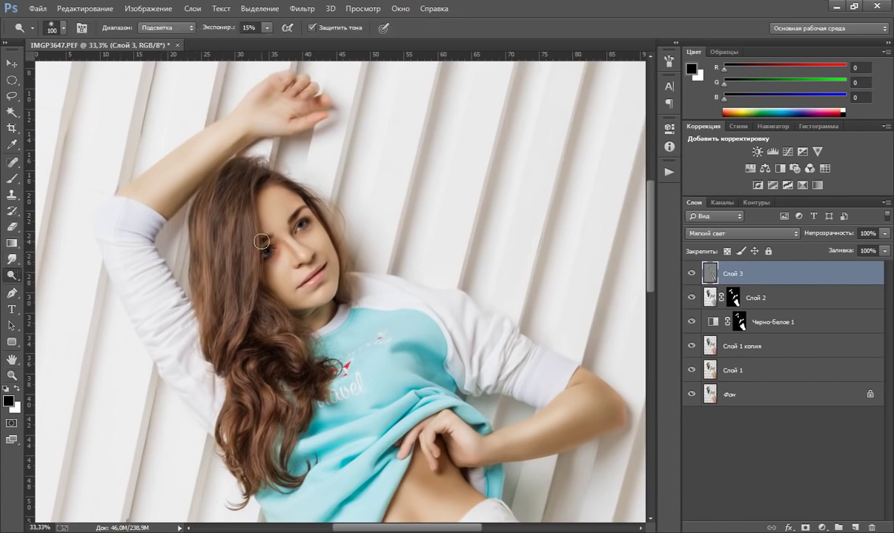
{"action": "key", "text": "bracketright"}
{"action": "key", "text": "bracketright"}
{"action": "left_click_drag", "start_coordinate": [271, 215], "coordinate": [273, 202]}
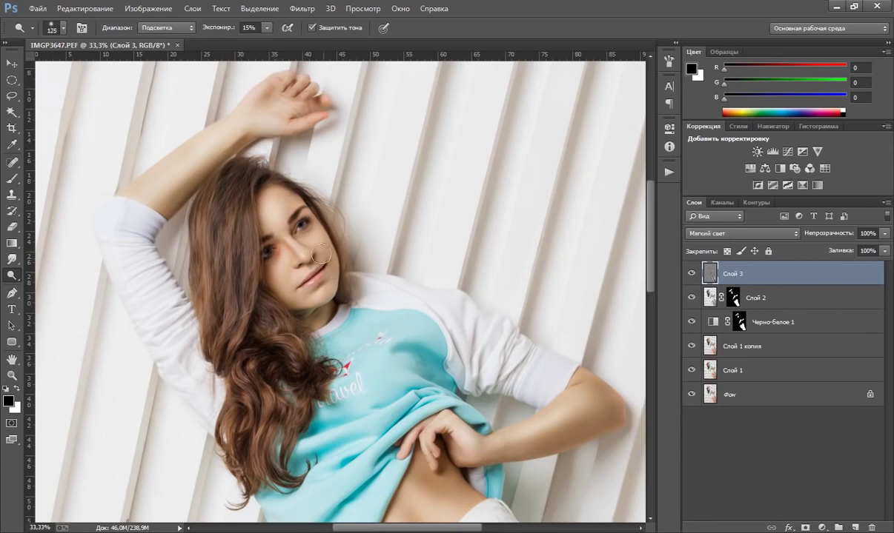
{"action": "key", "text": "bracketleft"}
{"action": "key", "text": "bracketleft"}
{"action": "key", "text": "bracketleft"}
{"action": "key", "text": "bracketleft"}
{"action": "key", "text": "bracketleft"}
{"action": "key", "text": "bracketleft"}
Step: Lighten the highlights along the raised arm with brush sizes 150 then 125, ending at 100
{"action": "key", "text": "bracketright"}
{"action": "key", "text": "bracketright"}
{"action": "key", "text": "bracketright"}
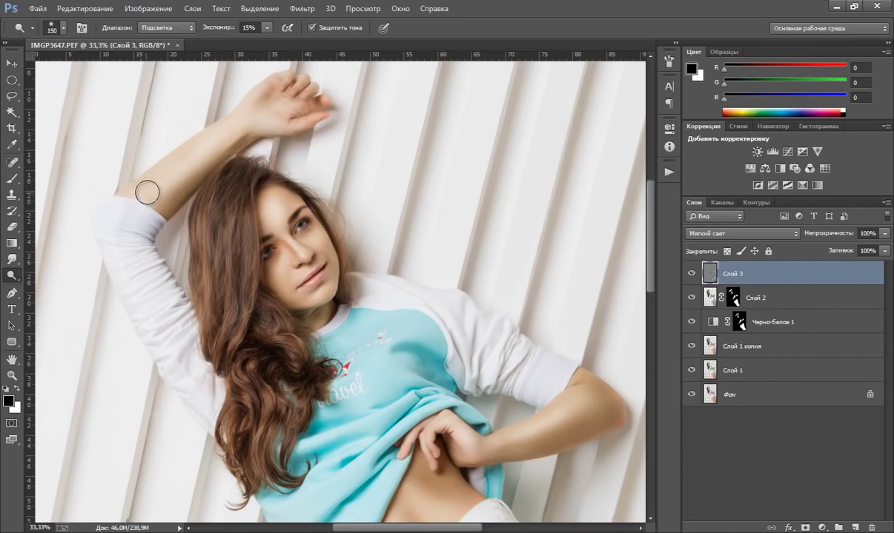
{"action": "left_click_drag", "start_coordinate": [150, 189], "coordinate": [263, 108]}
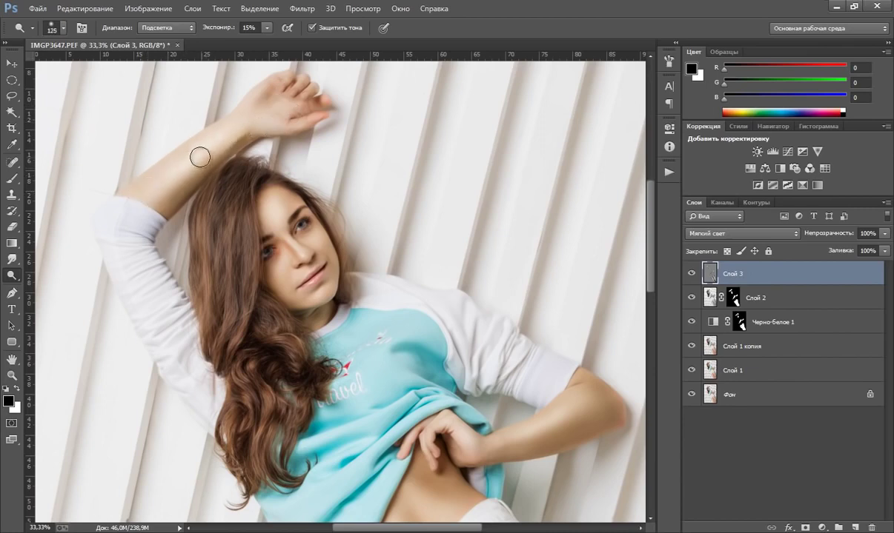
{"action": "key", "text": "bracketleft"}
{"action": "left_click_drag", "start_coordinate": [165, 174], "coordinate": [138, 193]}
{"action": "key", "text": "bracketleft"}
{"action": "key", "text": "bracketleft"}
{"action": "key", "text": "bracketleft"}
{"action": "key", "text": "bracketleft"}
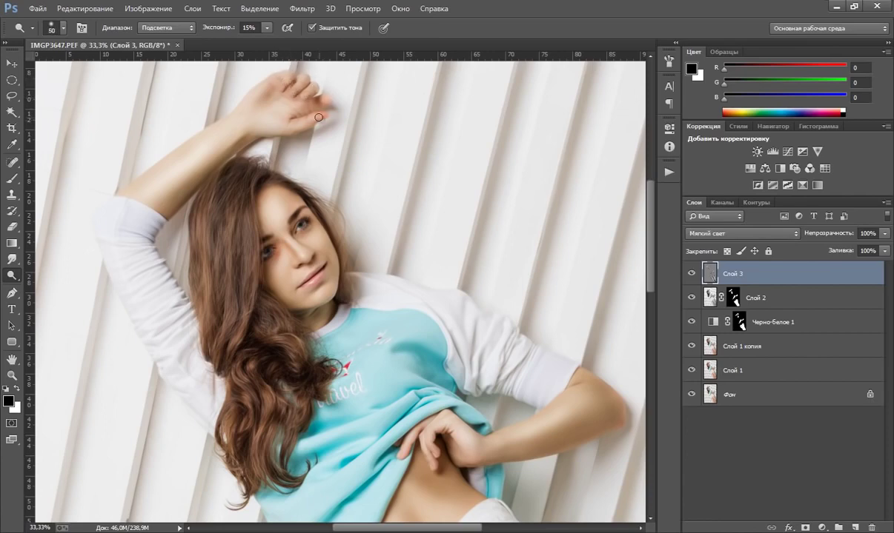
{"action": "scroll", "coordinate": [133, 222], "scroll_direction": "down", "scroll_amount": 5}
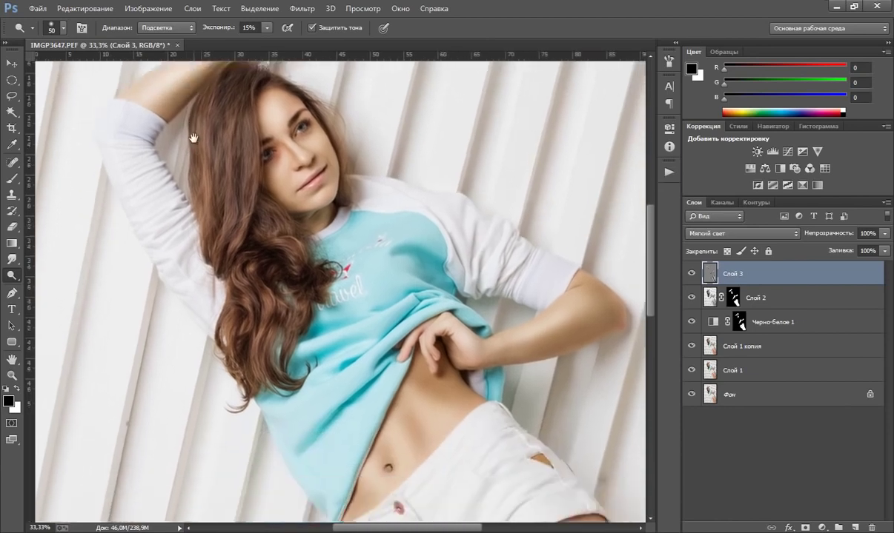
Step: Fit the whole portrait on screen, then zoom out one more step
{"action": "left_click", "coordinate": [12, 376]}
{"action": "right_click", "coordinate": [243, 232]}
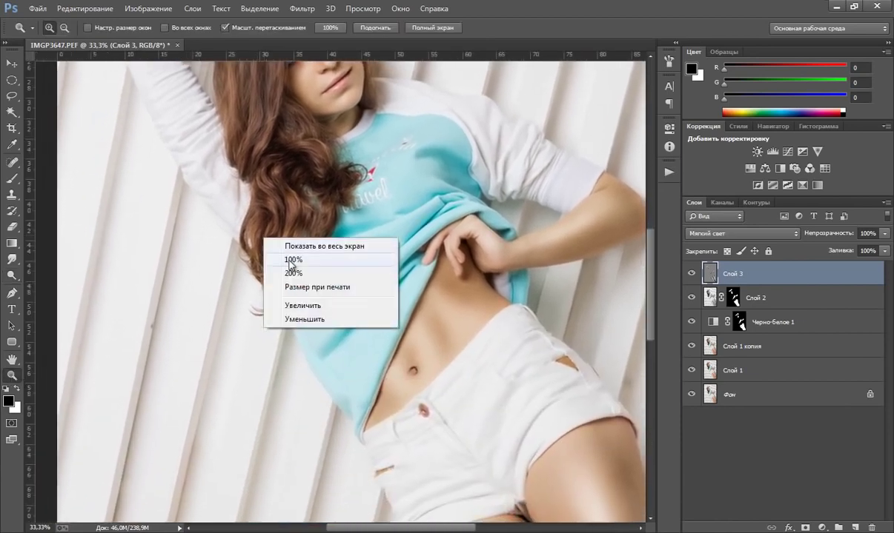
{"action": "left_click", "coordinate": [280, 249]}
{"action": "right_click", "coordinate": [282, 203]}
{"action": "left_click", "coordinate": [305, 285]}
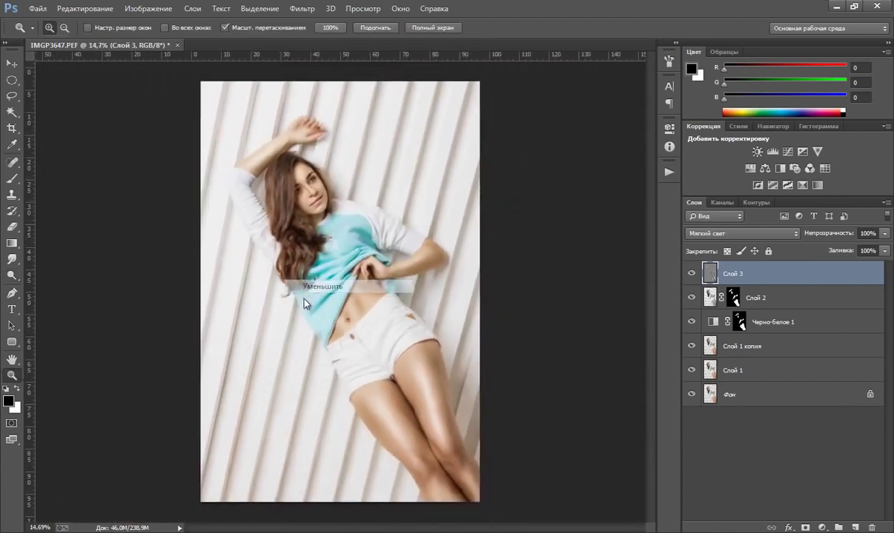
Step: Toggle Слой 3 off and on to compare, then zoom back into the portrait
{"action": "left_click", "coordinate": [691, 274]}
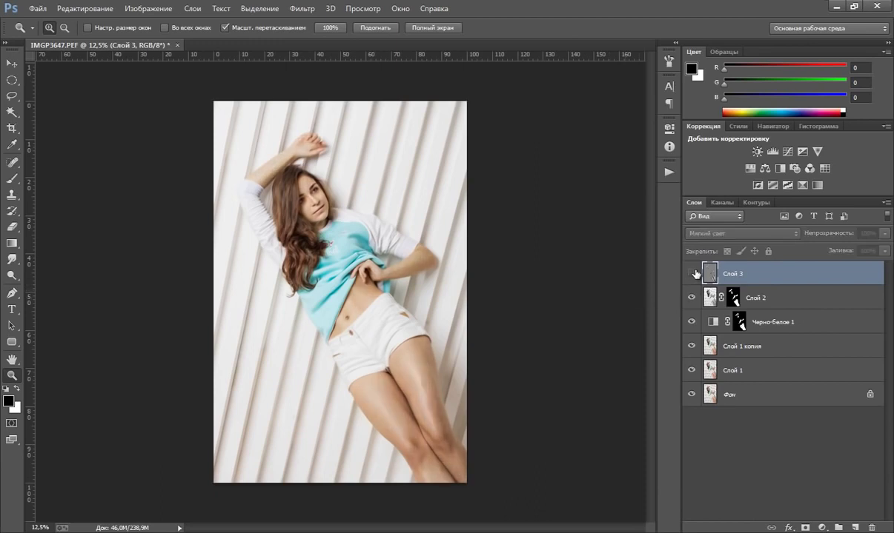
{"action": "left_click", "coordinate": [692, 275]}
{"action": "left_click", "coordinate": [693, 274]}
{"action": "left_click", "coordinate": [693, 274]}
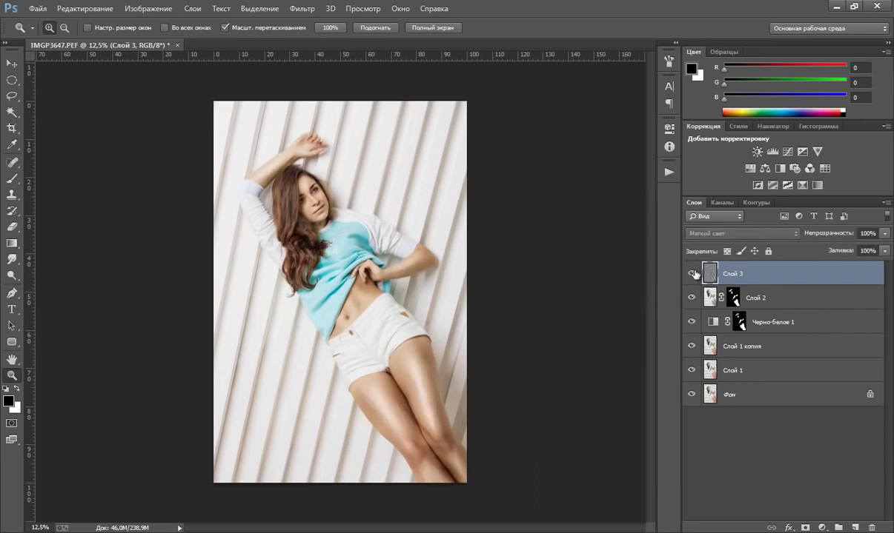
{"action": "left_click", "coordinate": [343, 262]}
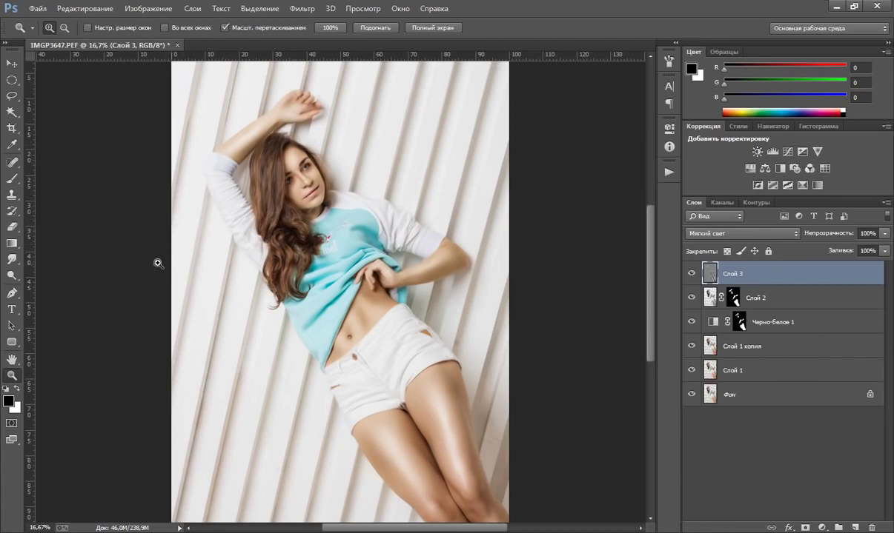
{"action": "left_click", "coordinate": [12, 275]}
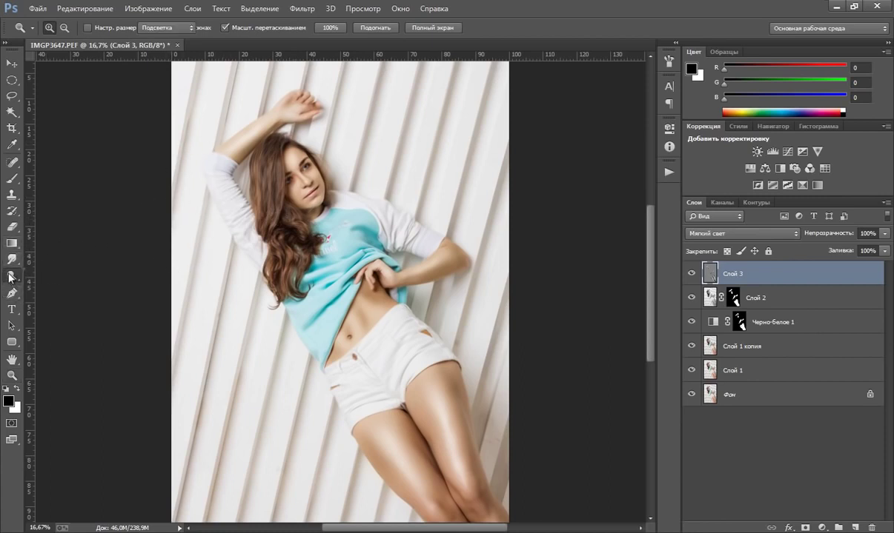
Step: Set the Burn tool to Shadows at 36% exposure and zoom in on the upper torso
{"action": "left_click", "coordinate": [74, 285]}
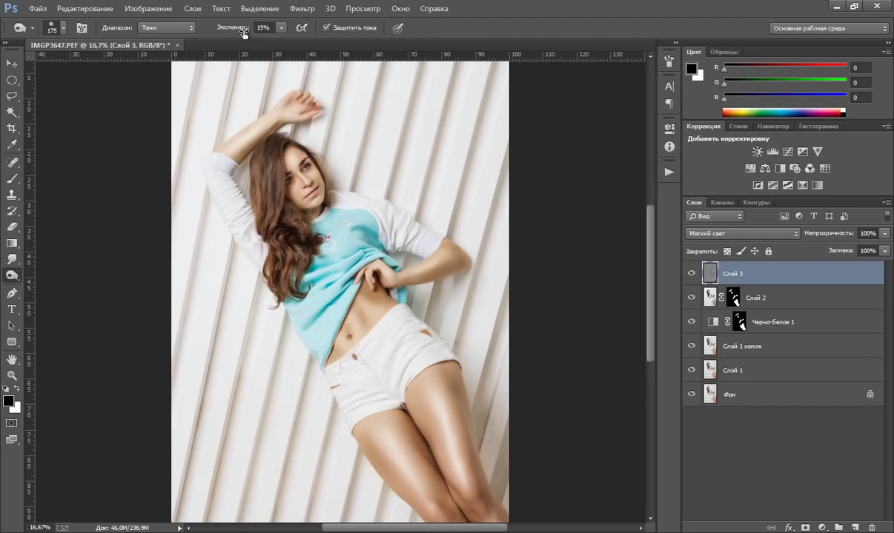
{"action": "left_click", "coordinate": [281, 27]}
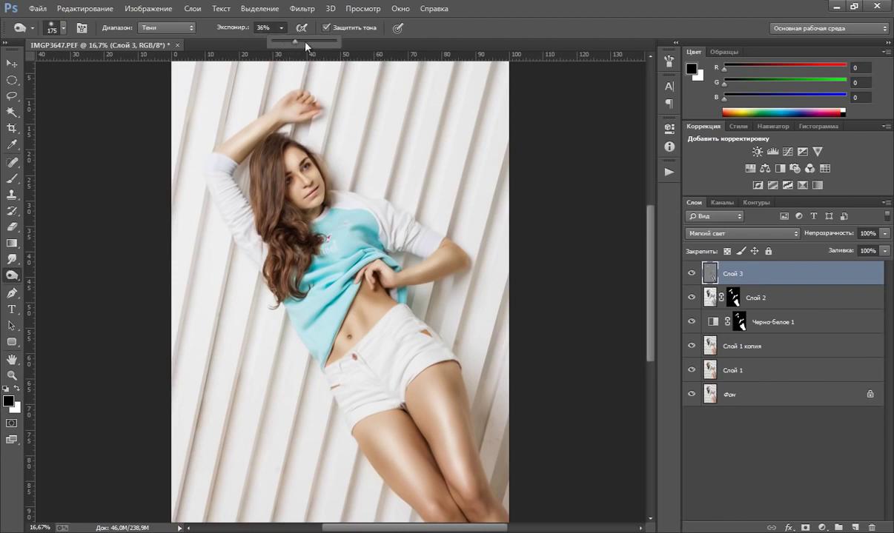
{"action": "left_click", "coordinate": [474, 25]}
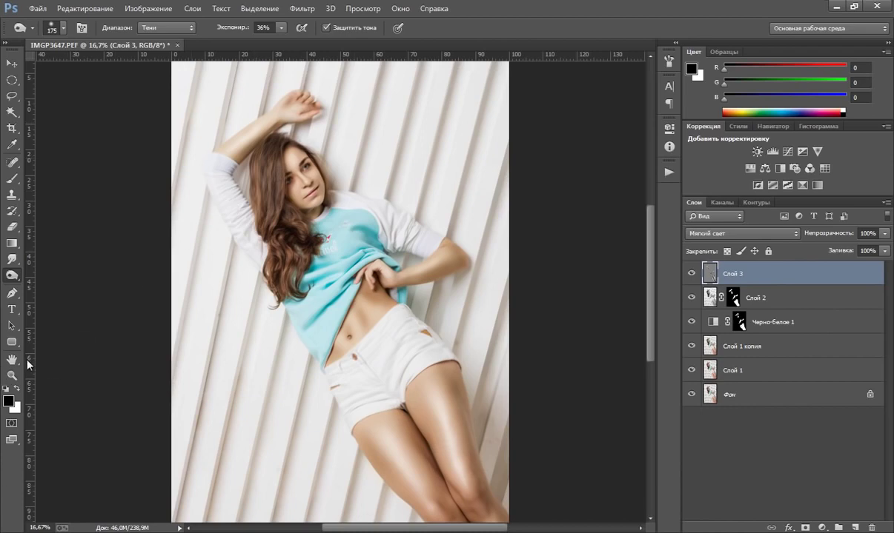
{"action": "left_click", "coordinate": [12, 376]}
{"action": "left_click", "coordinate": [320, 214]}
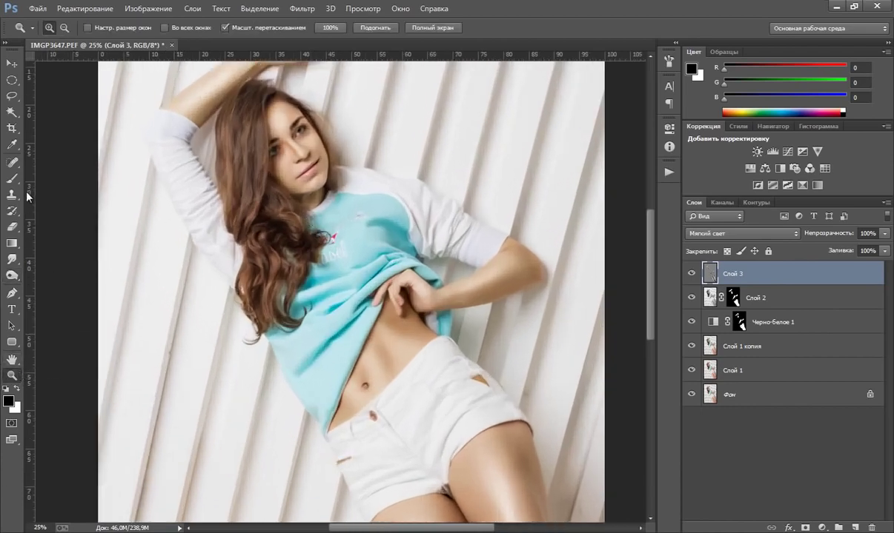
{"action": "left_click", "coordinate": [12, 274]}
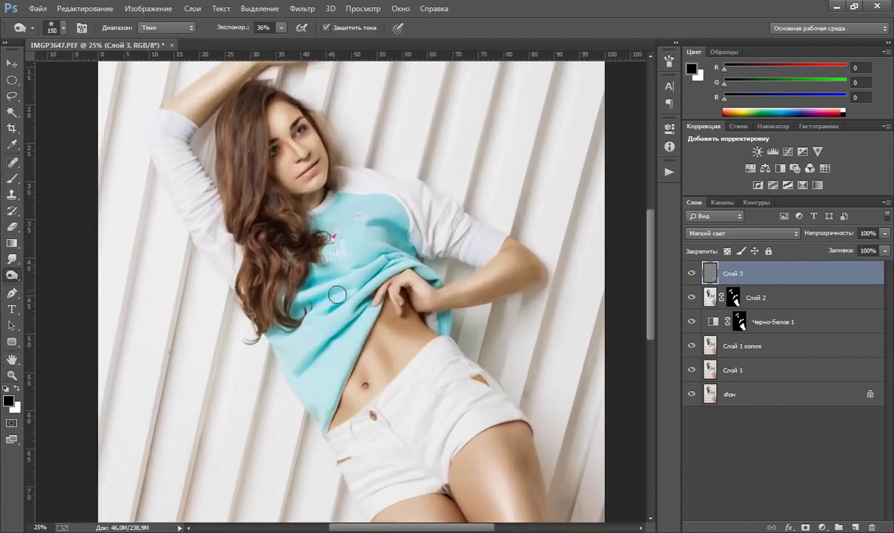
Step: Burn the shirt folds, torso and legs with brush sizes 70–100, undoing a leg stroke to compare
{"action": "key", "text": "bracketleft"}
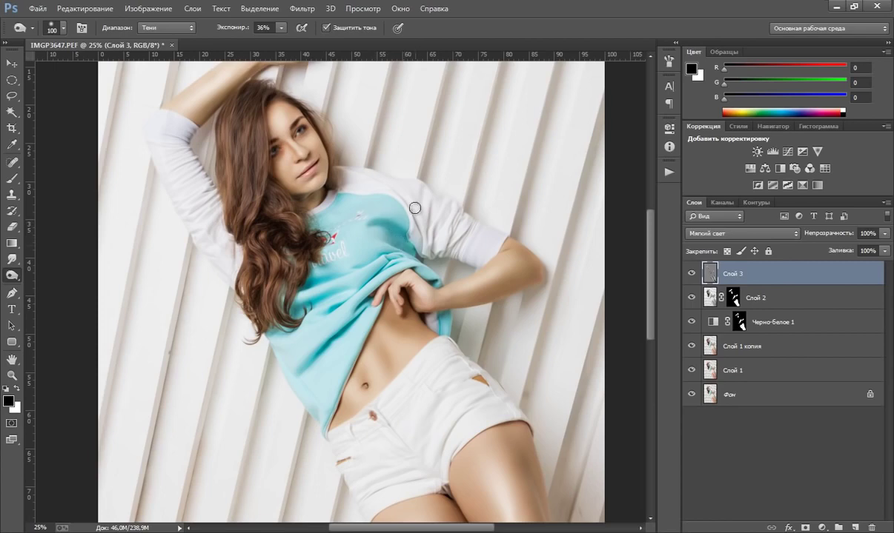
{"action": "key", "text": "bracketleft"}
{"action": "key", "text": "bracketleft"}
{"action": "key", "text": "bracketleft"}
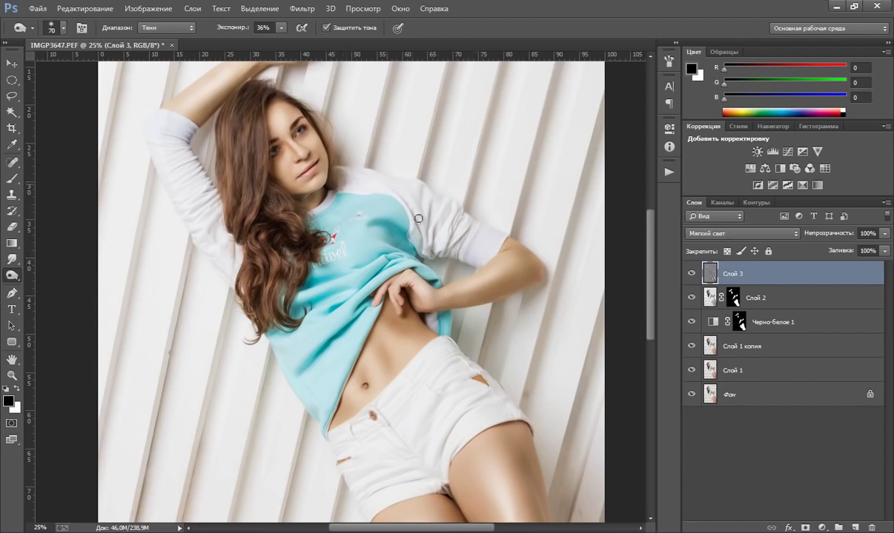
{"action": "key", "text": "bracketright"}
{"action": "key", "text": "bracketright"}
{"action": "key", "text": "bracketright"}
{"action": "key", "text": "bracketleft"}
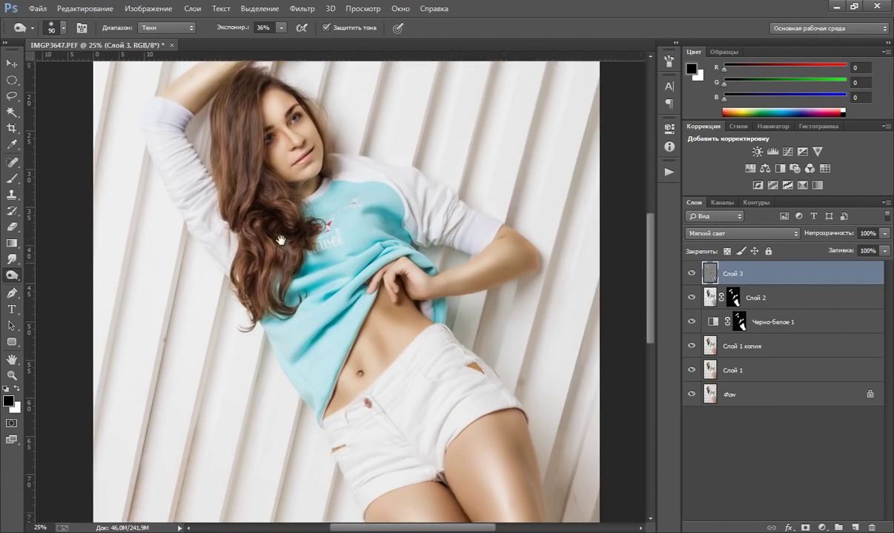
{"action": "scroll", "coordinate": [333, 297], "scroll_direction": "down", "scroll_amount": 3}
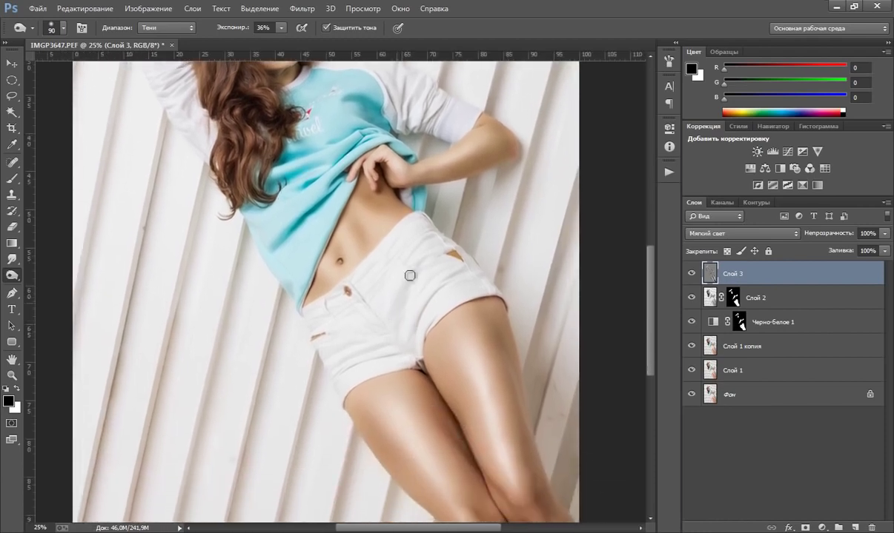
{"action": "scroll", "coordinate": [443, 289], "scroll_direction": "right", "scroll_amount": 1}
{"action": "key", "text": "bracketleft"}
{"action": "key", "text": "bracketleft"}
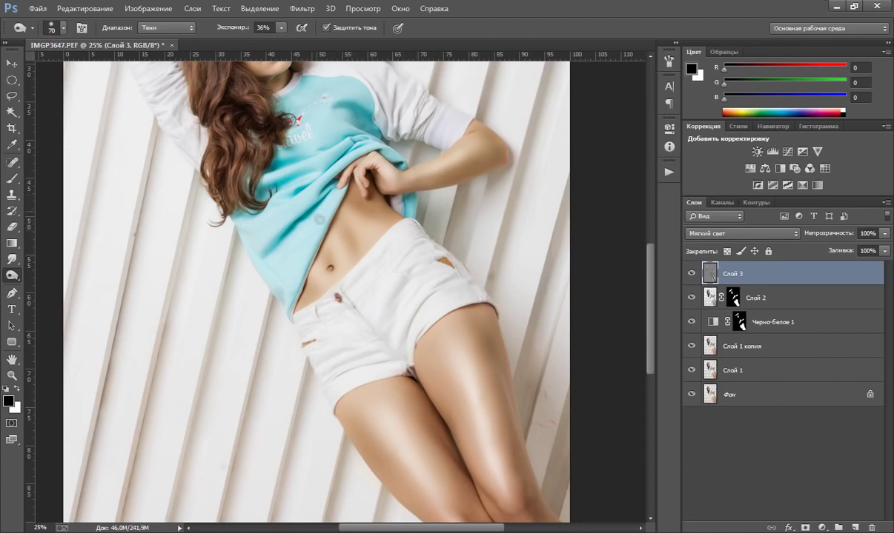
{"action": "key", "text": "ctrl+z"}
{"action": "key", "text": "ctrl+z"}
{"action": "key", "text": "ctrl+z"}
{"action": "key", "text": "ctrl+z"}
{"action": "left_click_drag", "start_coordinate": [218, 161], "coordinate": [232, 240]}
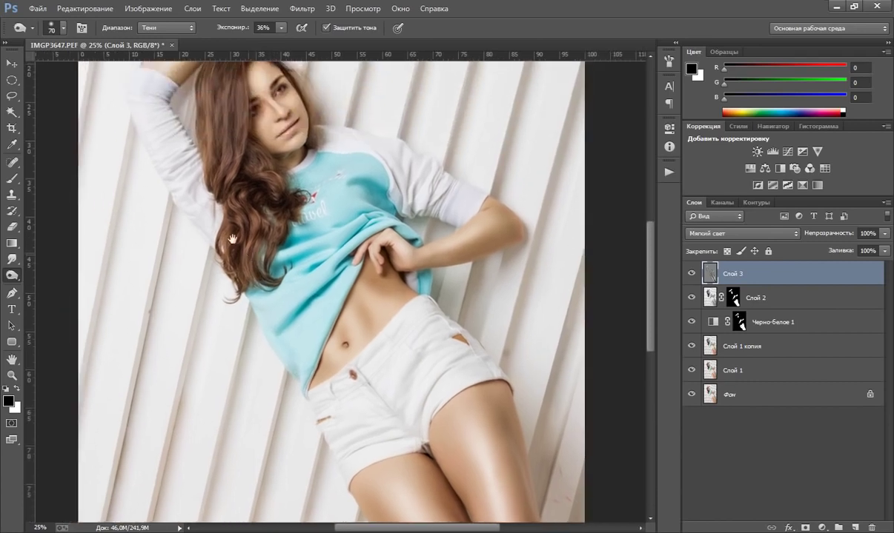
Step: Switch to the Dodge tool at 30% exposure with an 80-size brush
{"action": "right_click", "coordinate": [11, 274]}
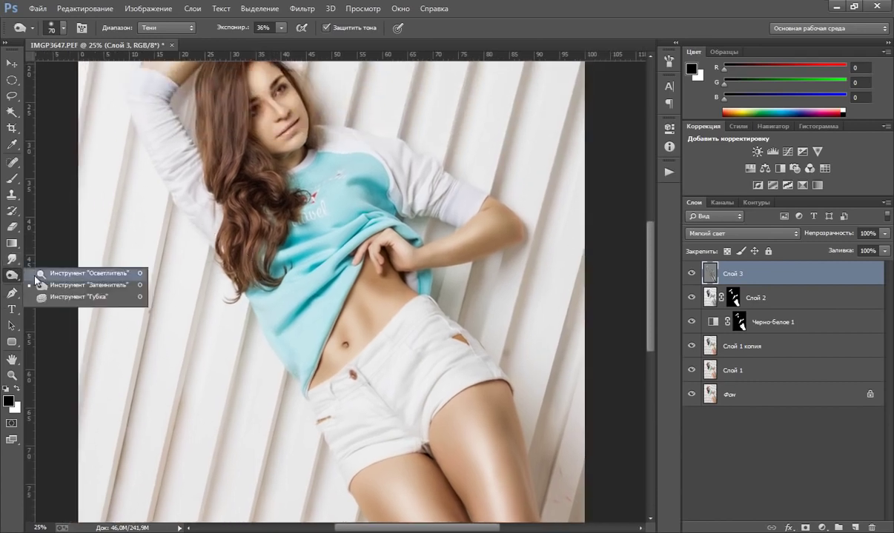
{"action": "left_click", "coordinate": [45, 274]}
{"action": "left_click", "coordinate": [266, 28]}
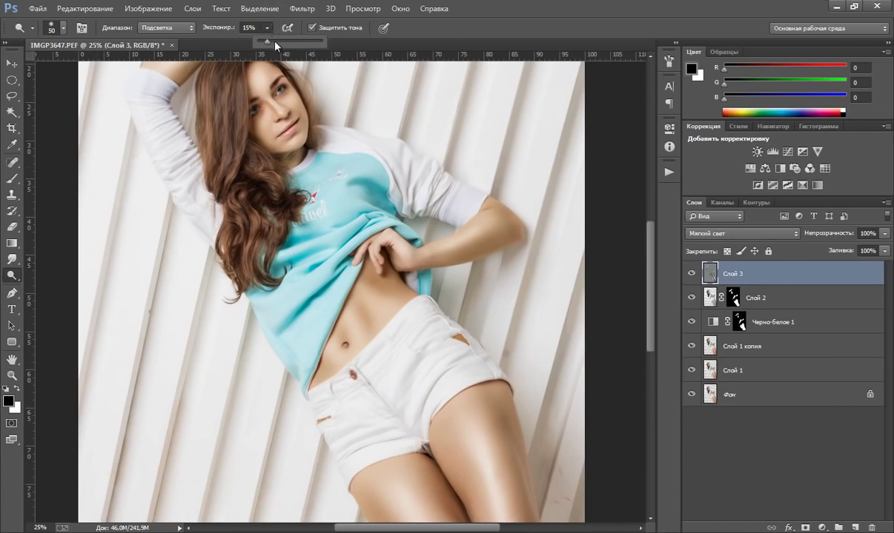
{"action": "left_click_drag", "start_coordinate": [278, 42], "coordinate": [276, 57]}
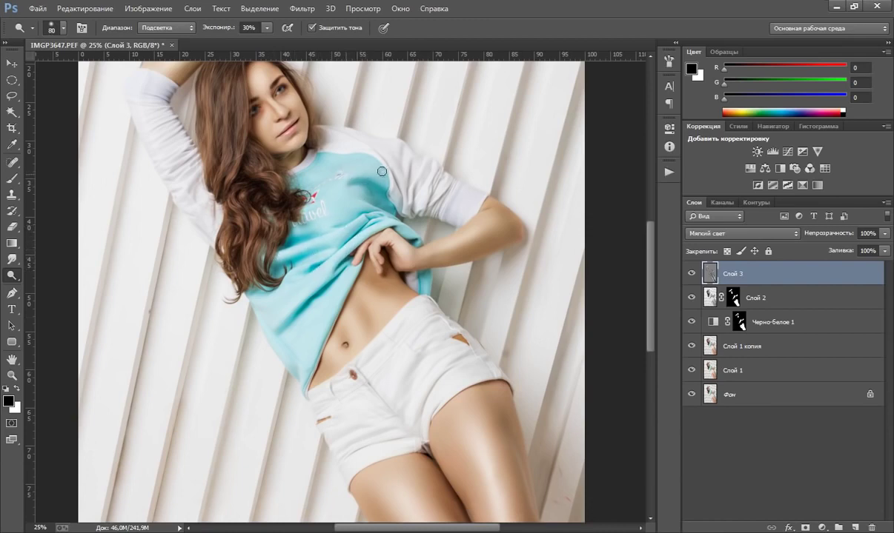
{"action": "key", "text": "bracketright"}
{"action": "key", "text": "bracketright"}
{"action": "key", "text": "bracketright"}
{"action": "key", "text": "bracketright"}
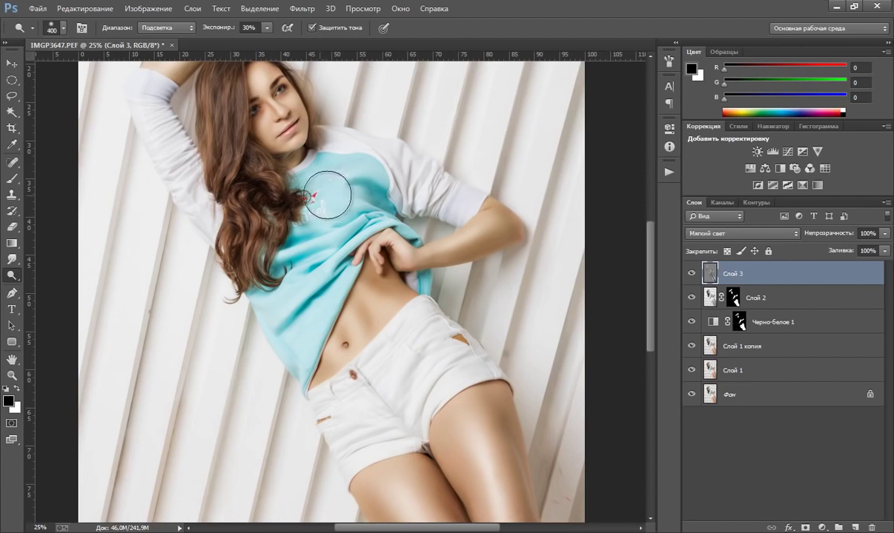
Step: Brighten highlights on the shirt, arms and shorts, panning around the figure with a smaller brush
{"action": "mouse_move", "coordinate": [354, 167]}
{"action": "left_mouse_down"}
{"action": "mouse_move", "coordinate": [411, 152]}
{"action": "mouse_move", "coordinate": [296, 237]}
{"action": "left_mouse_up"}
{"action": "key", "text": "ctrl+r"}
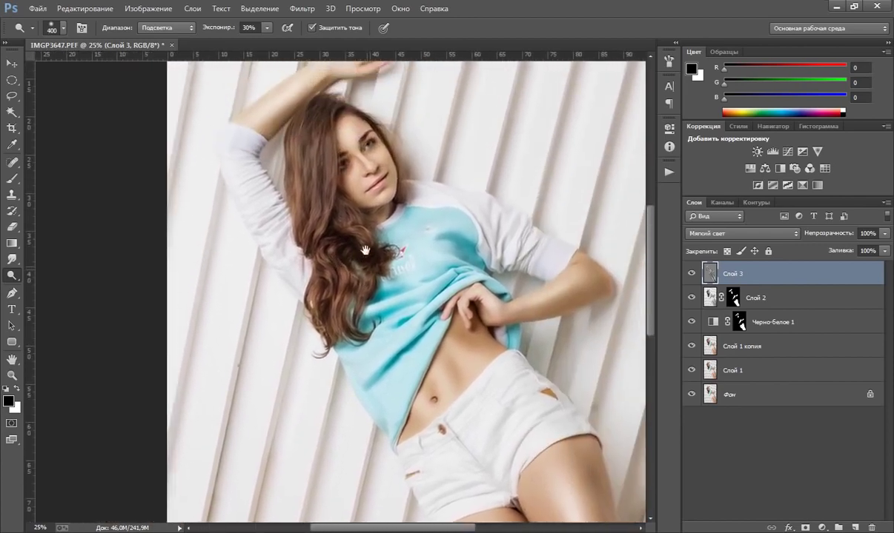
{"action": "key", "text": "bracketleft"}
{"action": "key", "text": "bracketleft"}
{"action": "key", "text": "bracketleft"}
{"action": "key", "text": "bracketleft"}
{"action": "key", "text": "bracketleft"}
{"action": "key", "text": "bracketleft"}
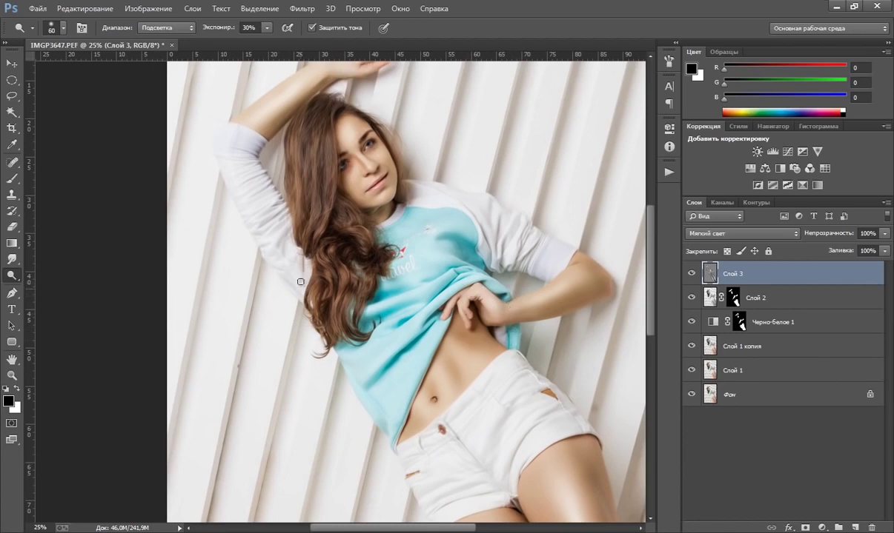
{"action": "left_click_drag", "start_coordinate": [387, 222], "coordinate": [338, 267]}
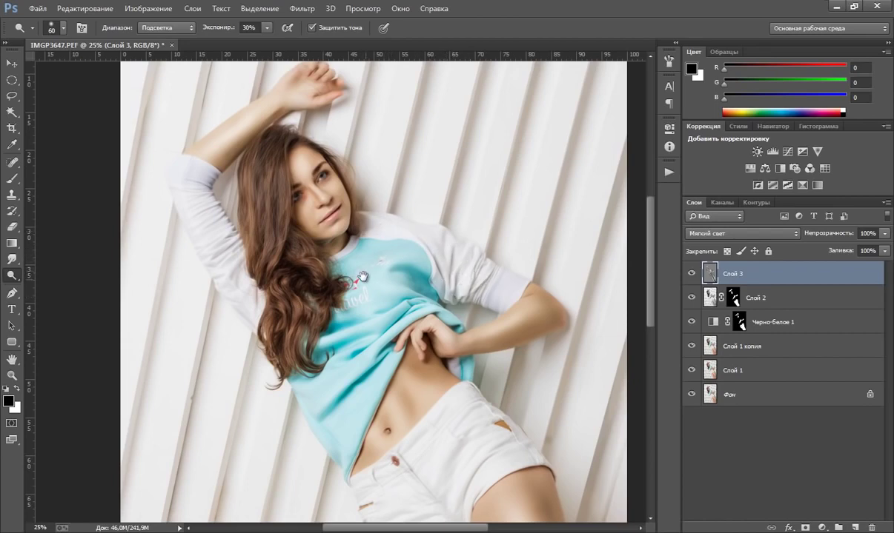
{"action": "left_click_drag", "start_coordinate": [362, 276], "coordinate": [354, 243]}
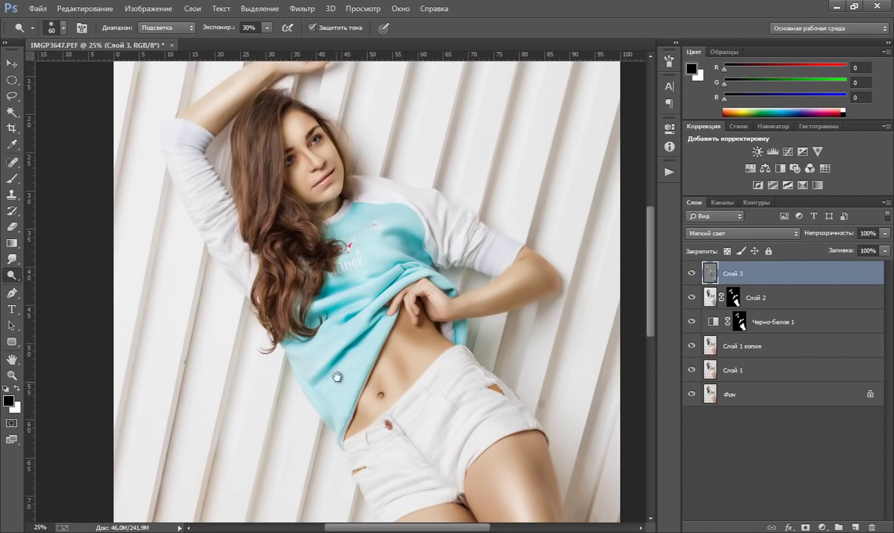
{"action": "scroll", "coordinate": [326, 358], "scroll_direction": "down", "scroll_amount": 2}
{"action": "scroll", "coordinate": [326, 357], "scroll_direction": "right", "scroll_amount": 1}
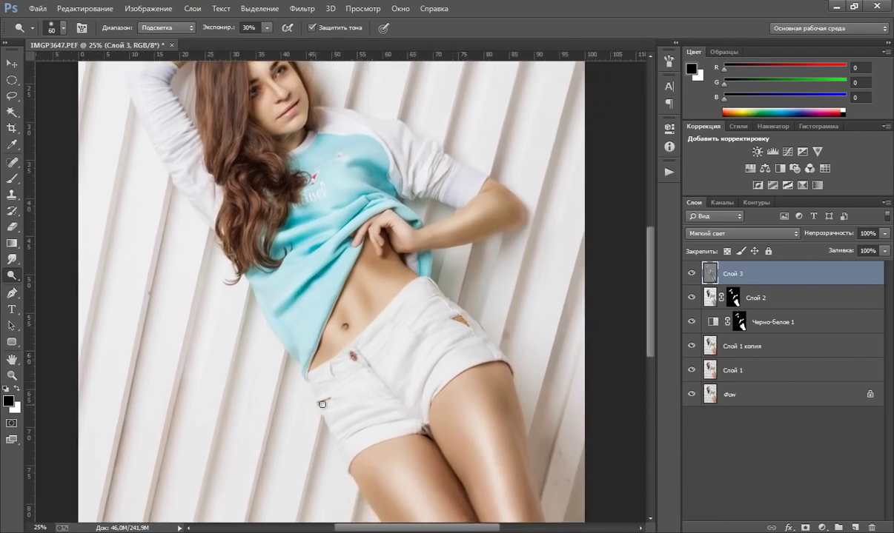
{"action": "left_click", "coordinate": [12, 374]}
Step: Fit the portrait on screen, zoom out a step, and toggle Слой 3 to compare
{"action": "right_click", "coordinate": [384, 197]}
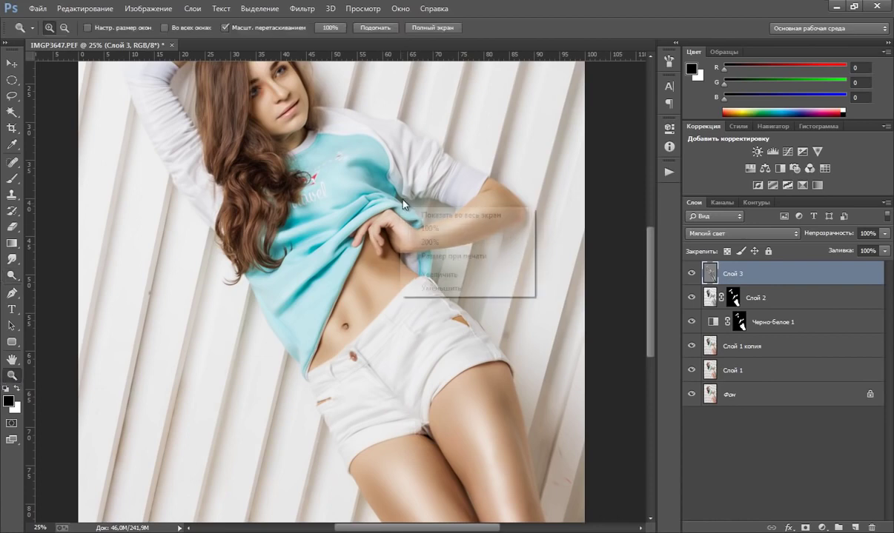
{"action": "left_click", "coordinate": [404, 210]}
{"action": "right_click", "coordinate": [324, 276]}
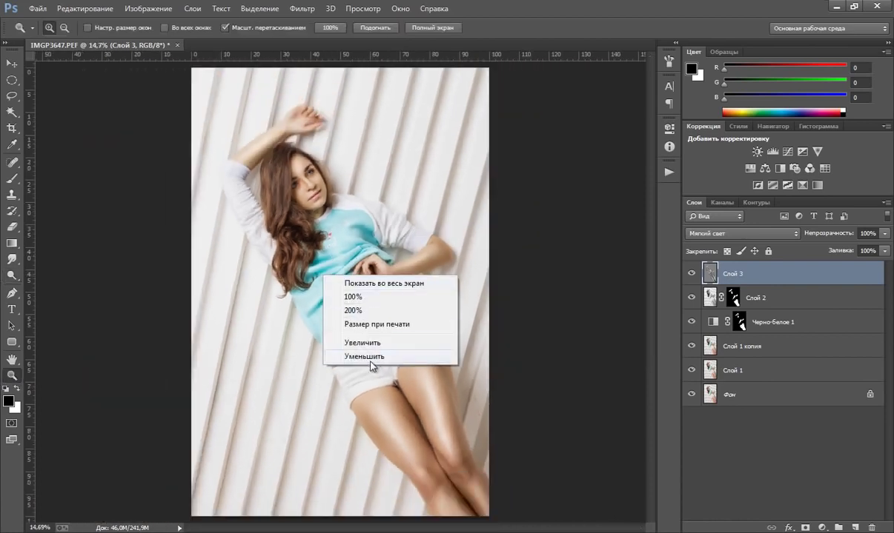
{"action": "left_click", "coordinate": [368, 358]}
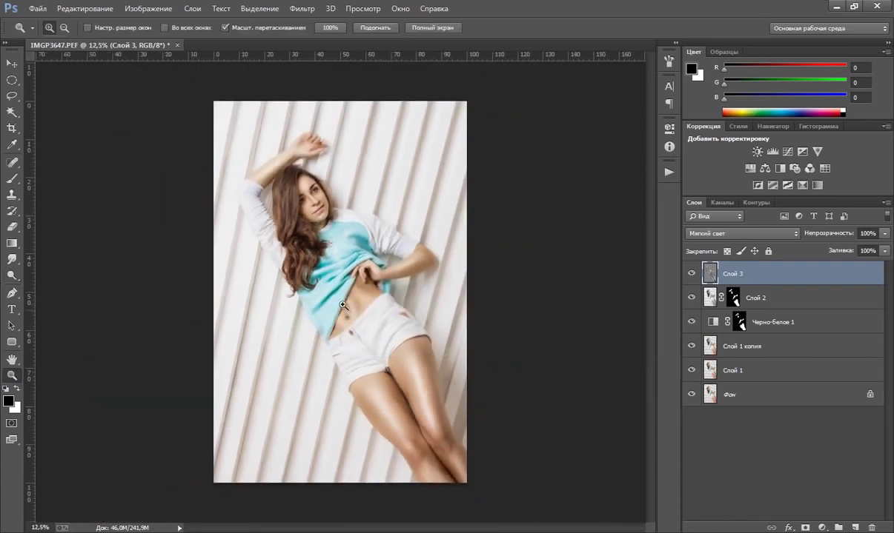
{"action": "left_click", "coordinate": [691, 274]}
{"action": "left_click", "coordinate": [691, 274]}
Step: Lower Слой 3's opacity to 89%
{"action": "left_click", "coordinate": [884, 234]}
{"action": "left_click_drag", "start_coordinate": [886, 237], "coordinate": [877, 252]}
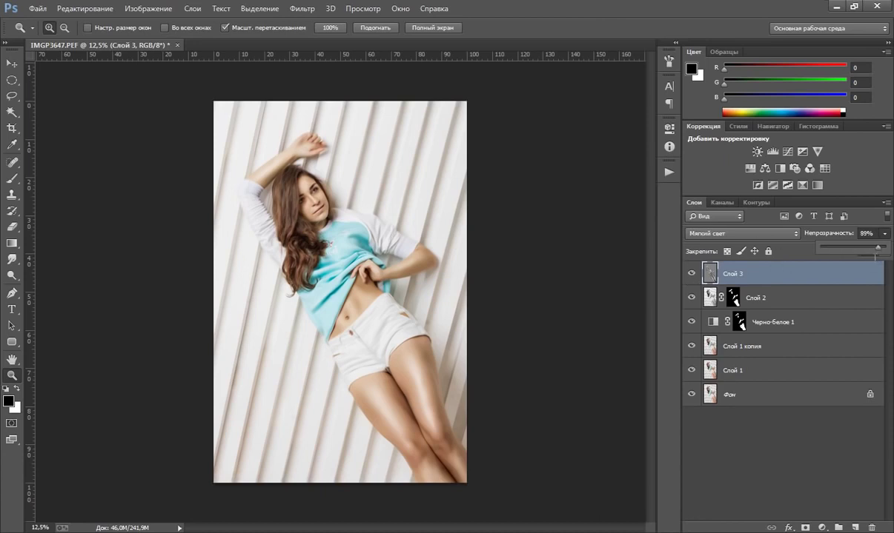
{"action": "left_click", "coordinate": [656, 253]}
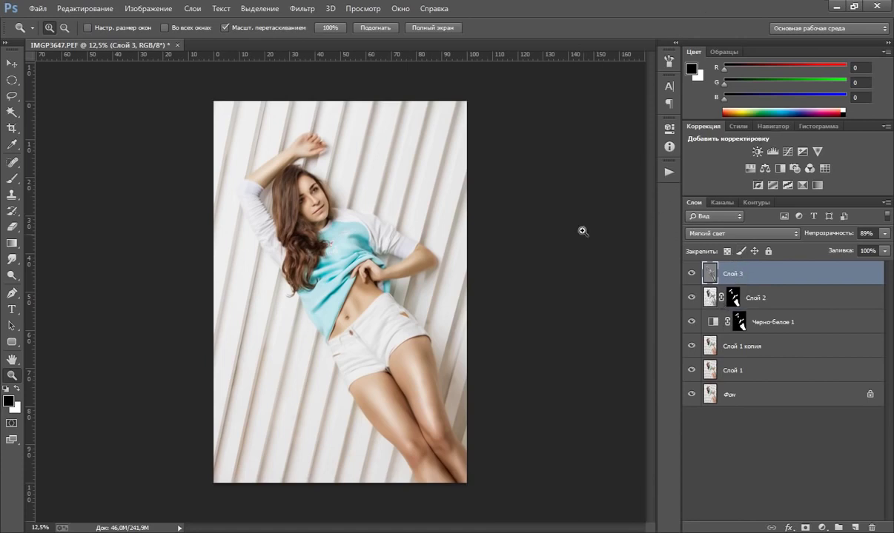
Step: Add a Brightness/Contrast layer with Contrast 10 and toggle its visibility to compare
{"action": "left_click", "coordinate": [823, 528]}
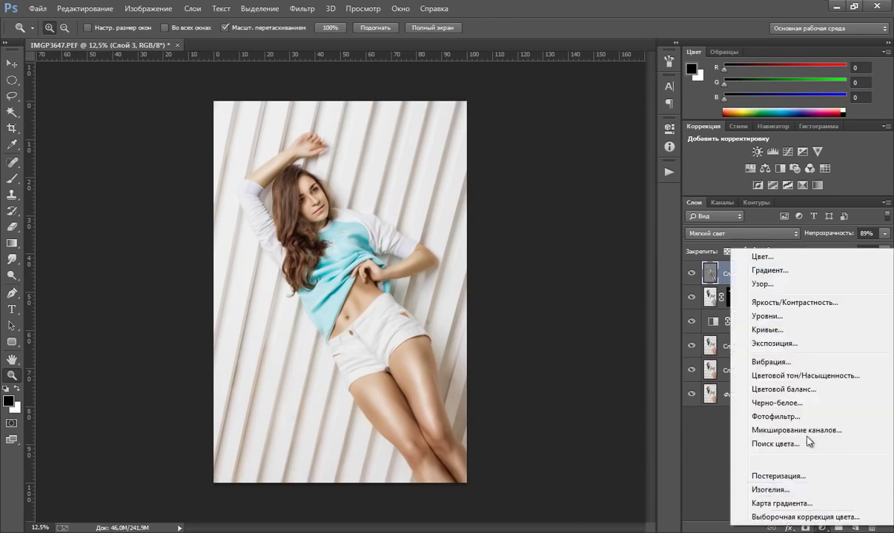
{"action": "left_click", "coordinate": [790, 317]}
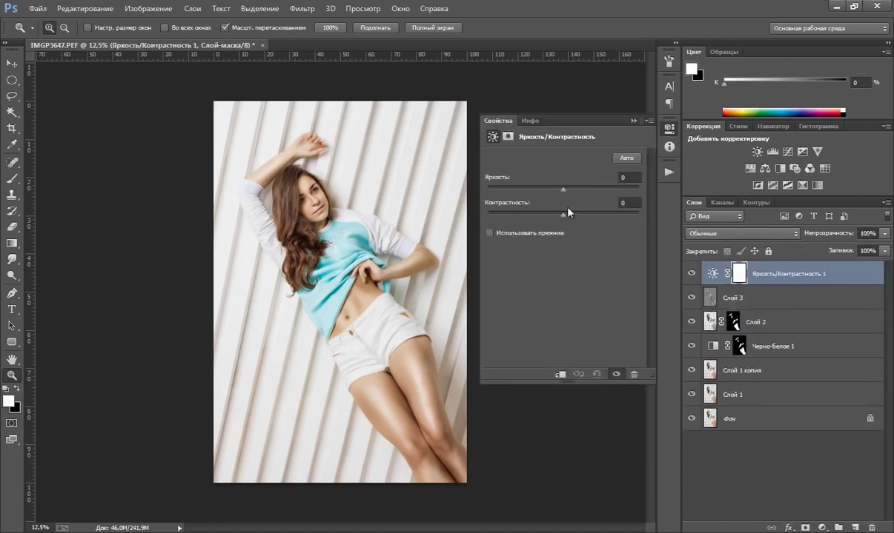
{"action": "left_click_drag", "start_coordinate": [564, 215], "coordinate": [569, 214]}
{"action": "left_click", "coordinate": [634, 121]}
{"action": "left_click", "coordinate": [691, 273]}
{"action": "left_click", "coordinate": [691, 273]}
{"action": "left_click", "coordinate": [691, 274]}
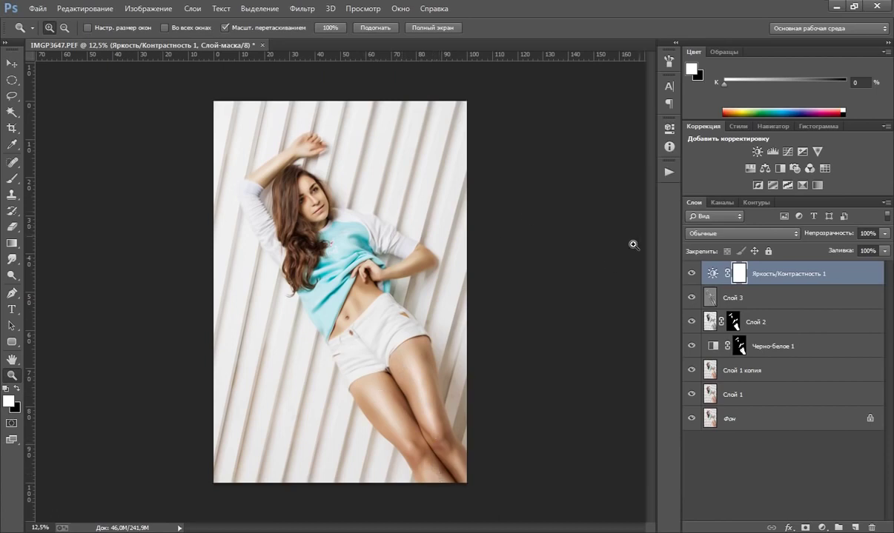
{"action": "left_click", "coordinate": [823, 527]}
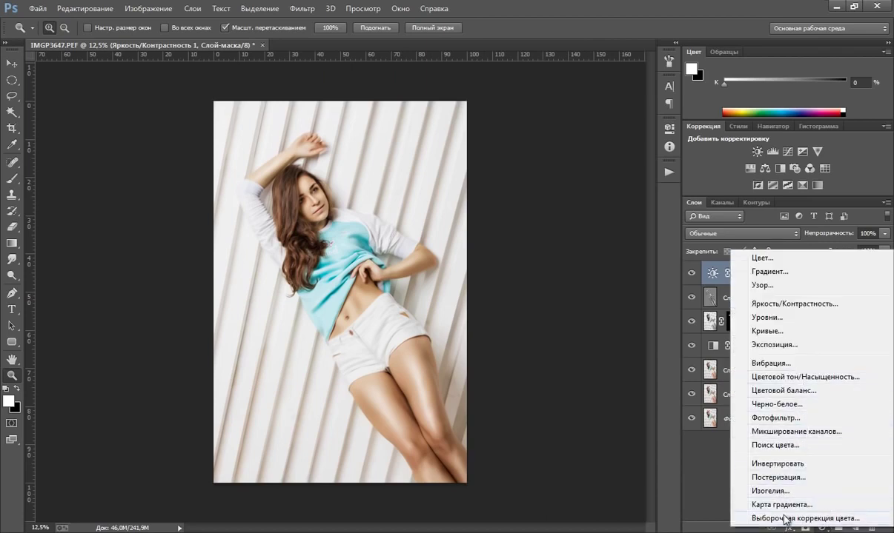
Step: Add a Selective Color layer with Neutrals Cyan +9, Magenta +7, Yellow -4, Black +7
{"action": "left_click", "coordinate": [744, 518]}
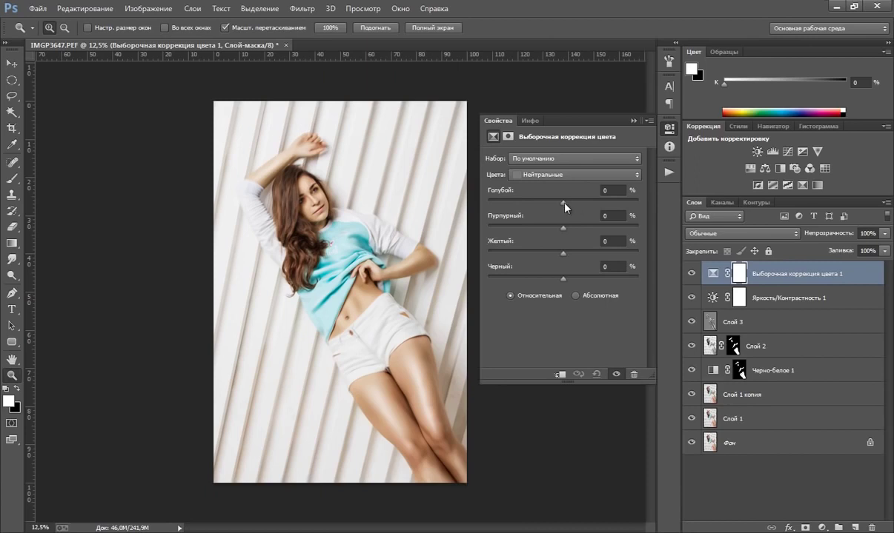
{"action": "left_click_drag", "start_coordinate": [564, 202], "coordinate": [567, 203]}
{"action": "left_click_drag", "start_coordinate": [567, 231], "coordinate": [563, 229]}
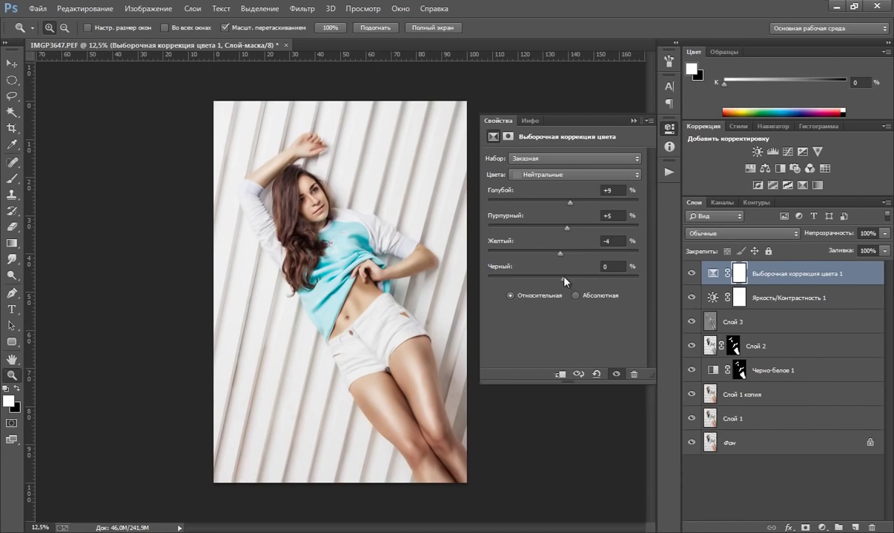
{"action": "left_click_drag", "start_coordinate": [566, 280], "coordinate": [569, 280]}
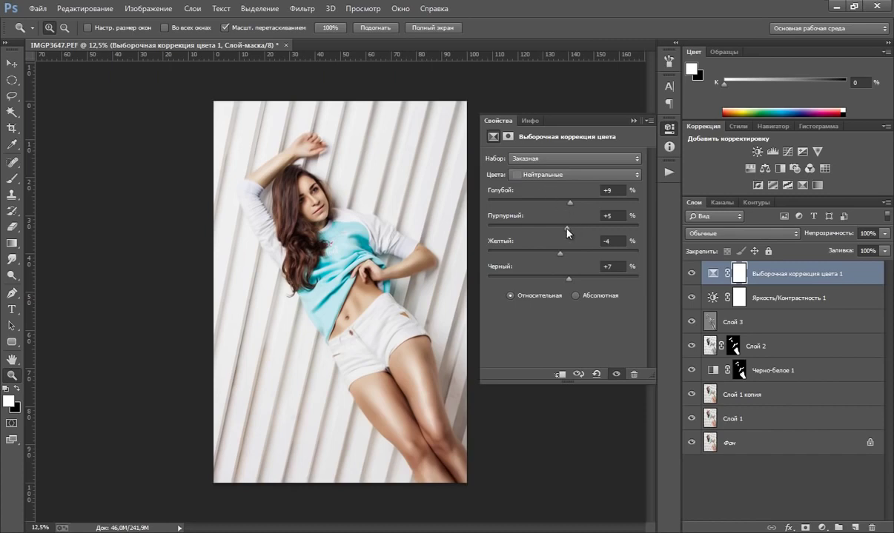
{"action": "left_click_drag", "start_coordinate": [570, 227], "coordinate": [570, 227]}
{"action": "left_click", "coordinate": [633, 120]}
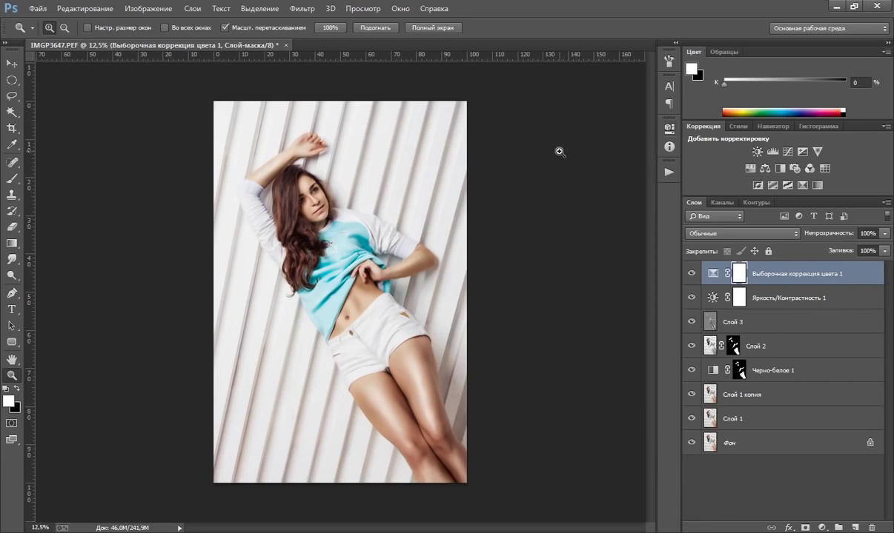
Step: Add a Curves layer, Кривые 1, lifting the black point, lowering the white point, with a slightly lowered midtone point
{"action": "left_click", "coordinate": [822, 528]}
{"action": "left_click", "coordinate": [749, 334]}
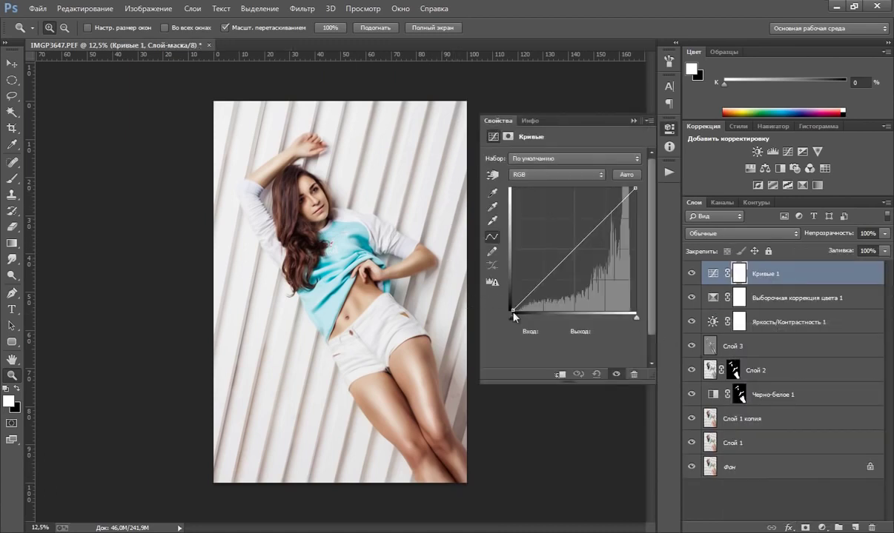
{"action": "mouse_move", "coordinate": [513, 312]}
{"action": "left_mouse_down"}
{"action": "mouse_move", "coordinate": [508, 300]}
{"action": "mouse_move", "coordinate": [526, 293]}
{"action": "left_mouse_up"}
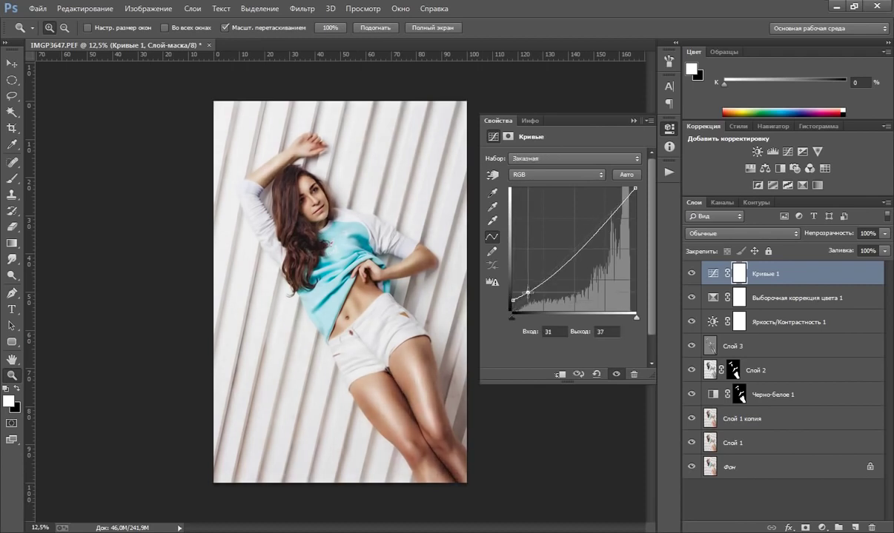
{"action": "left_click", "coordinate": [512, 299]}
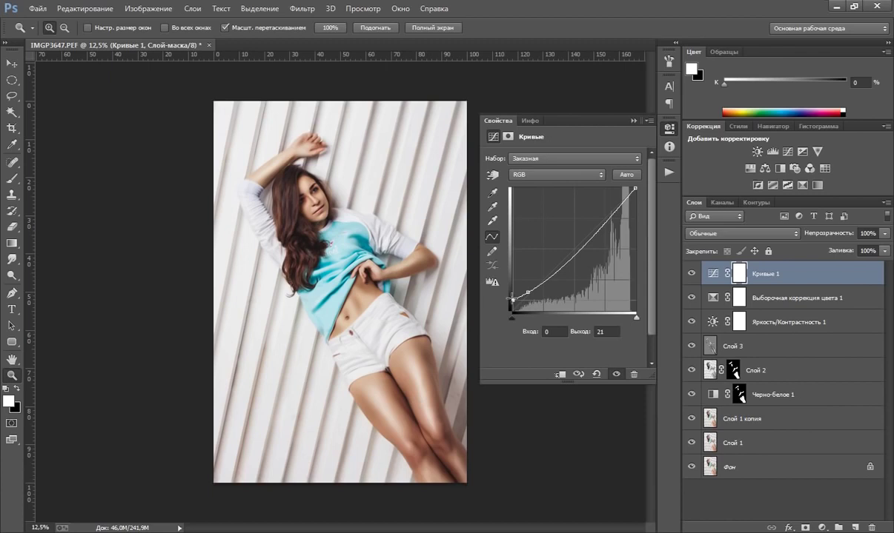
{"action": "left_click", "coordinate": [574, 255]}
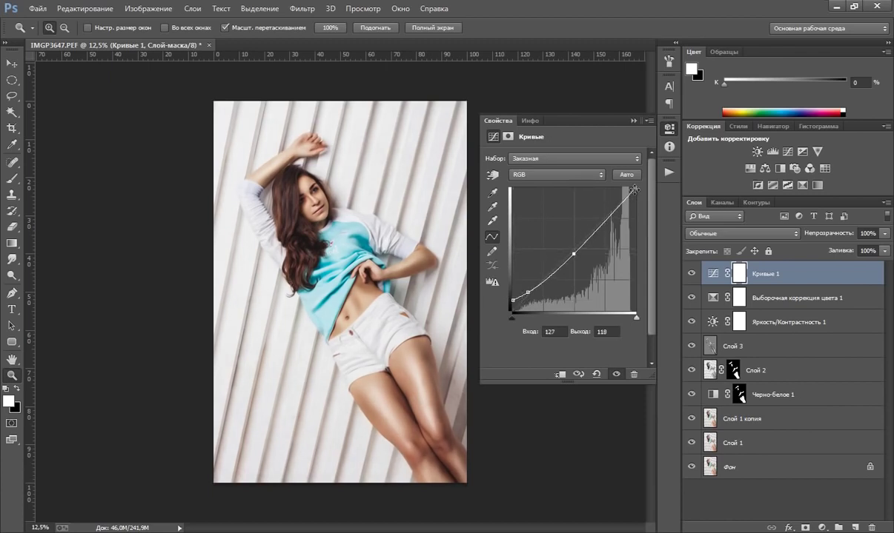
{"action": "left_click_drag", "start_coordinate": [635, 189], "coordinate": [636, 195]}
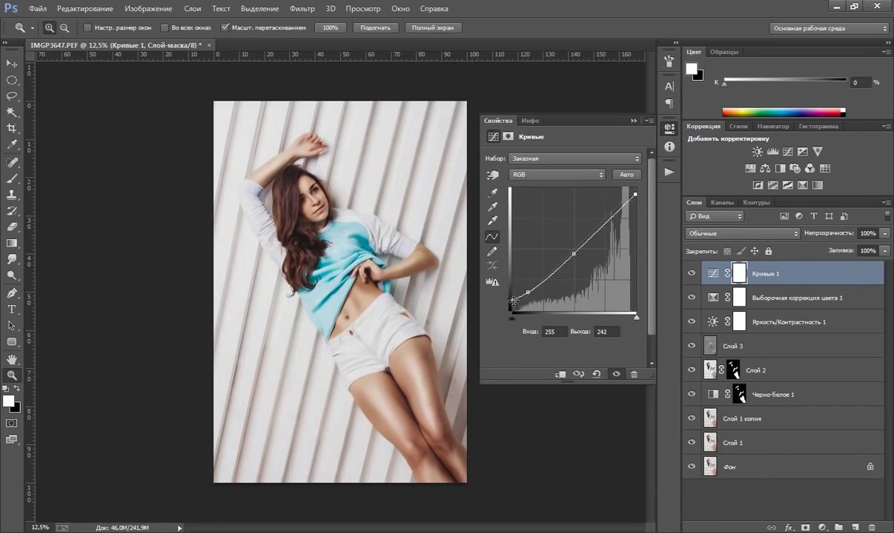
Step: Refine the black and white points and the 127→115 midtone, then stamp visible into Слой 4
{"action": "left_click_drag", "start_coordinate": [512, 300], "coordinate": [512, 295]}
{"action": "left_click_drag", "start_coordinate": [635, 194], "coordinate": [635, 197]}
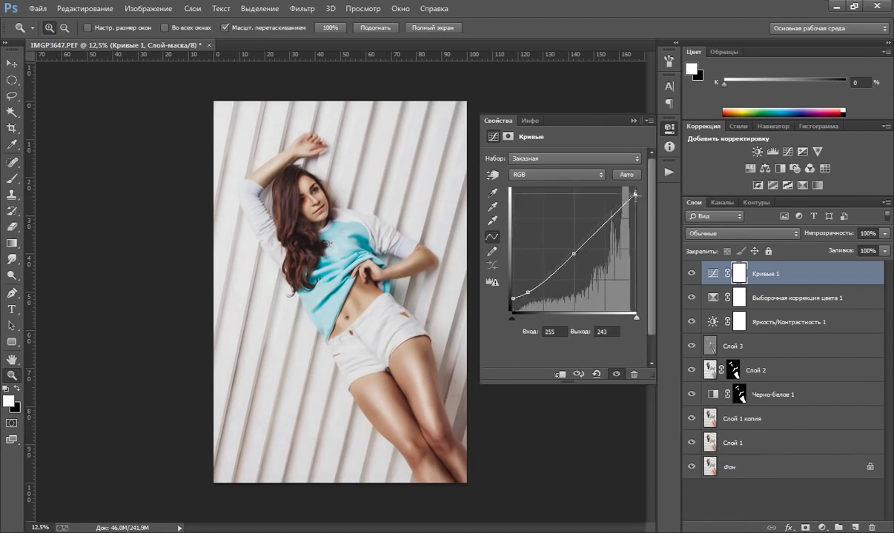
{"action": "left_click", "coordinate": [574, 255]}
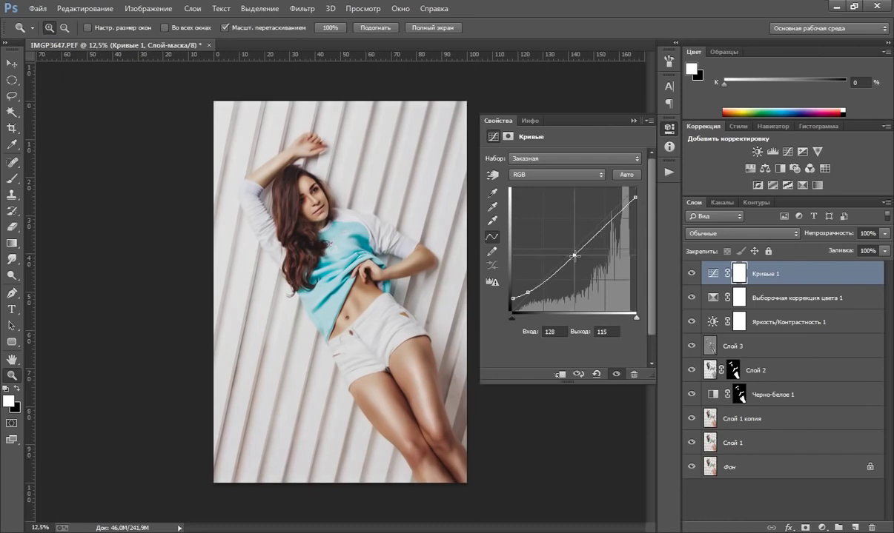
{"action": "left_click_drag", "start_coordinate": [574, 255], "coordinate": [573, 255]}
{"action": "left_click", "coordinate": [632, 121]}
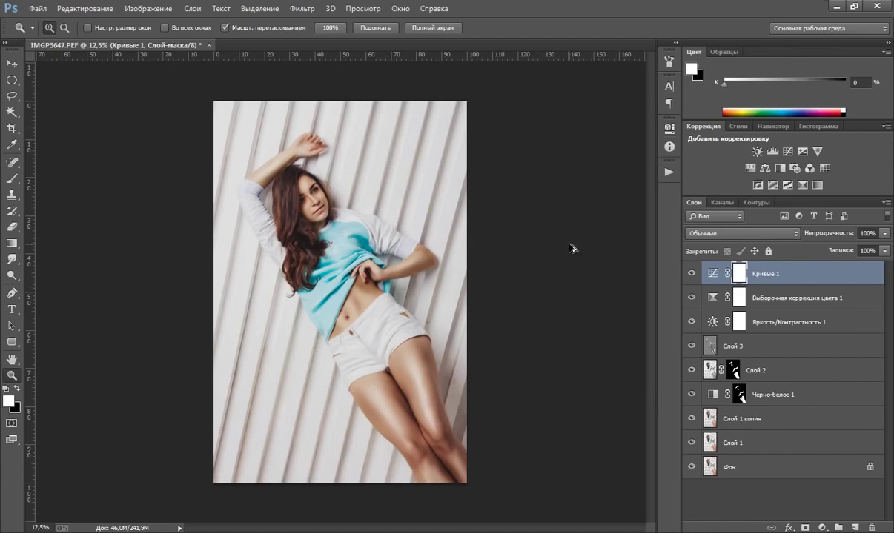
{"action": "key", "text": "ctrl+shift+alt+e"}
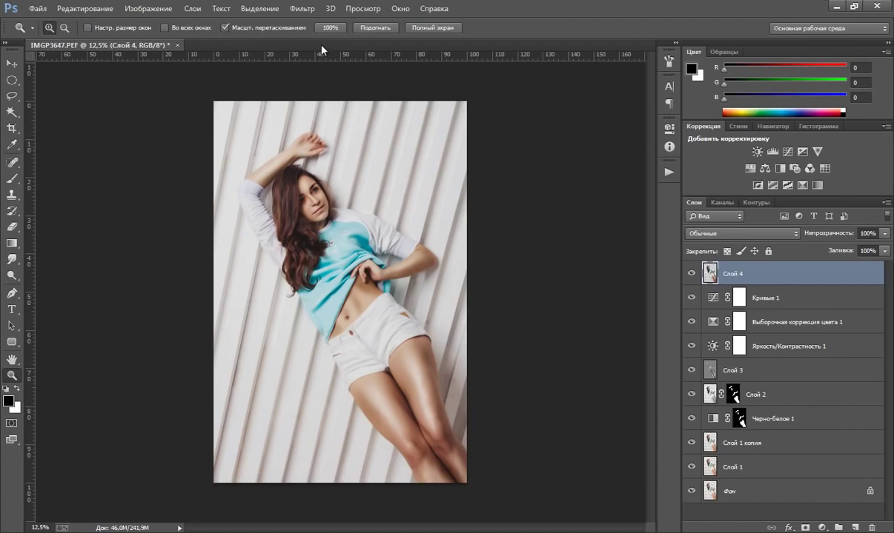
Step: Apply Unsharp Mask to Слой 4: amount 149%, radius 3.0 px, threshold 0
{"action": "left_click", "coordinate": [302, 8]}
{"action": "mouse_move", "coordinate": [330, 239]}
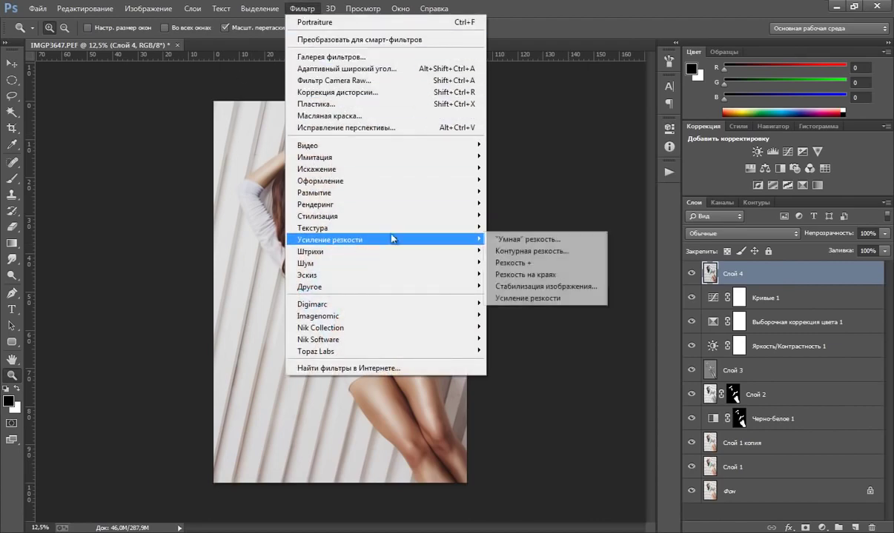
{"action": "left_click", "coordinate": [507, 251]}
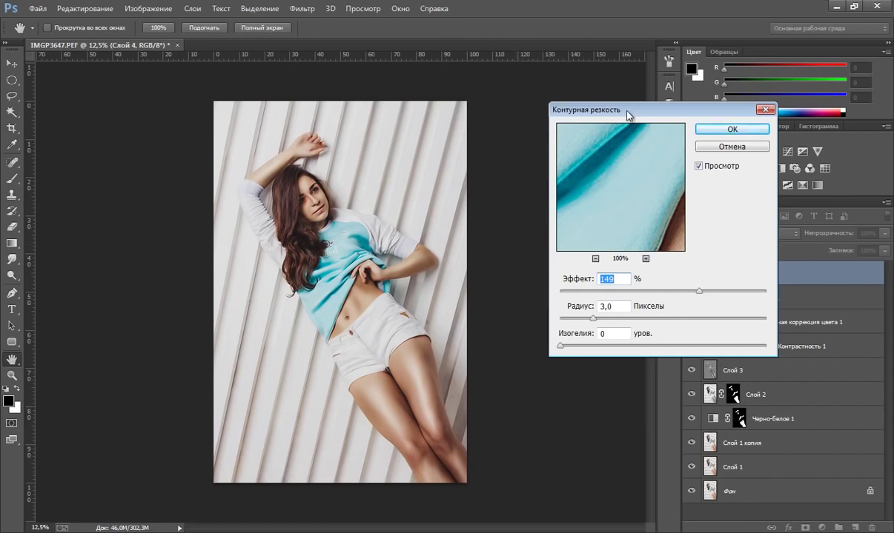
{"action": "left_click_drag", "start_coordinate": [599, 110], "coordinate": [586, 112]}
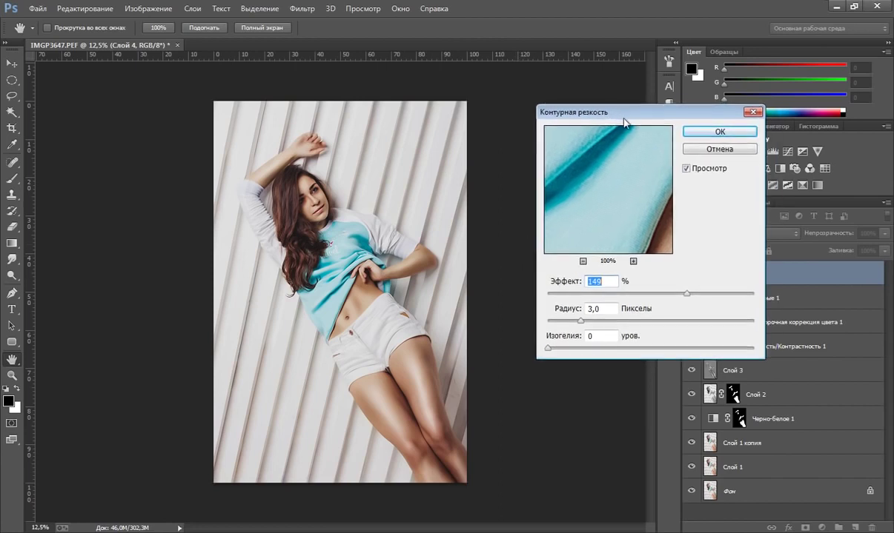
{"action": "left_click", "coordinate": [710, 134]}
{"action": "key", "text": "z"}
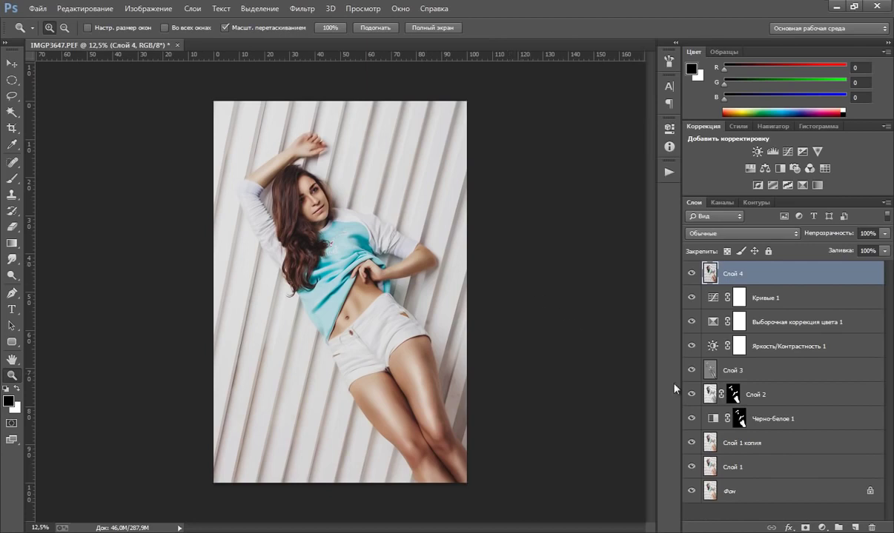
Step: Group Слой 1 through Слой 4 into Группа 1, then toggle its visibility to compare before and after
{"action": "left_click", "coordinate": [744, 474], "text": "shift"}
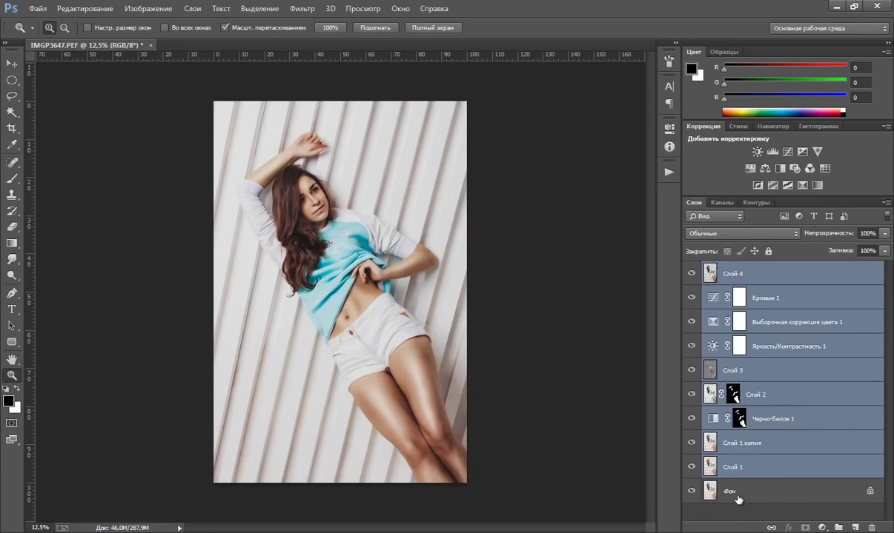
{"action": "key", "text": "ctrl+g"}
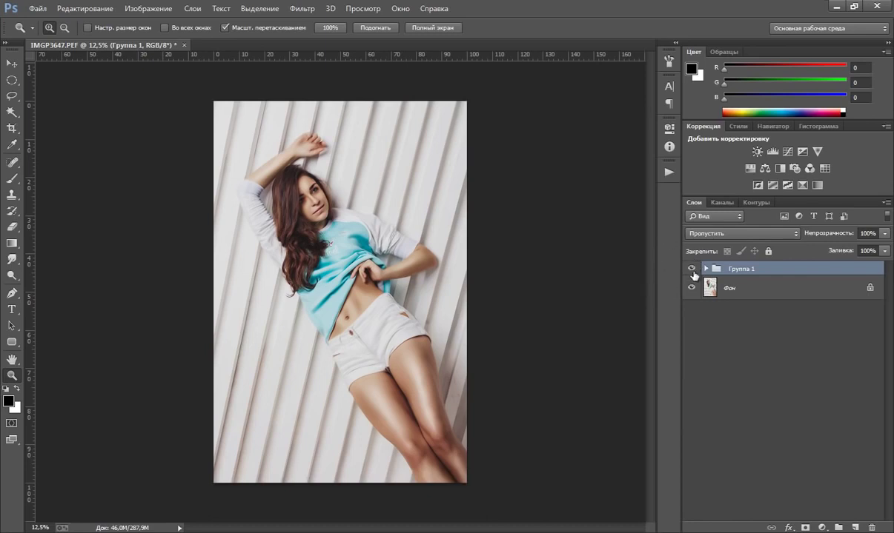
{"action": "left_click", "coordinate": [692, 268]}
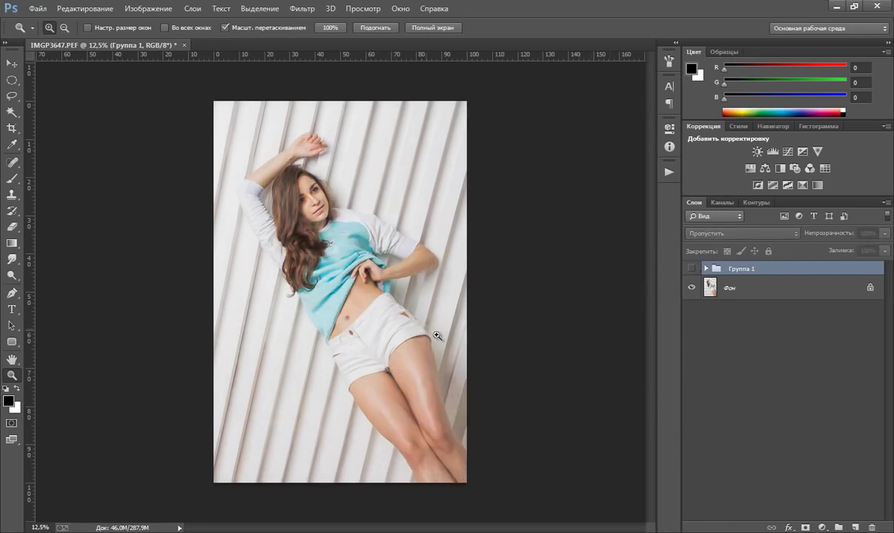
{"action": "left_click", "coordinate": [692, 269]}
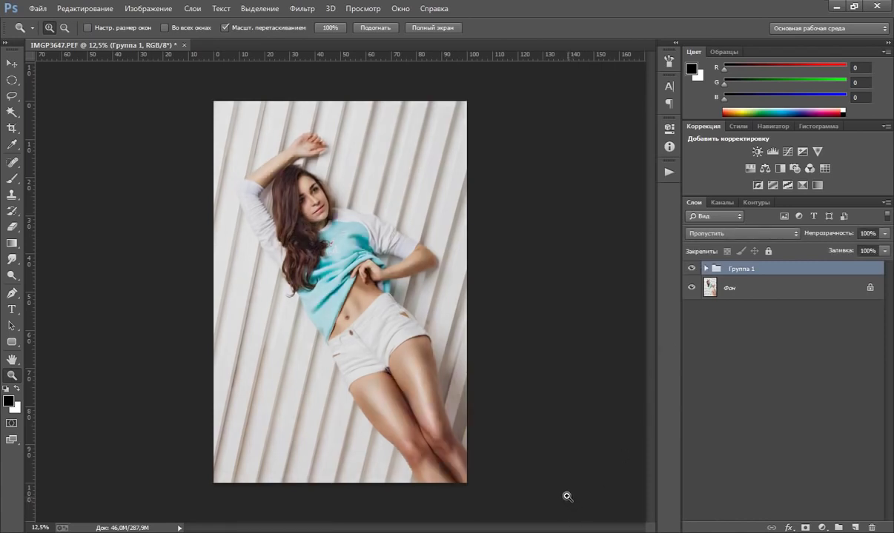